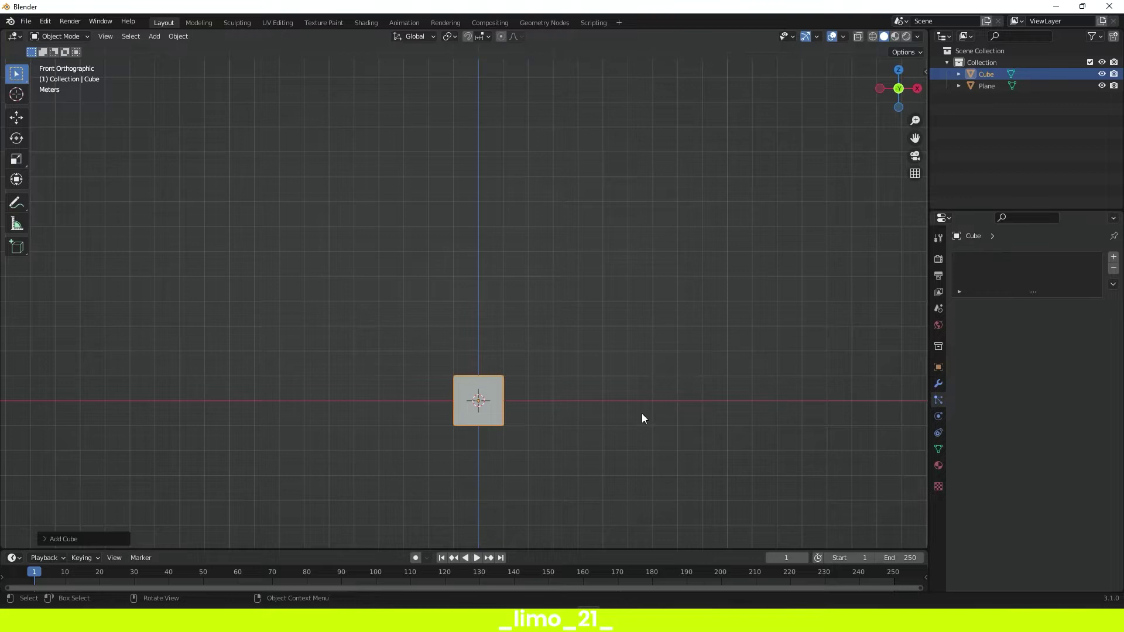
- Raise the cube above the plane, then add a UV sphere and lift it
click(647, 282)
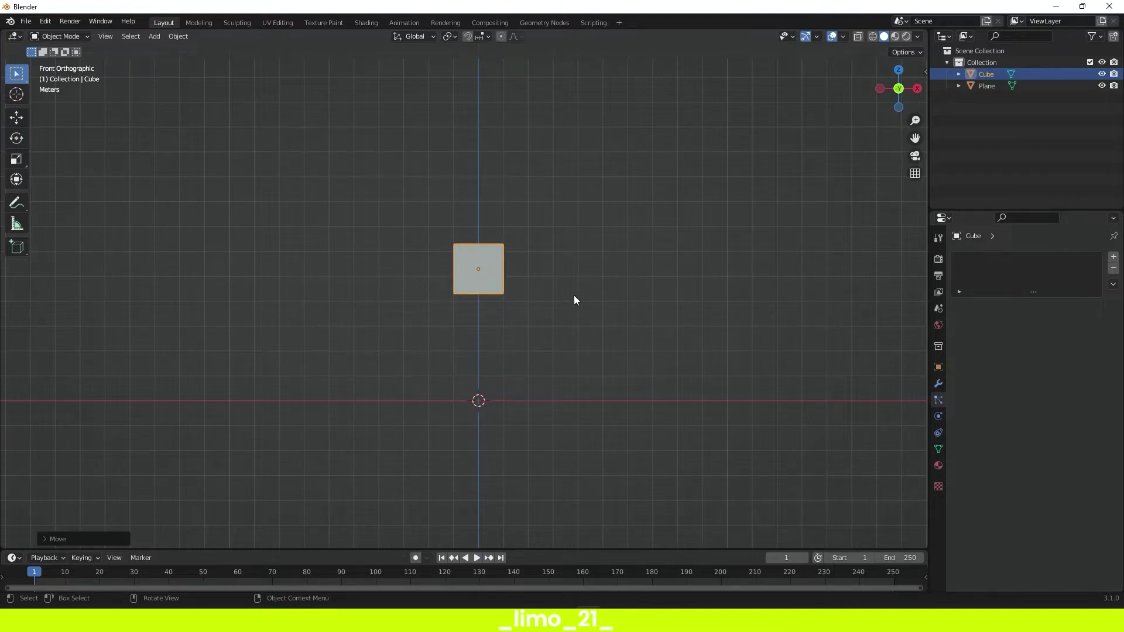
key(shift+a)
mouse_move(574, 295)
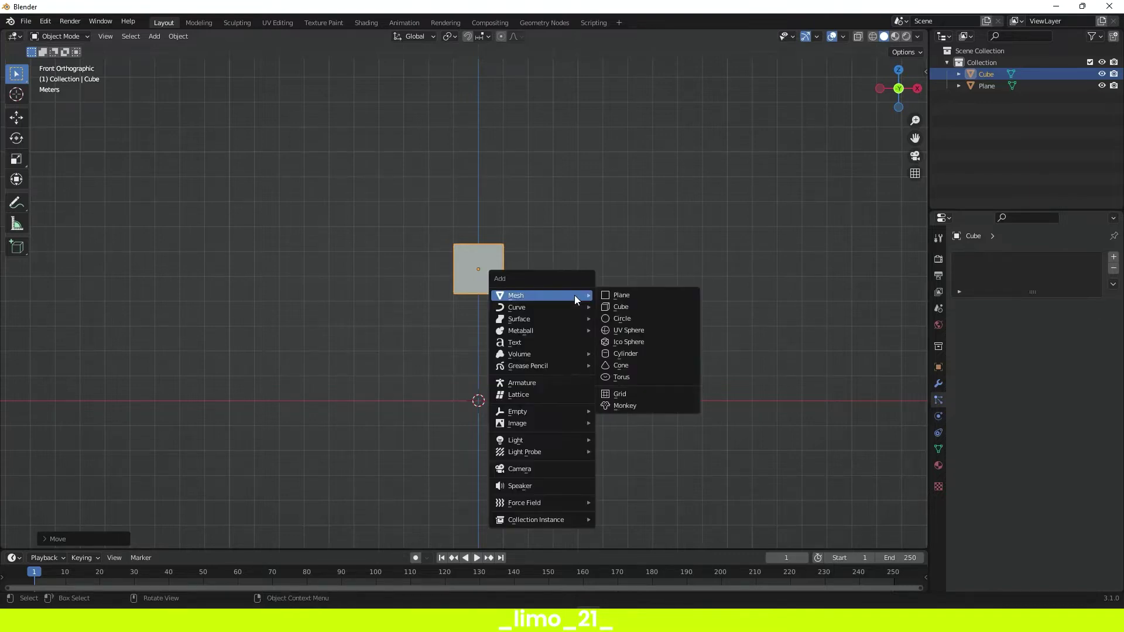
click(617, 330)
key(g)
key(z)
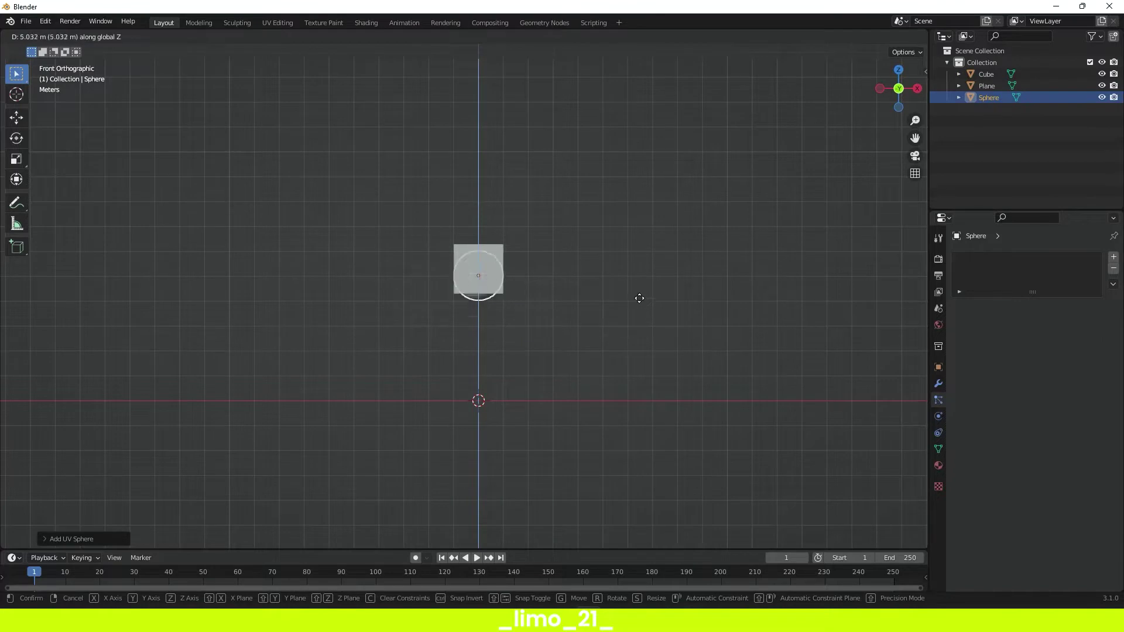
click(645, 242)
- Set the sphere down so it pokes out of the cube's top
middle_drag(511, 317, 599, 360)
key(g)
key(z)
click(618, 339)
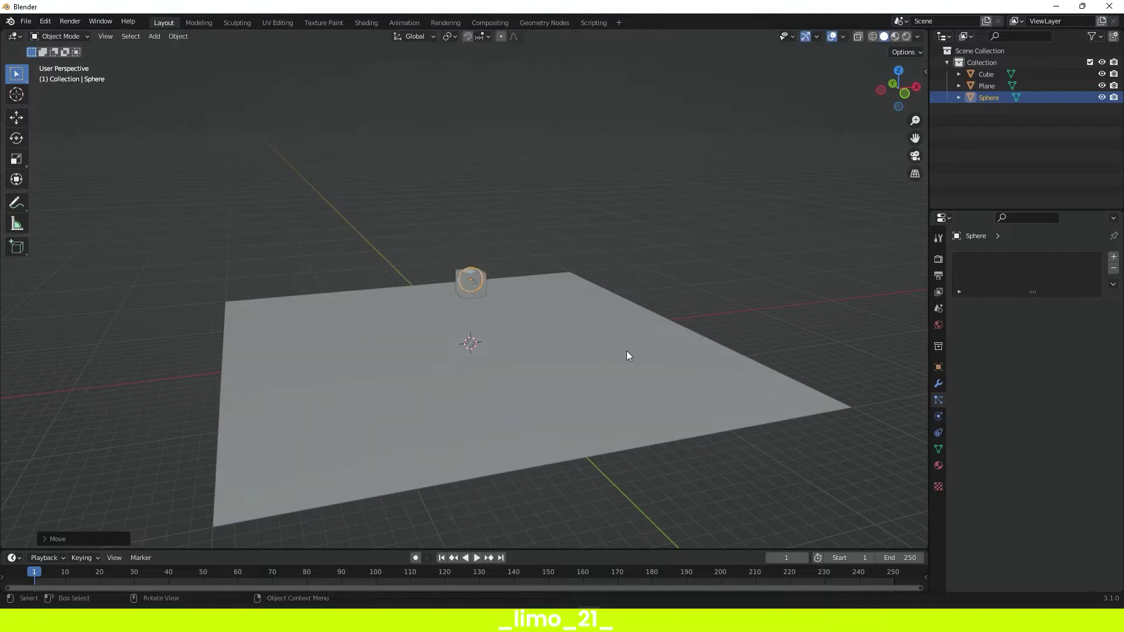
scroll(622, 347, up, 5)
- Stretch the cube along the Y axis and return to front orthographic view
click(524, 301)
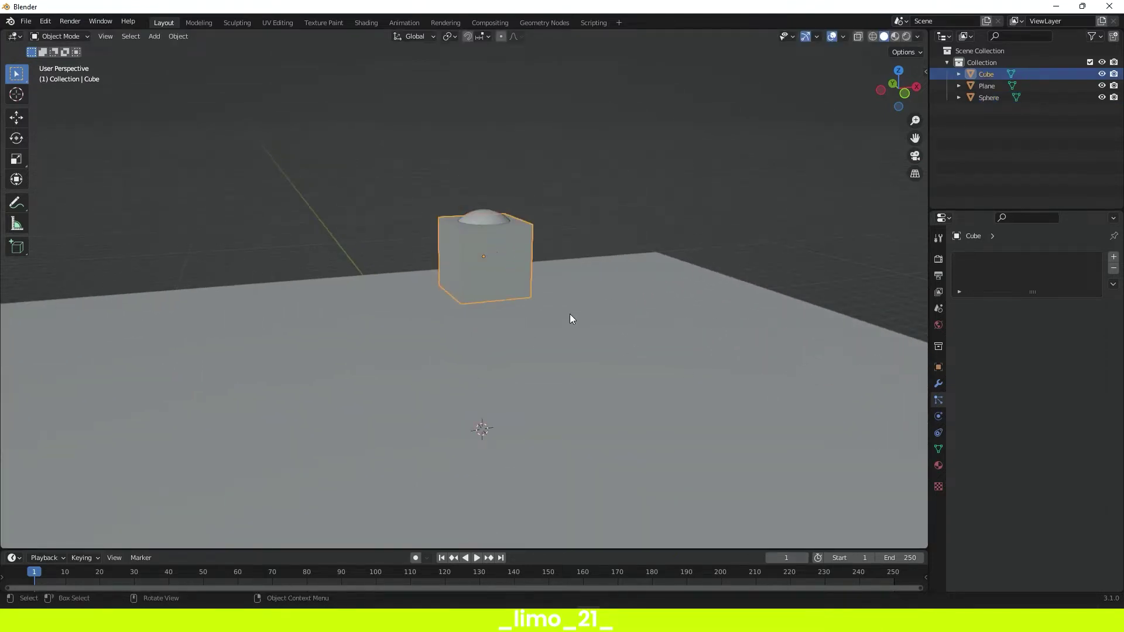
middle_drag(533, 375, 545, 379)
key(s)
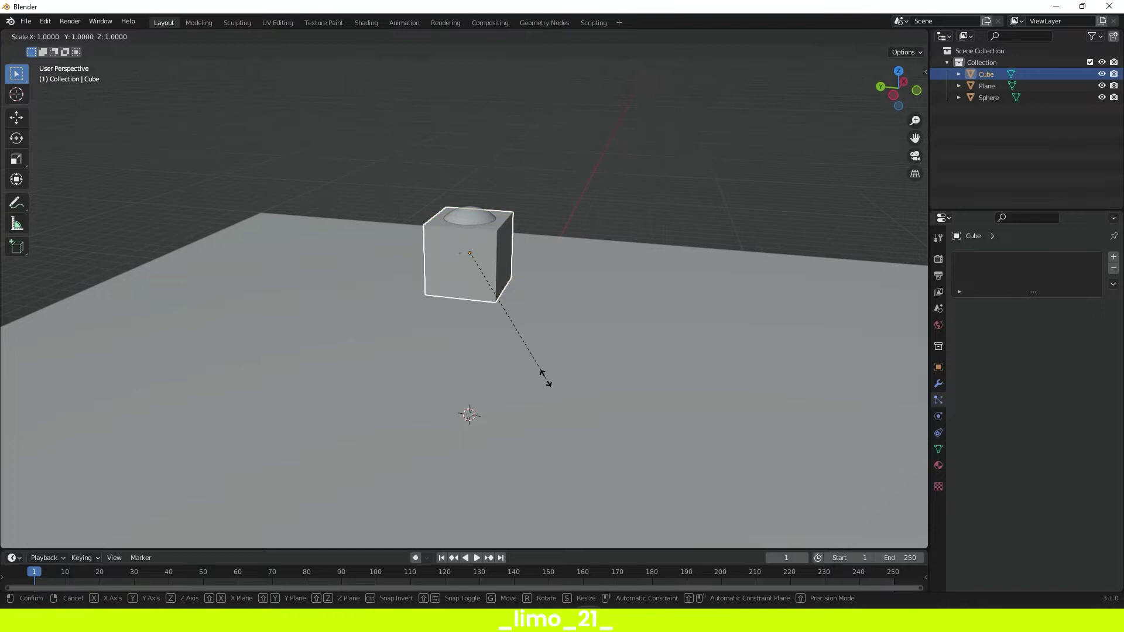
key(y)
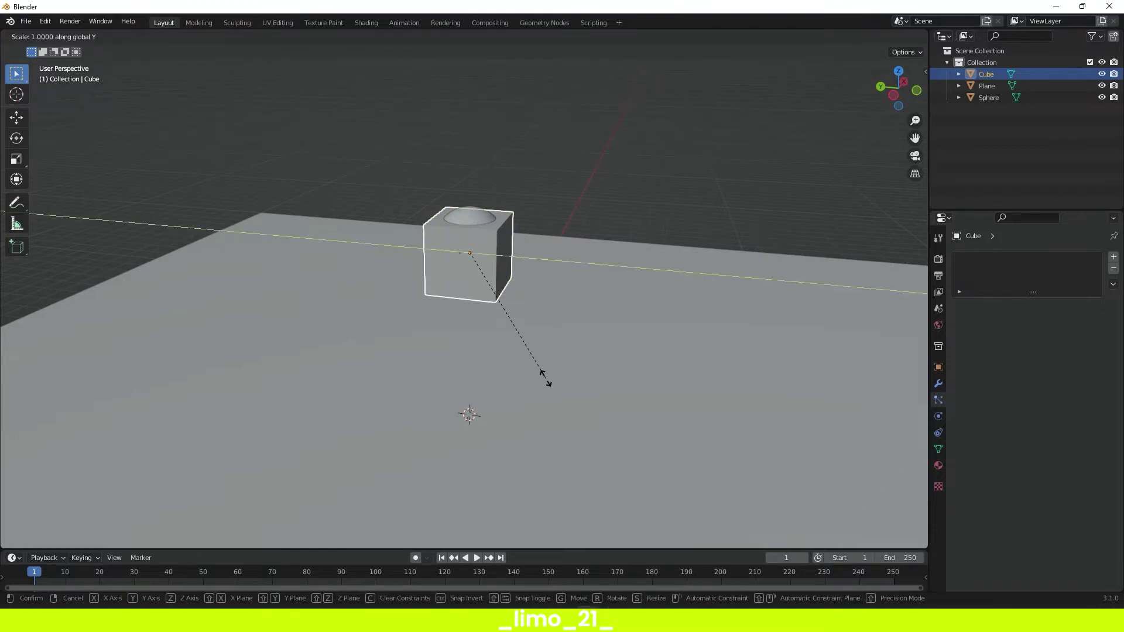
click(711, 390)
middle_drag(739, 368, 676, 351)
key(KP_1)
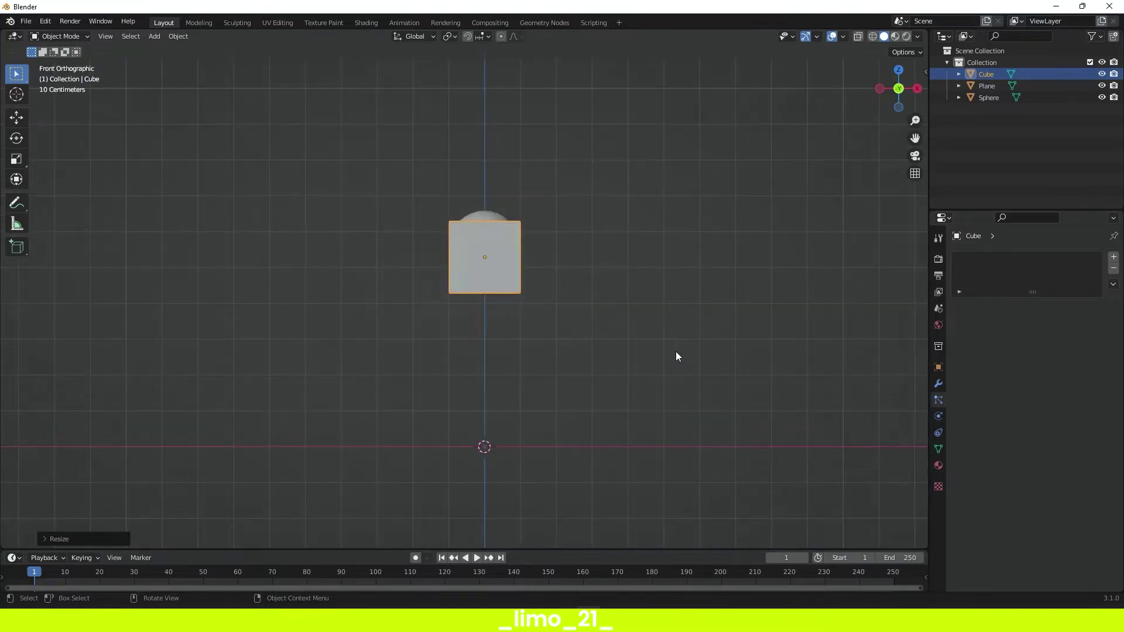
- Switch to wireframe shading, scale the cube taller along Z and lower it
click(872, 37)
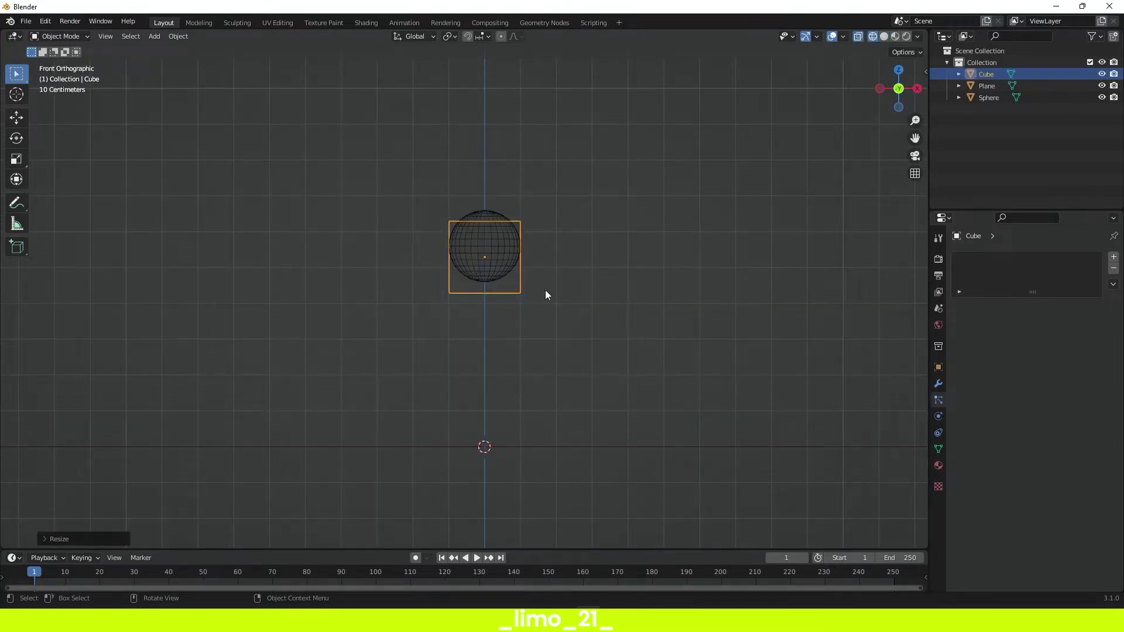
key(s)
key(z)
click(686, 359)
key(g)
key(z)
click(666, 308)
- Refine the box's Z scale and height until it encloses the sphere near its top
key(s)
key(z)
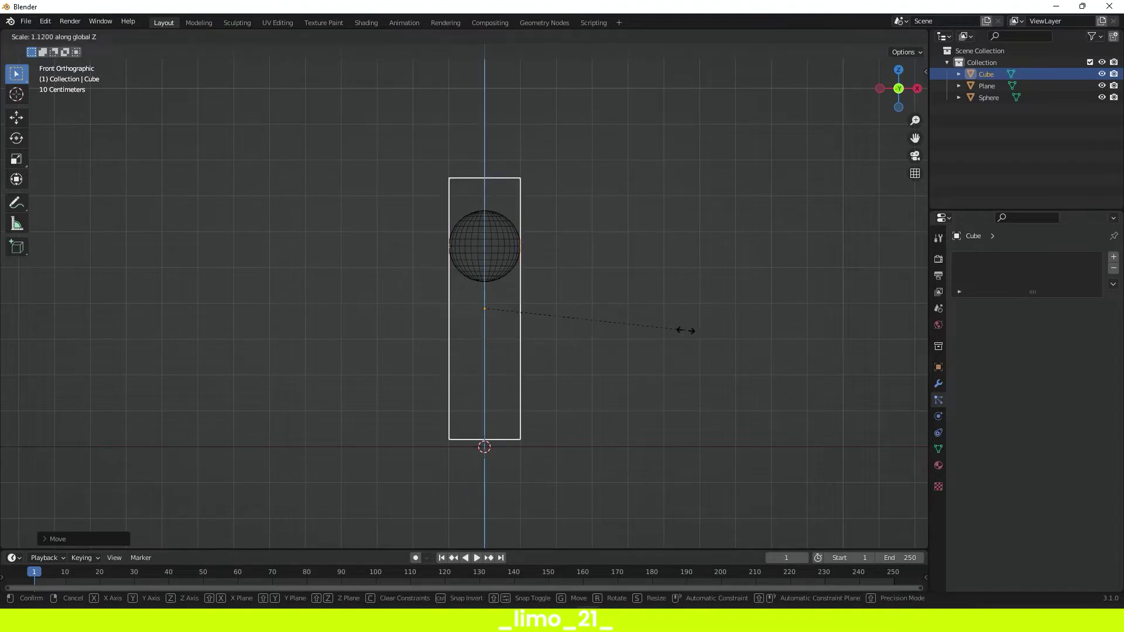
click(726, 348)
key(g)
key(z)
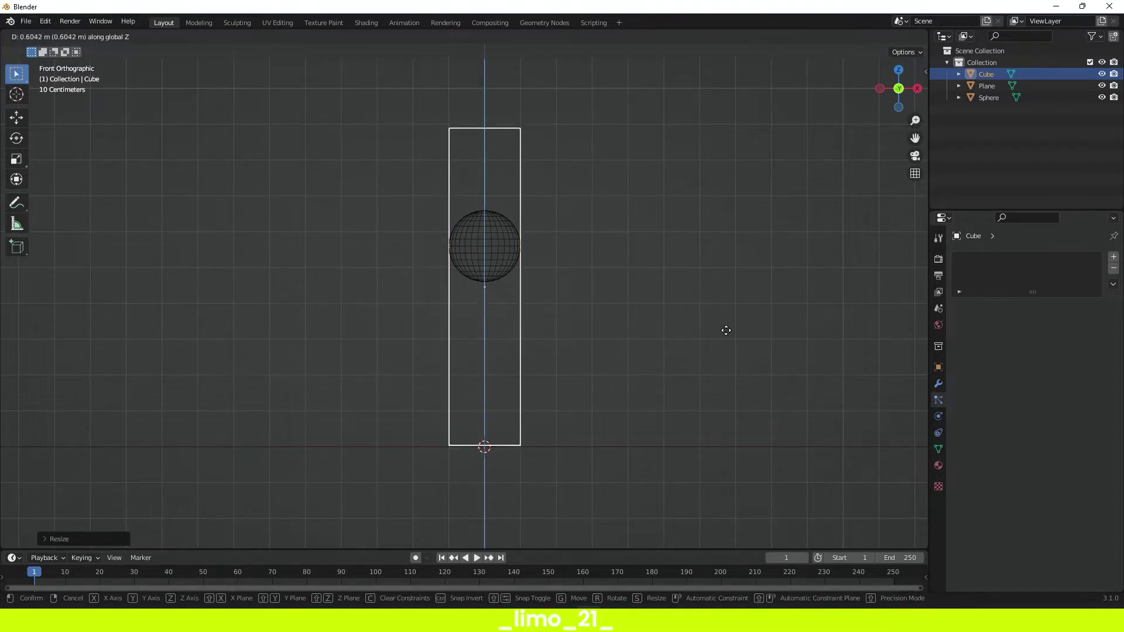
click(726, 330)
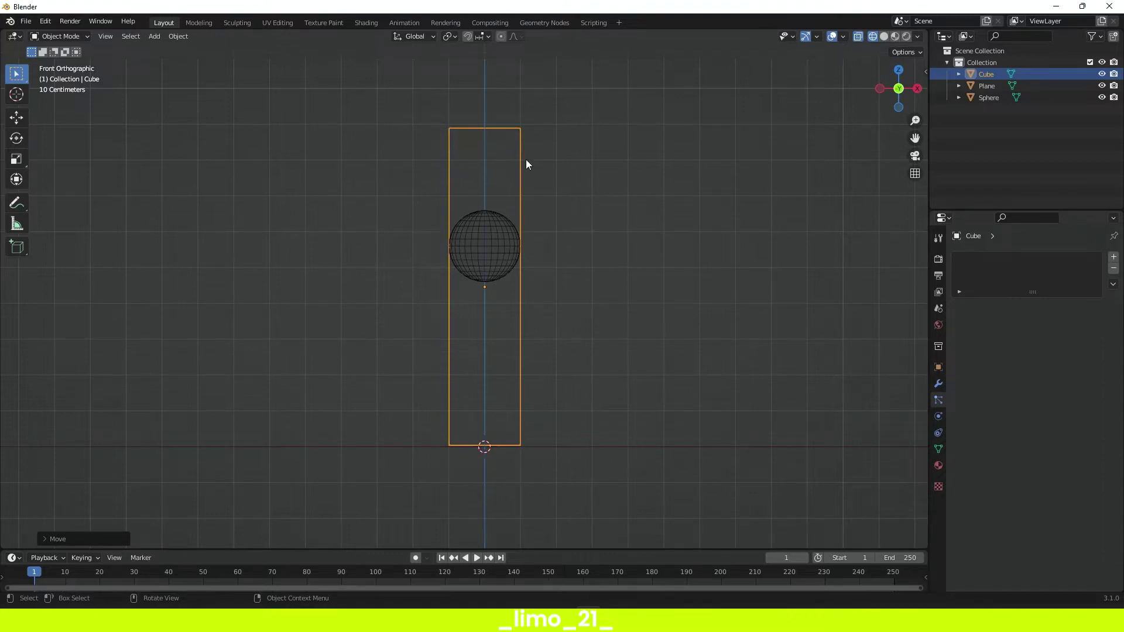
key(s)
key(z)
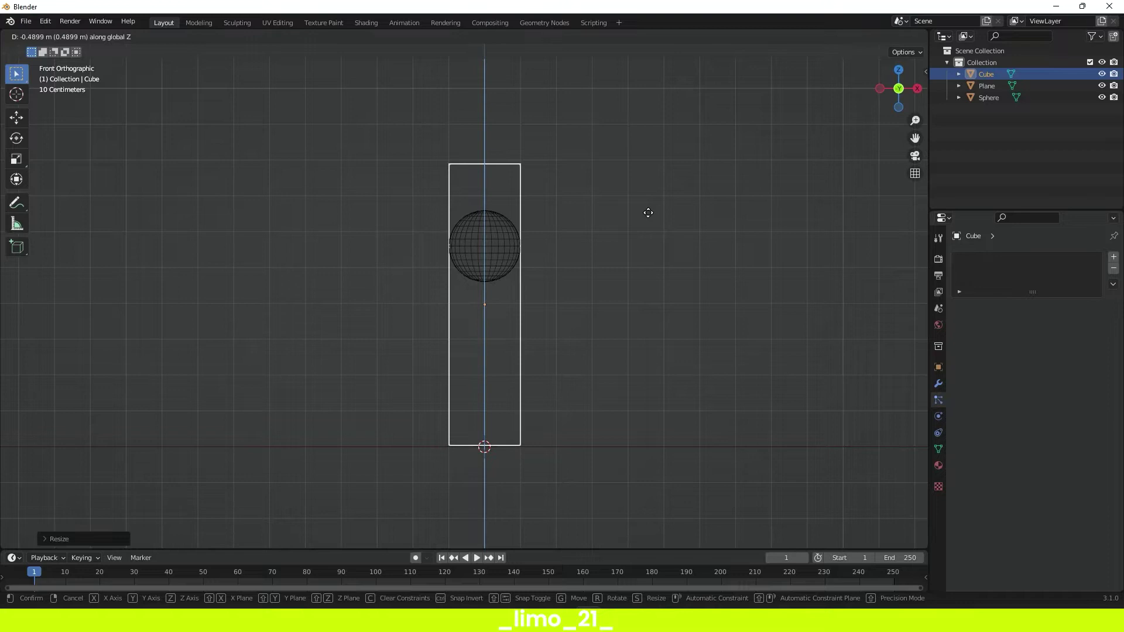
click(650, 215)
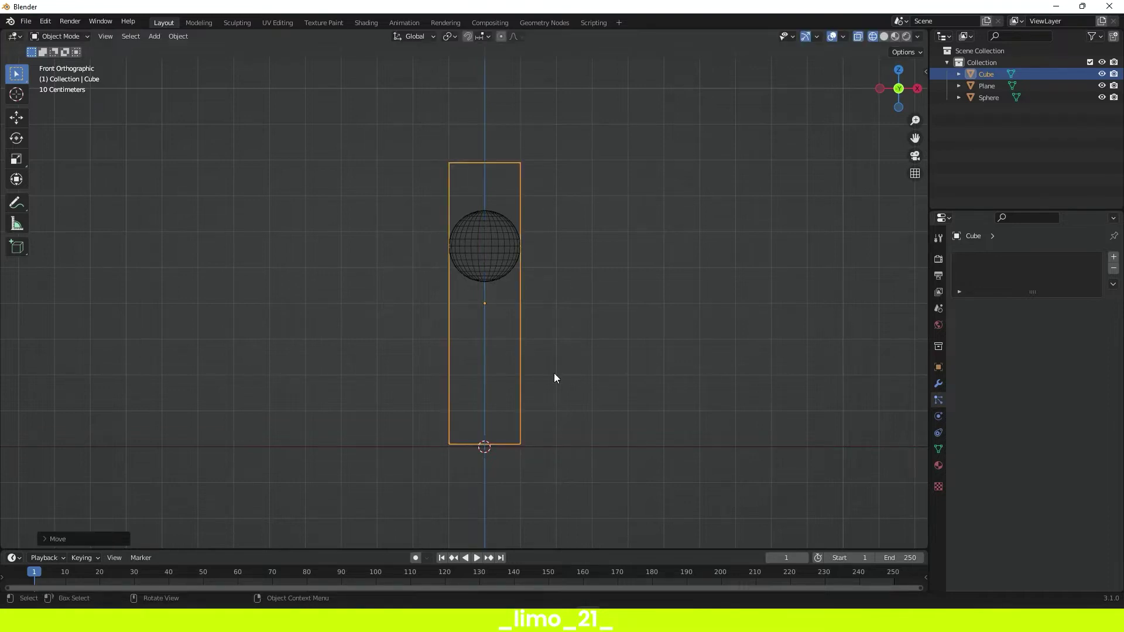
key(g)
key(z)
click(653, 307)
- Widen the box along the X axis, then select the sphere
key(s)
key(y)
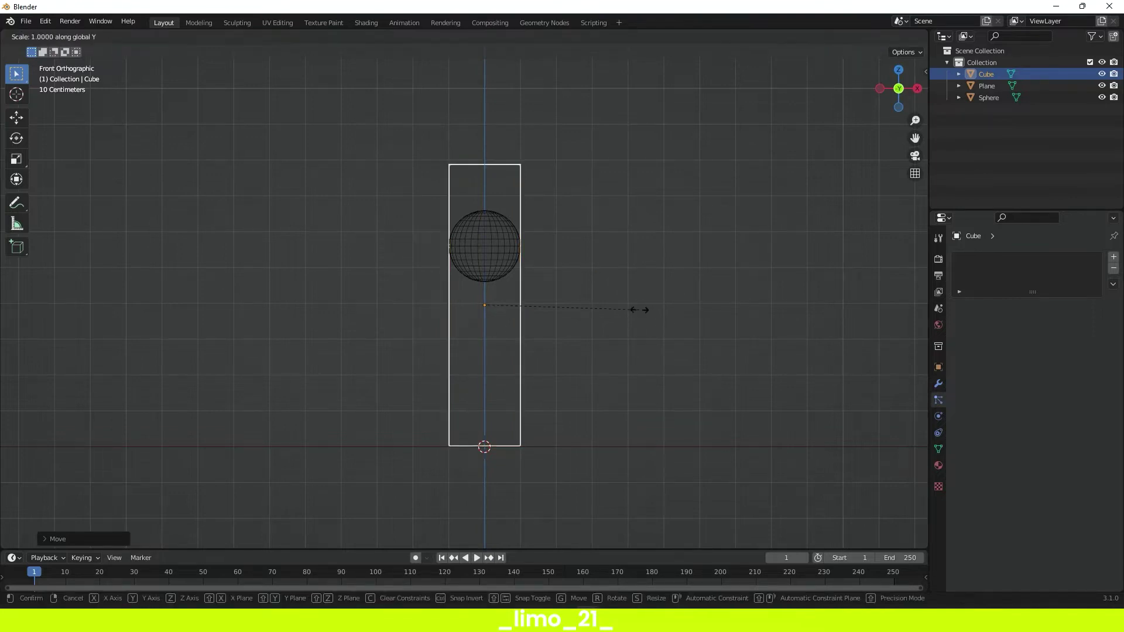
key(x)
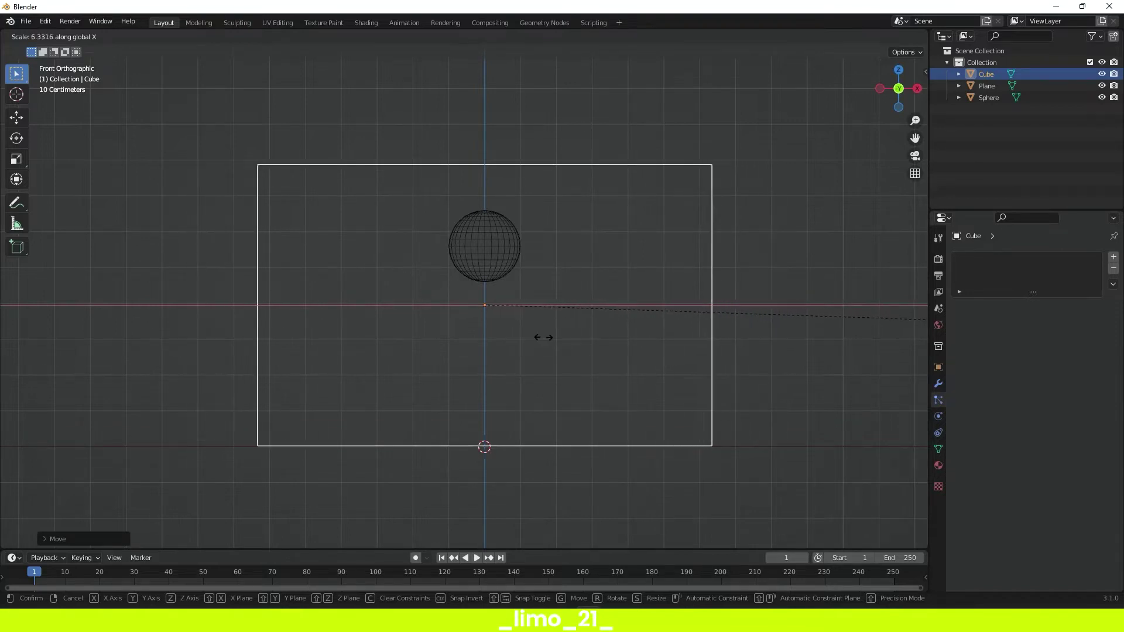
click(588, 350)
click(518, 273)
middle_drag(747, 430, 612, 354)
middle_drag(580, 294, 460, 290)
- Move the sphere along X to the box's left side
scroll(536, 287, up, 3)
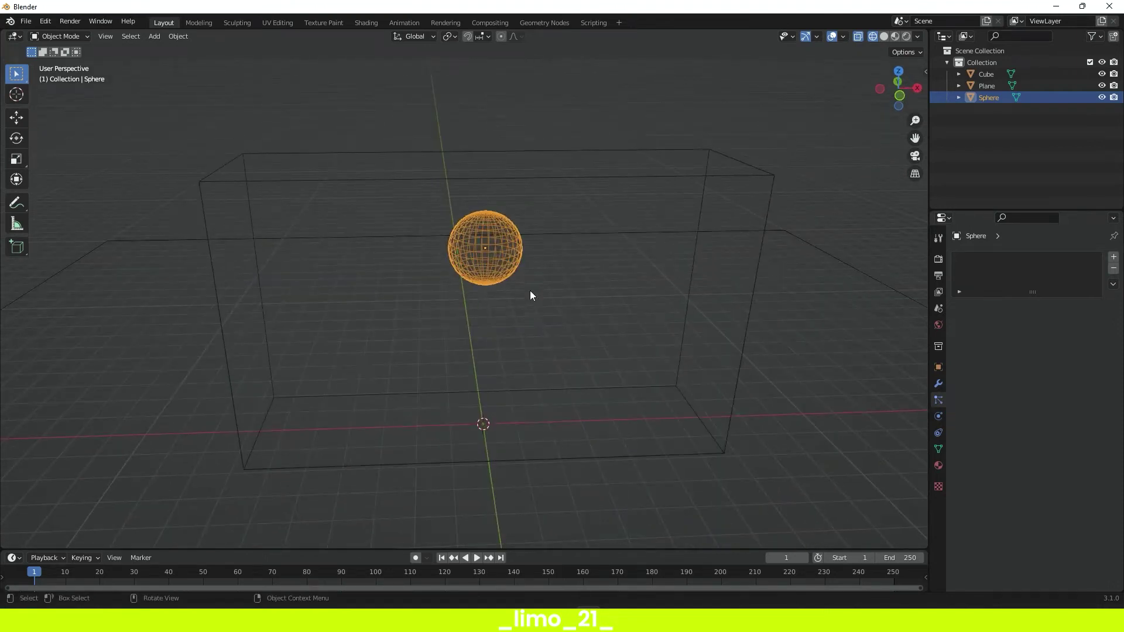
middle_drag(431, 251, 578, 260)
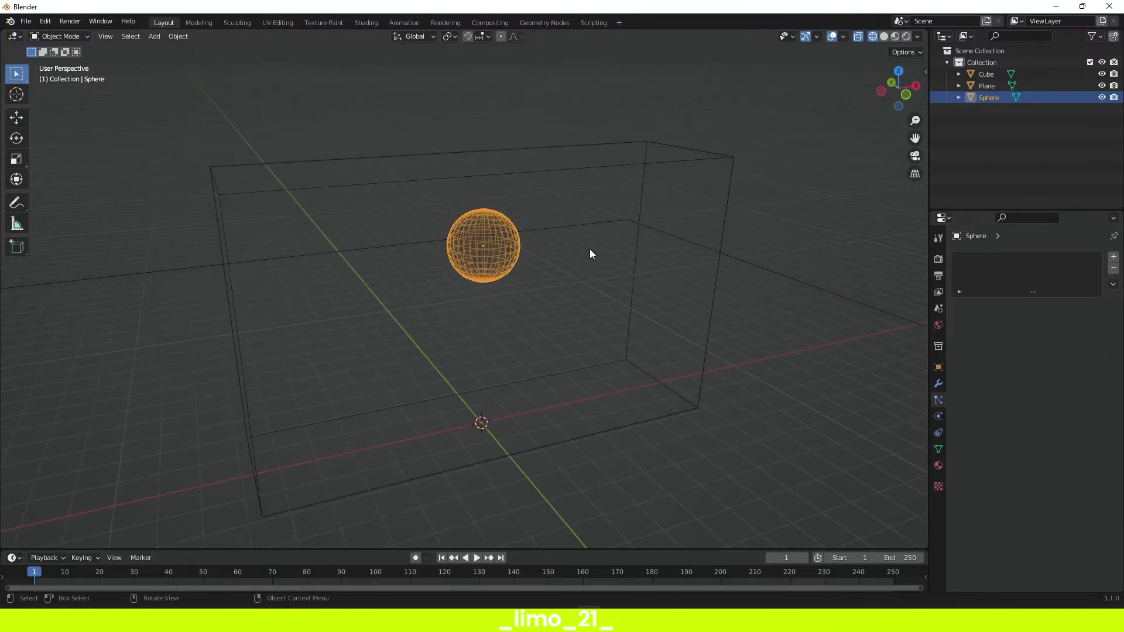
key(g)
key(x)
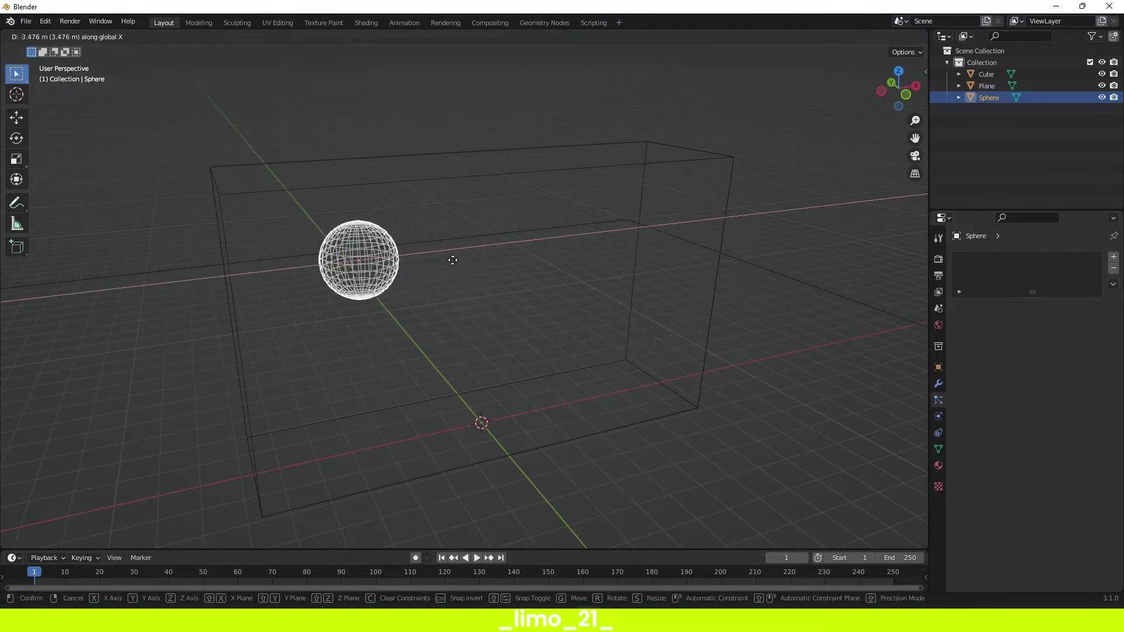
click(407, 262)
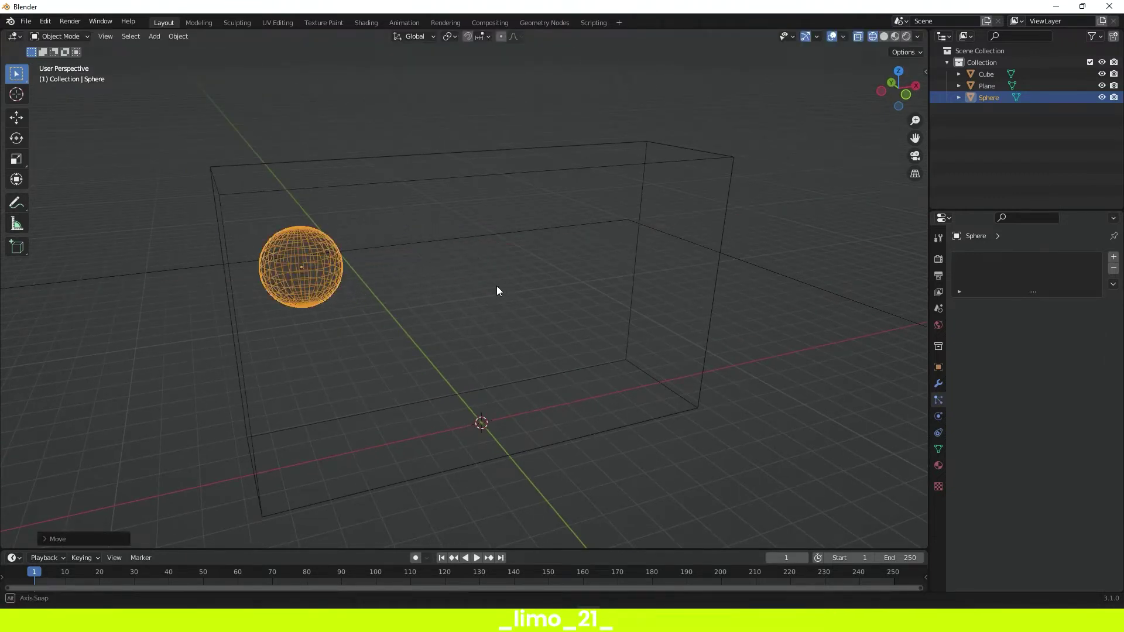
- Duplicate the sphere to the box's right side and raise the copy higher
middle_drag(497, 291, 477, 271)
key(shift+d)
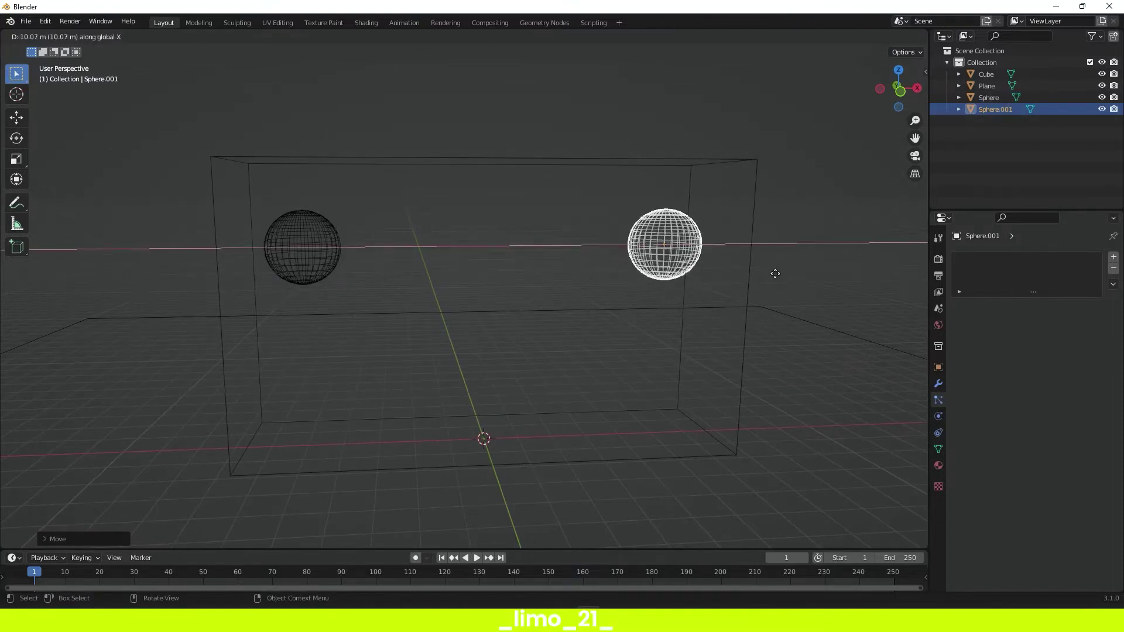
click(769, 273)
key(g)
key(z)
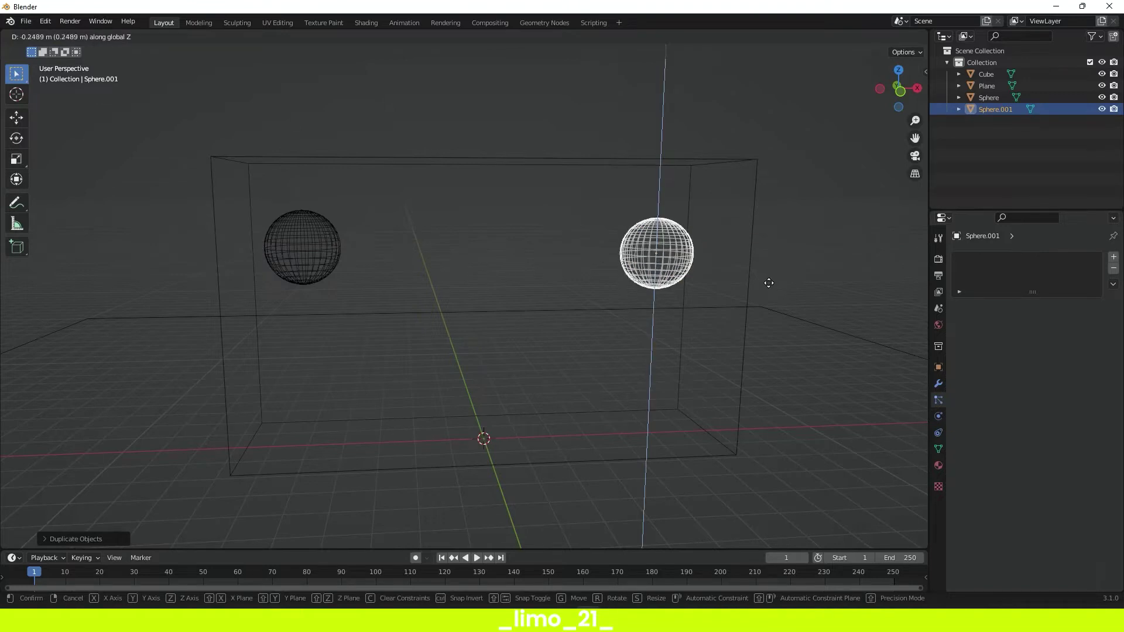
click(778, 242)
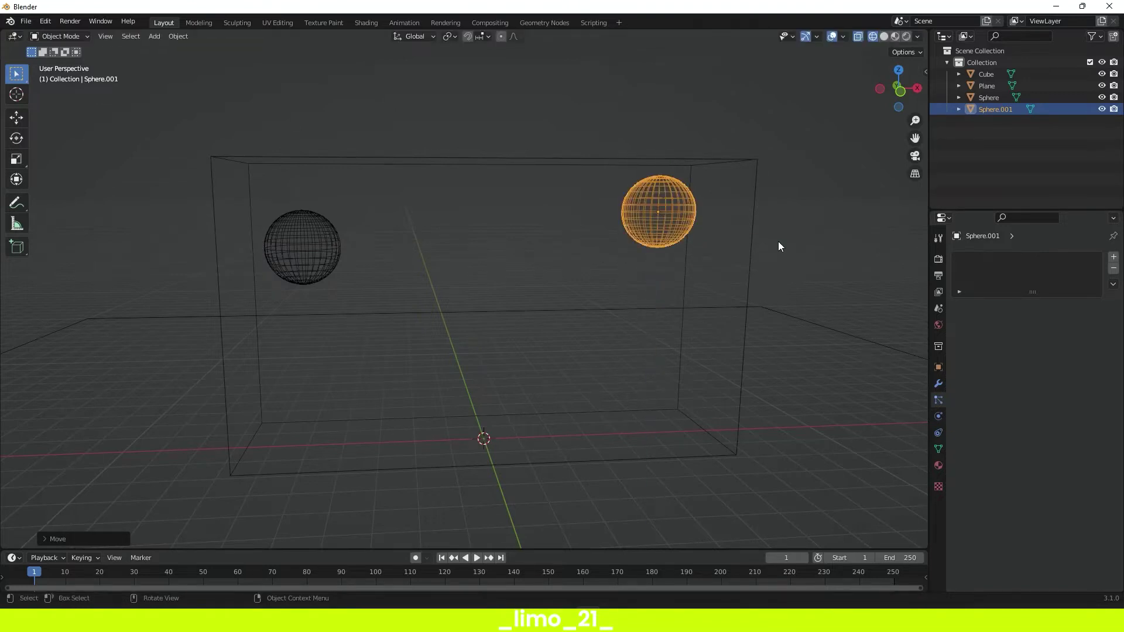
- Show the Physics properties and select the left sphere
middle_drag(778, 242, 742, 271)
middle_drag(474, 285, 450, 372)
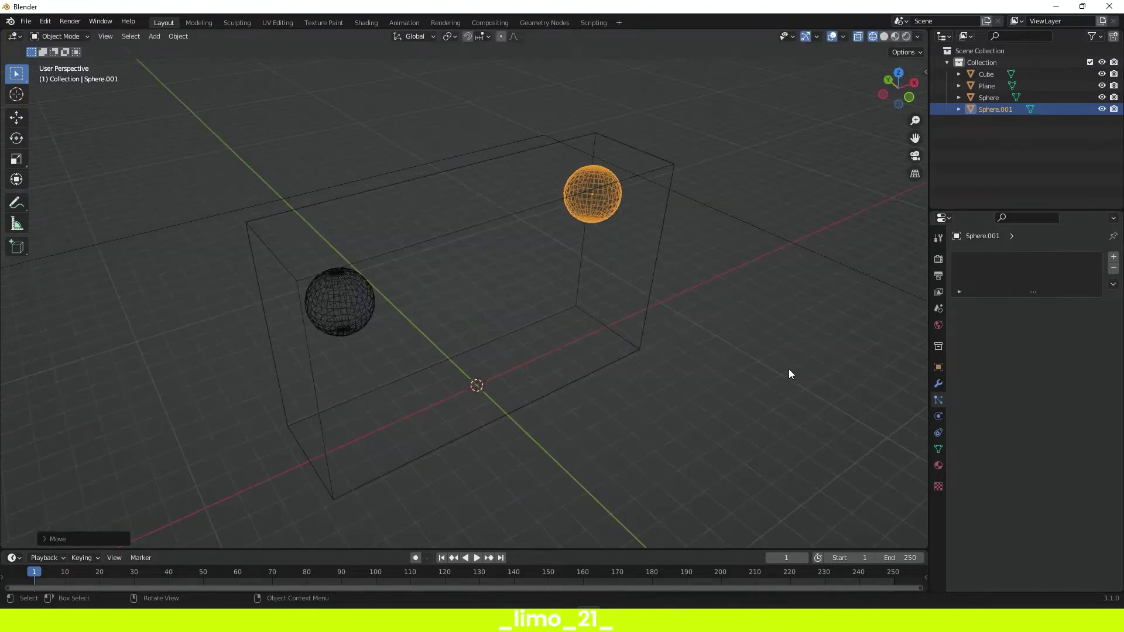
click(940, 416)
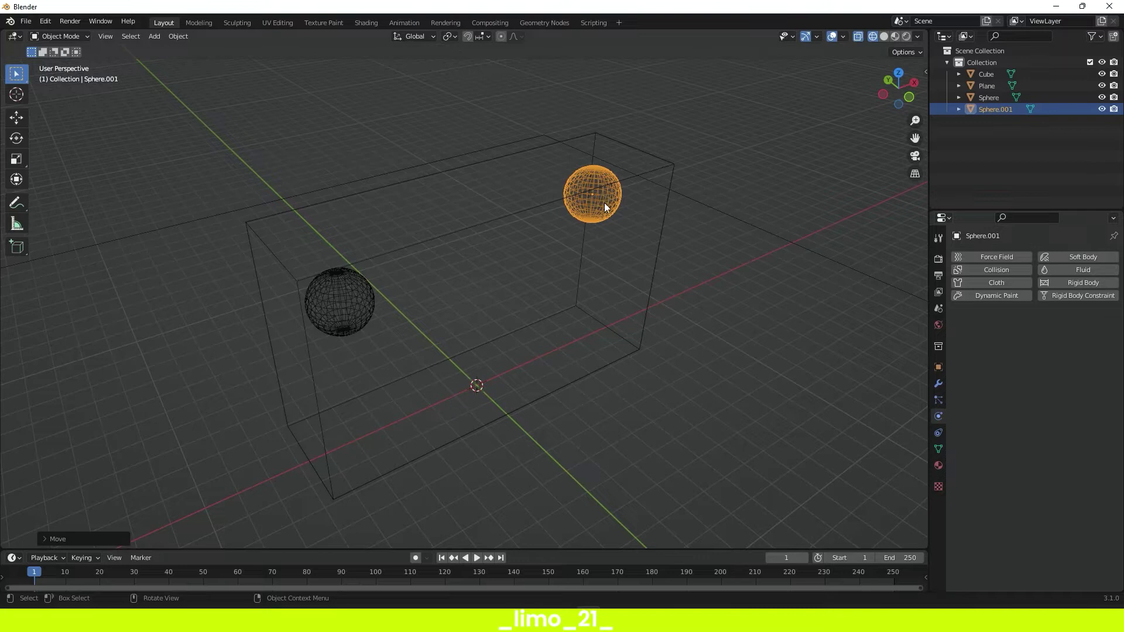
click(339, 323)
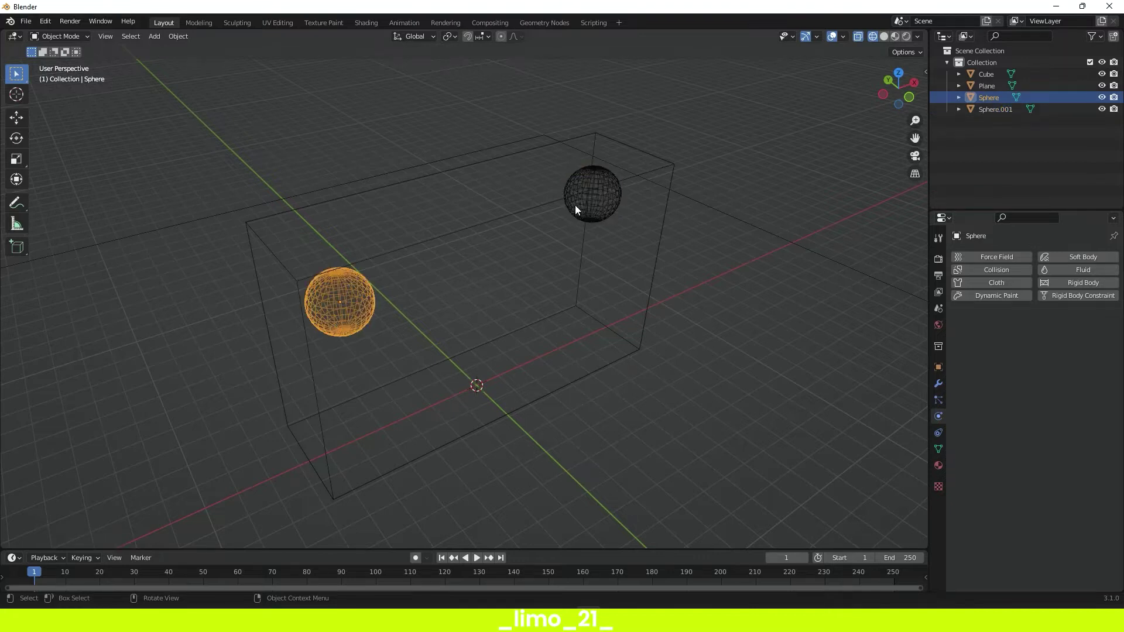
- Rename the two spheres 'Emmiter 1' and 'Emmiter 2' in the Outliner
double_click(992, 99)
text(Emmit)
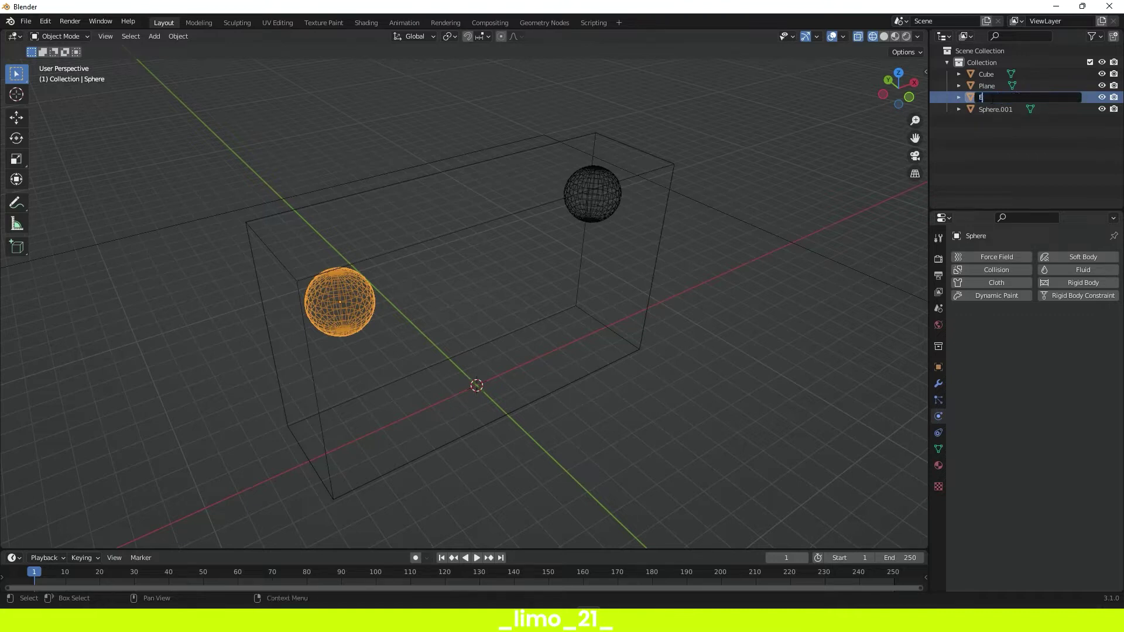
text(er 1)
key(Return)
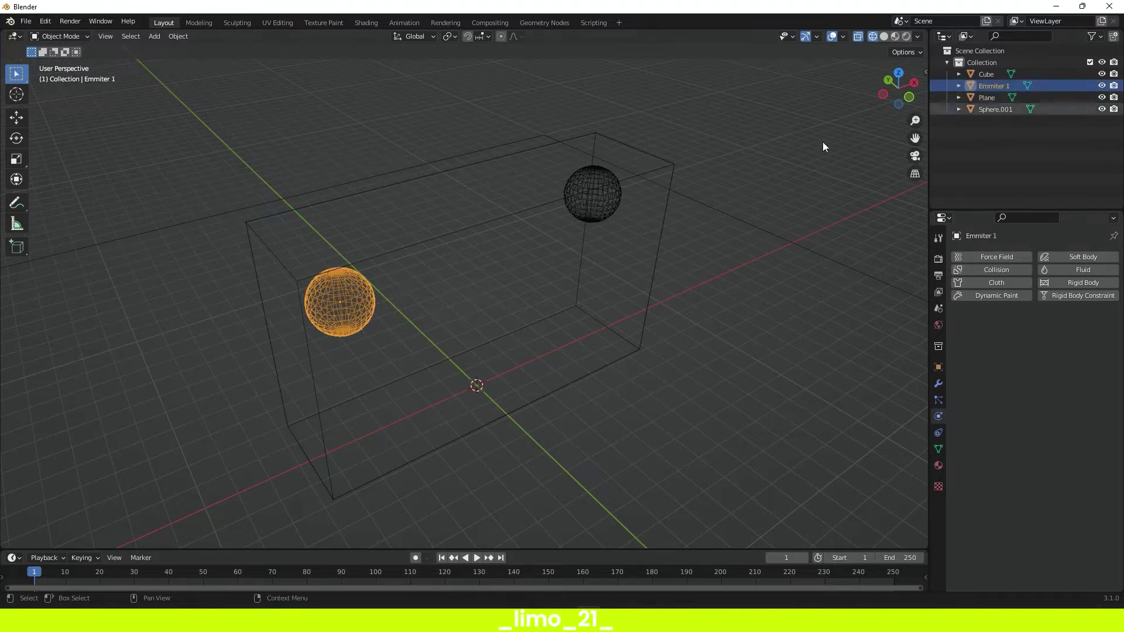
click(596, 202)
double_click(1009, 109)
text(Emmiter 2)
key(Return)
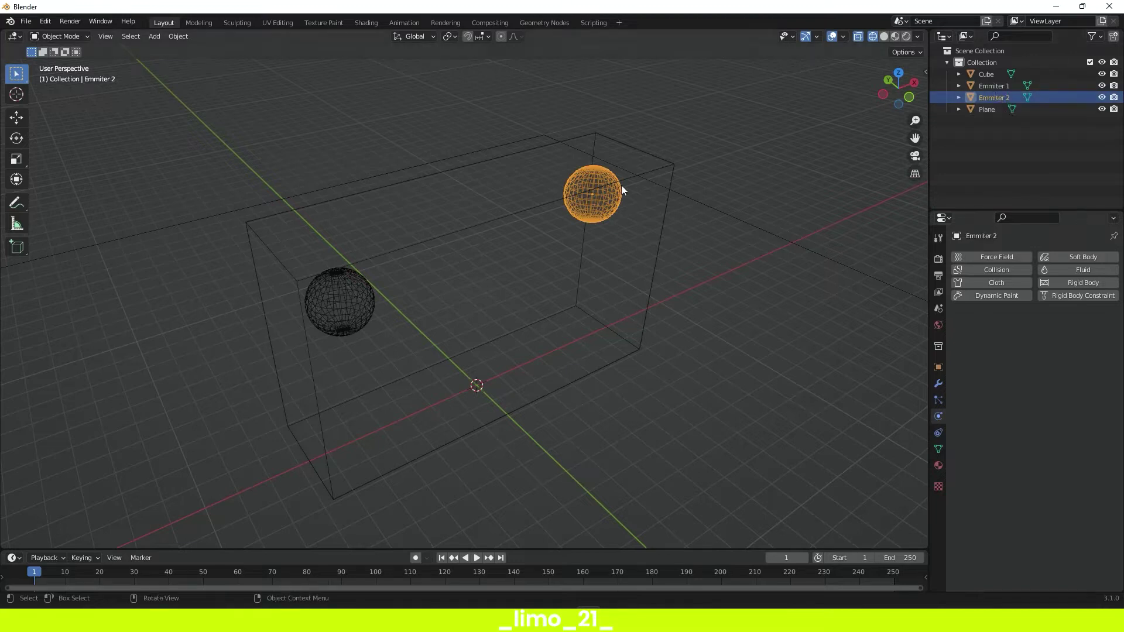
- Rename the box to 'Domain'
click(644, 170)
click(668, 165)
double_click(995, 73)
text(Do)
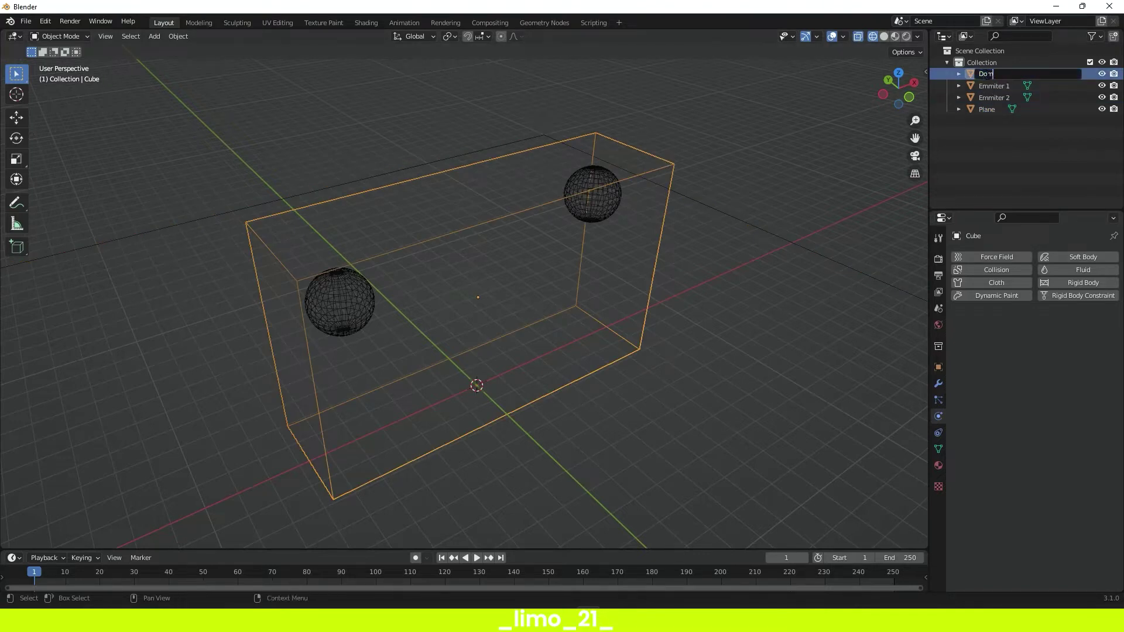
text(main)
key(Return)
middle_drag(480, 293, 497, 290)
middle_drag(691, 237, 397, 276)
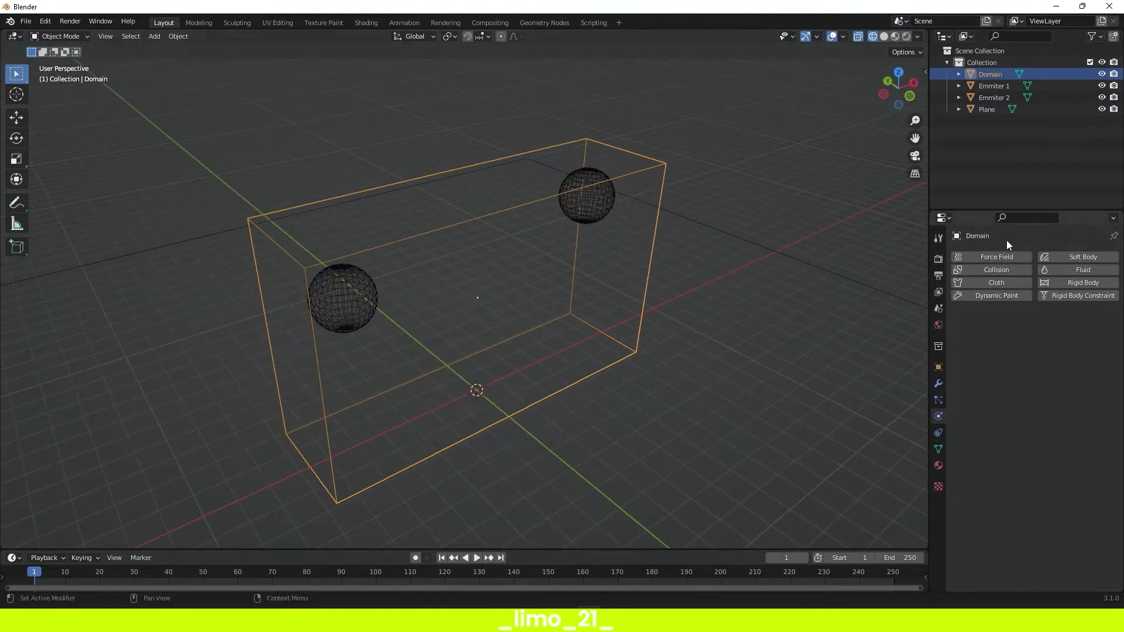
- Give the box Fluid physics of type Domain with Liquid domain type
click(1088, 272)
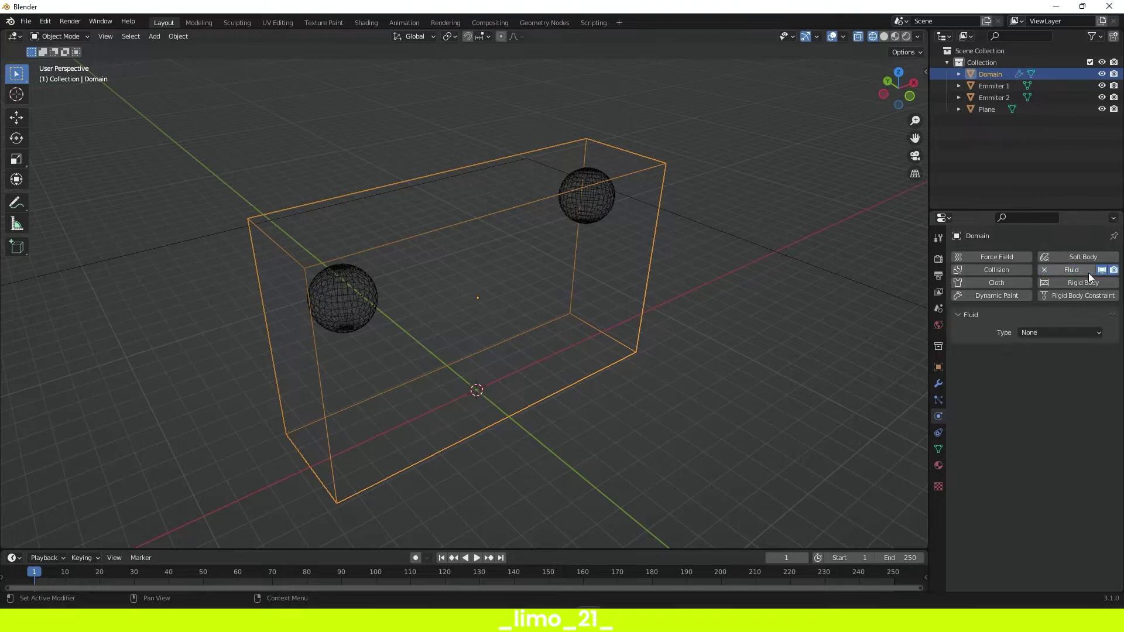
click(1060, 333)
click(1049, 359)
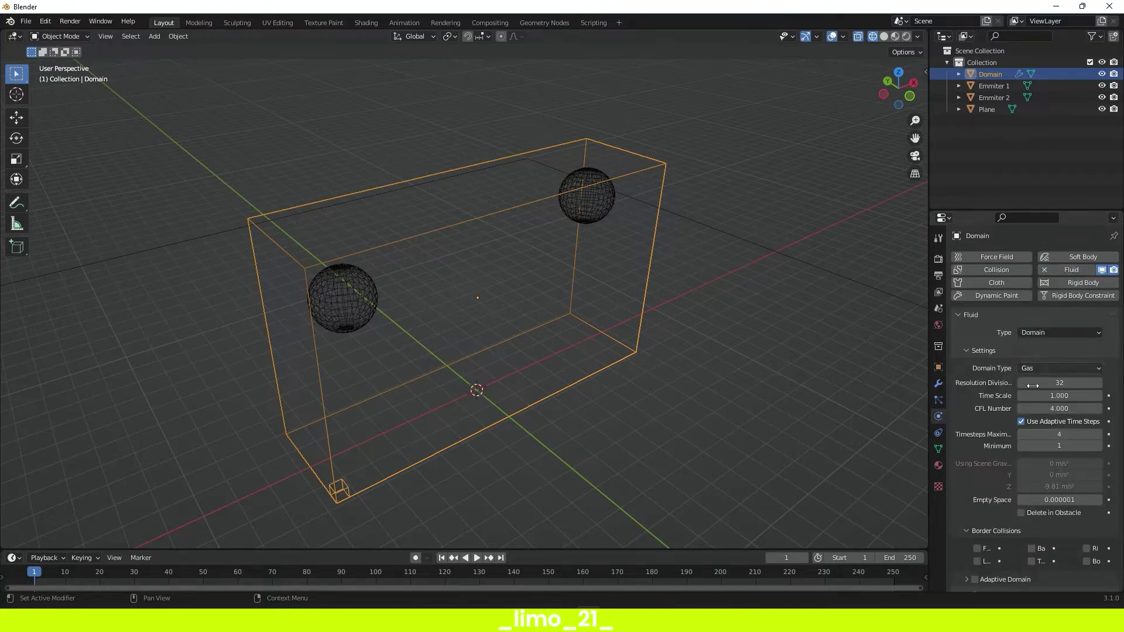
click(1036, 368)
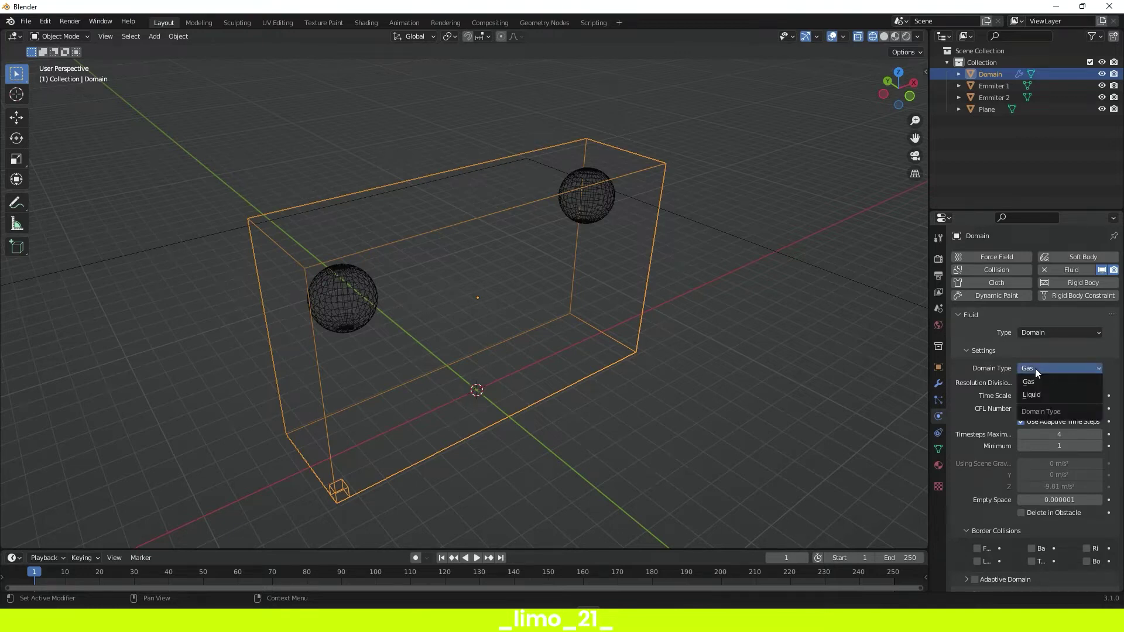
click(1039, 398)
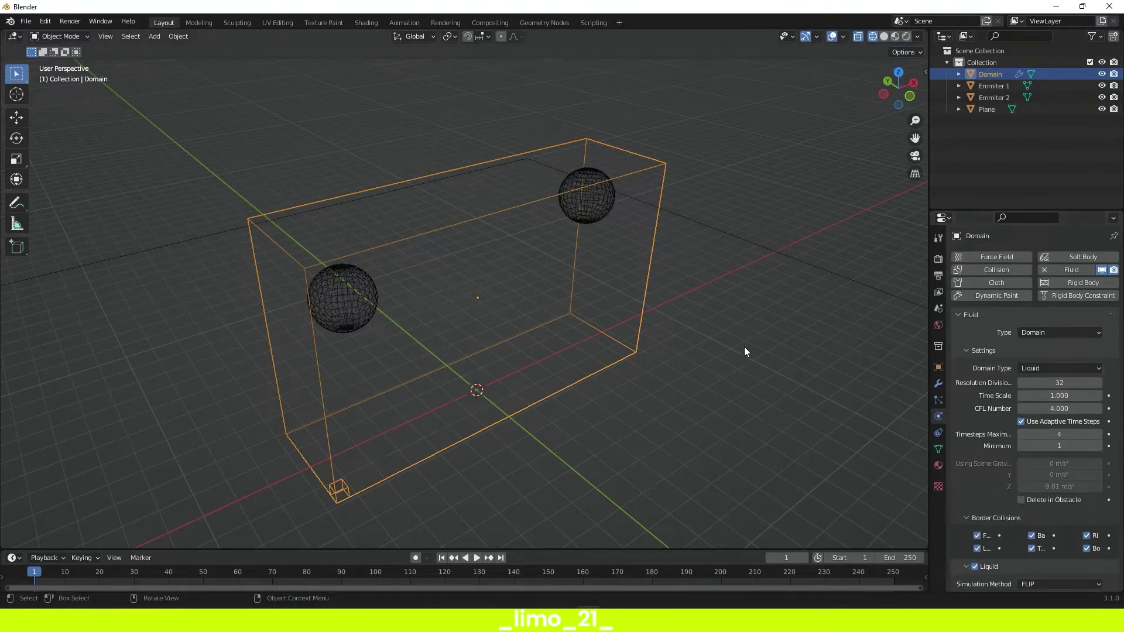
- Make Emmiter 1 a Fluid Flow object with Liquid flow type
click(596, 204)
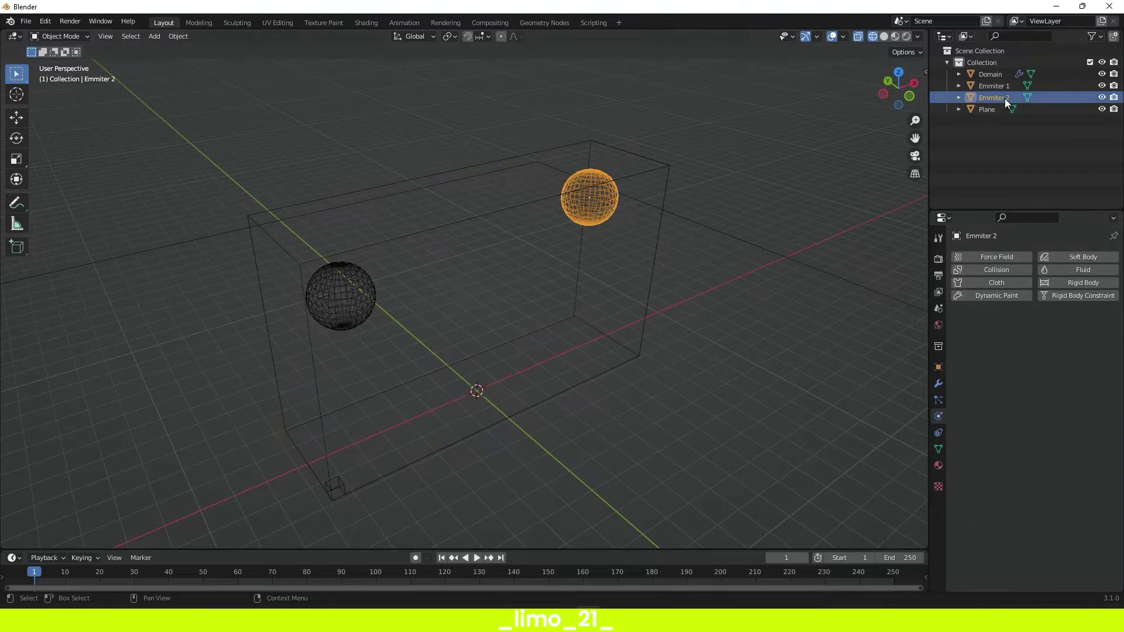
click(991, 86)
click(1072, 271)
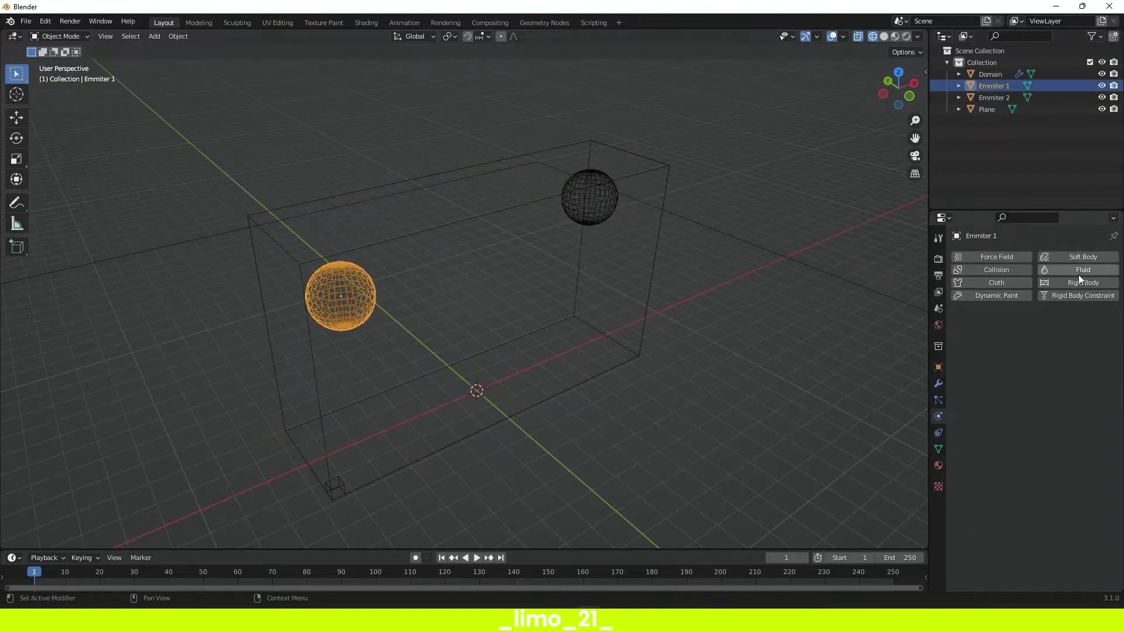
click(1046, 333)
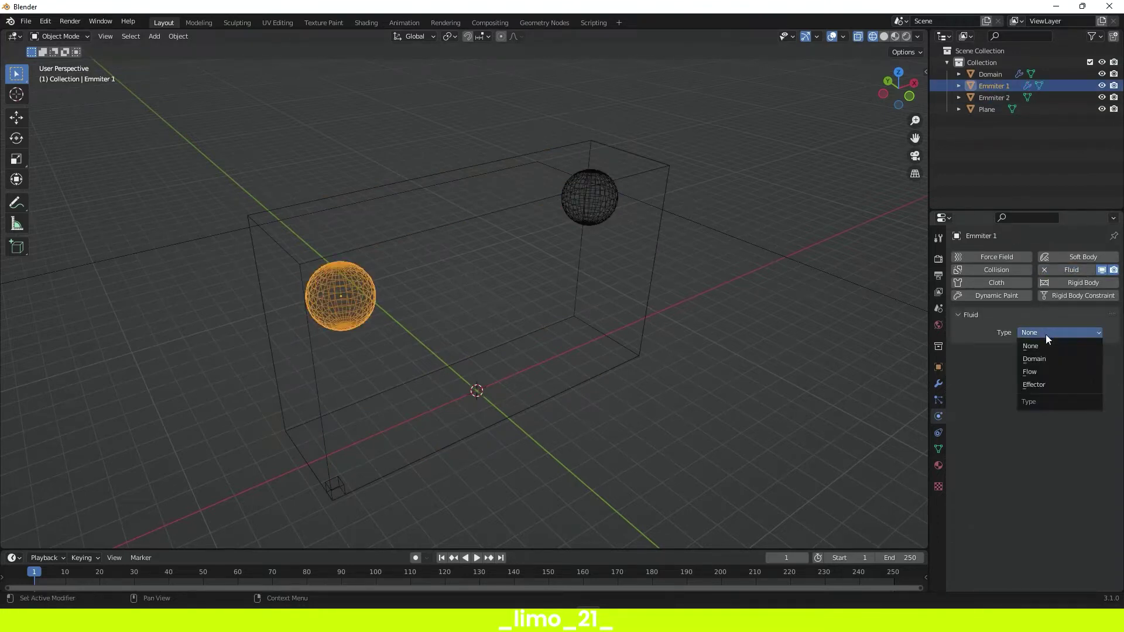
click(1043, 375)
click(1045, 373)
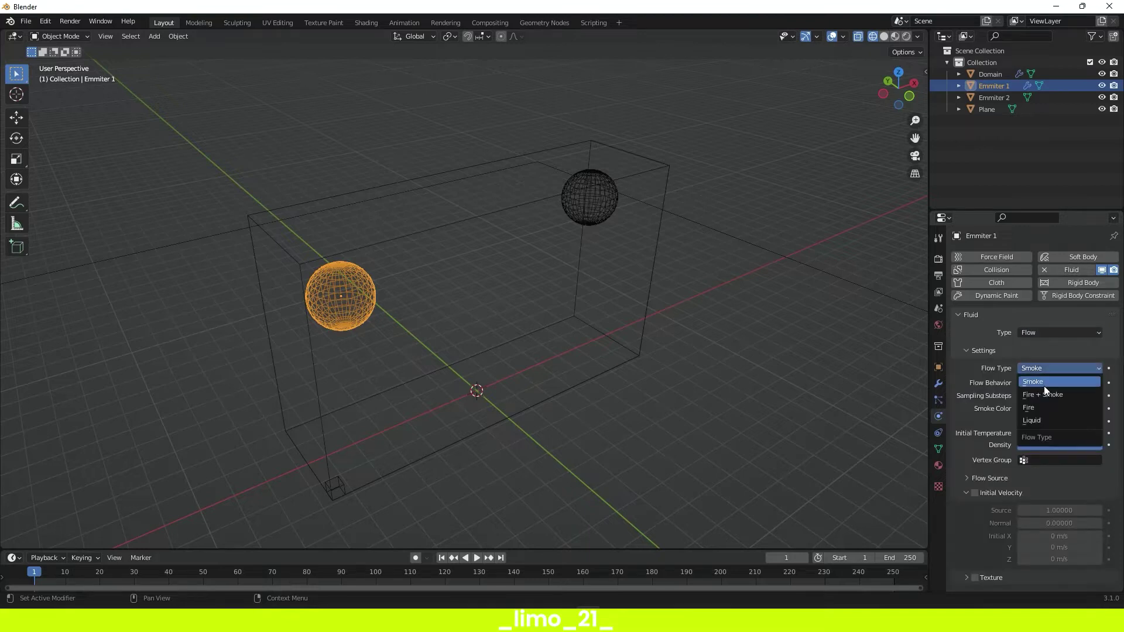
click(1043, 417)
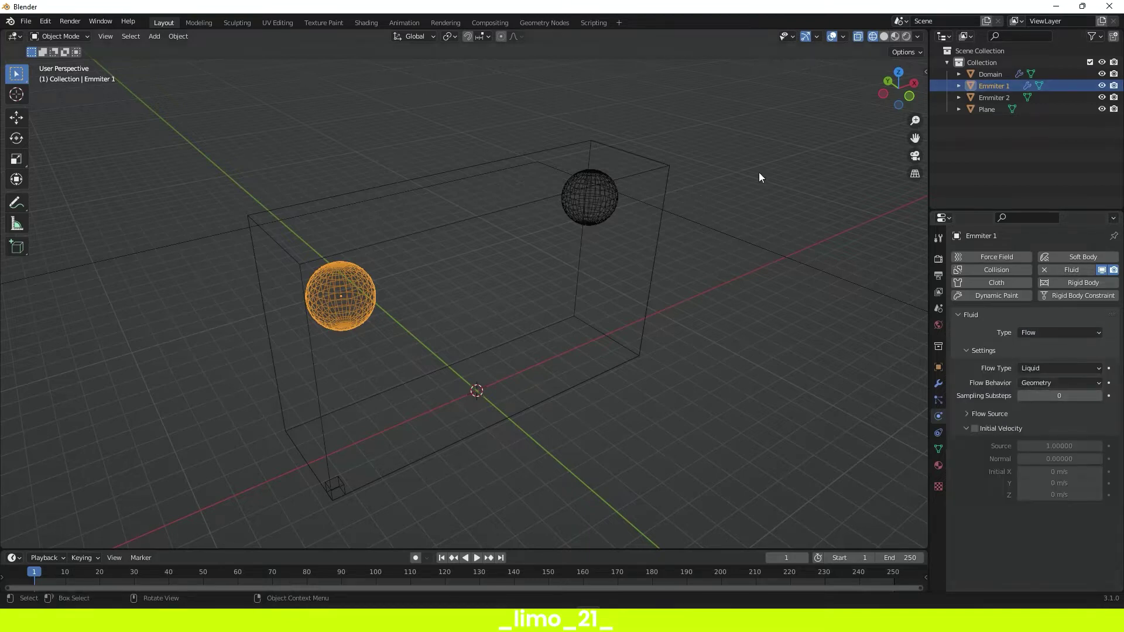
- Make Emmiter 2 a Fluid Flow object with Liquid flow type
click(588, 202)
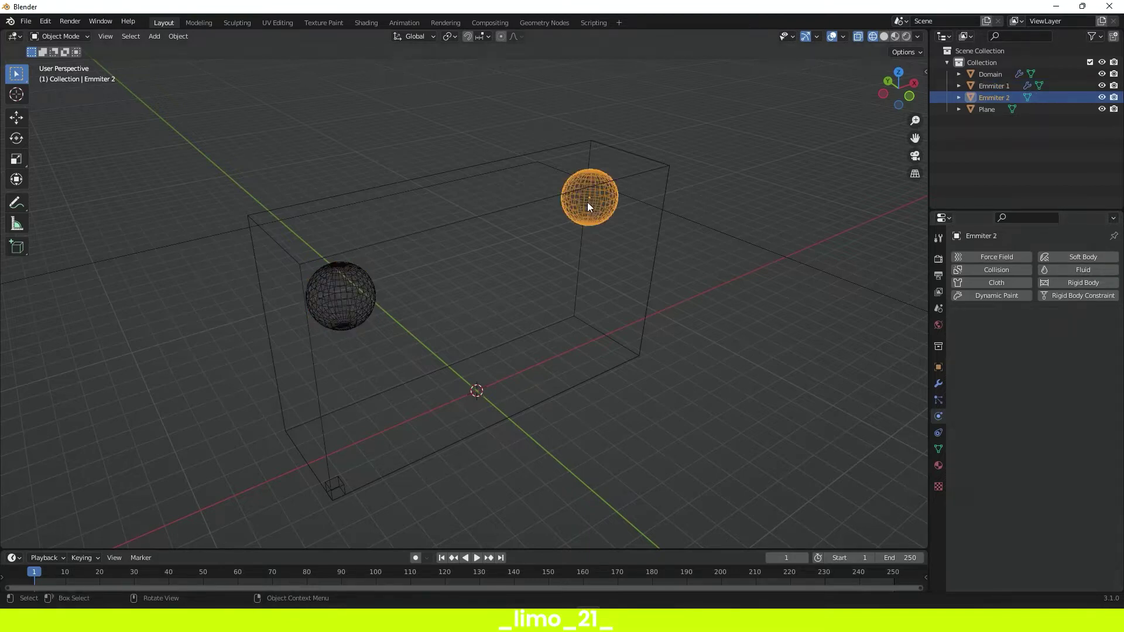
click(1079, 269)
click(1048, 340)
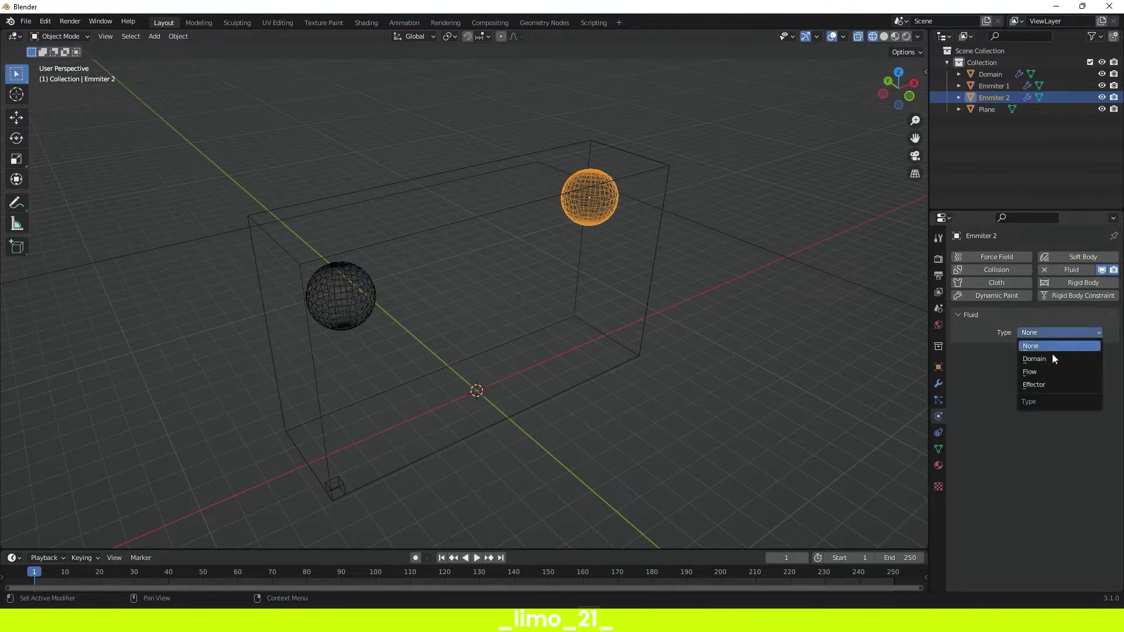
click(1053, 371)
click(1046, 367)
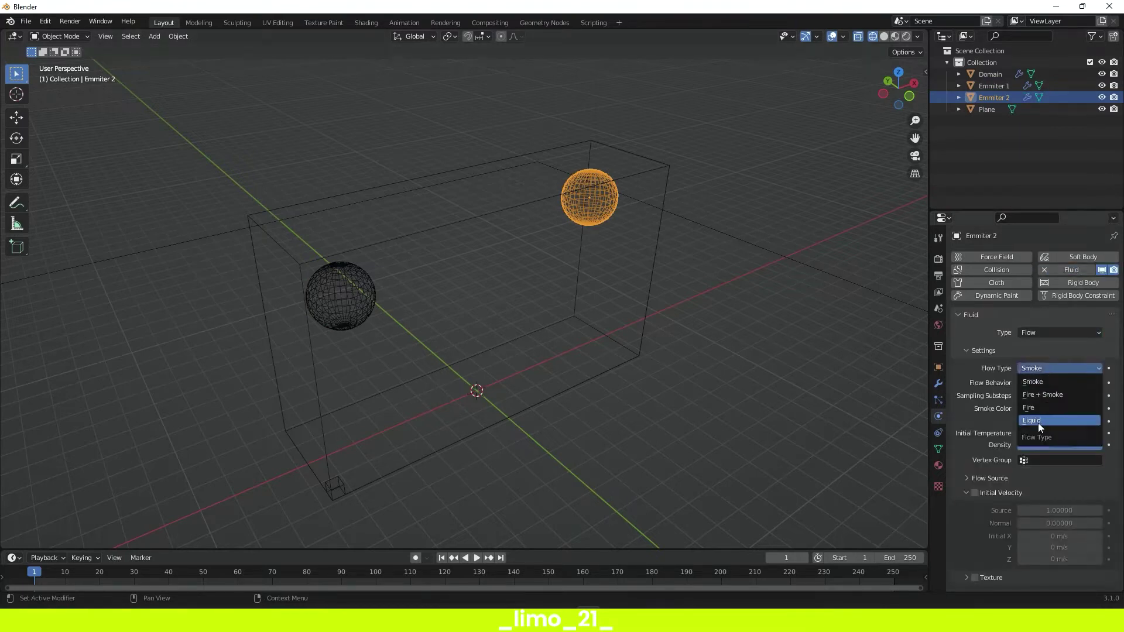
click(1038, 423)
middle_drag(564, 436, 561, 447)
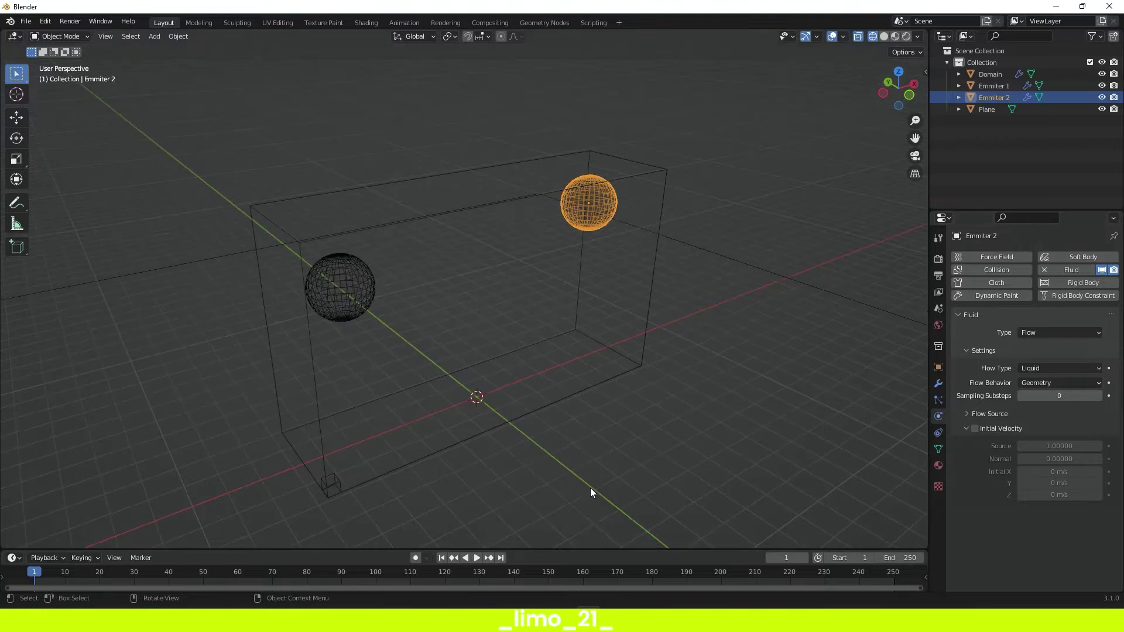
right_click(617, 550)
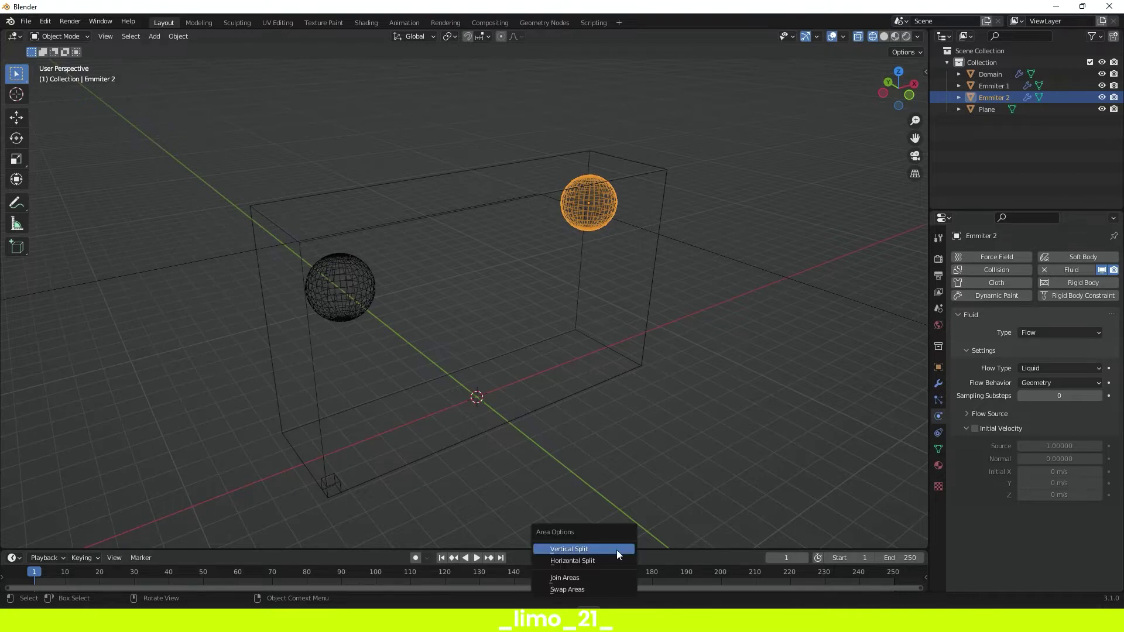
- Split the 3D view vertically and make the new area a Properties editor
click(616, 549)
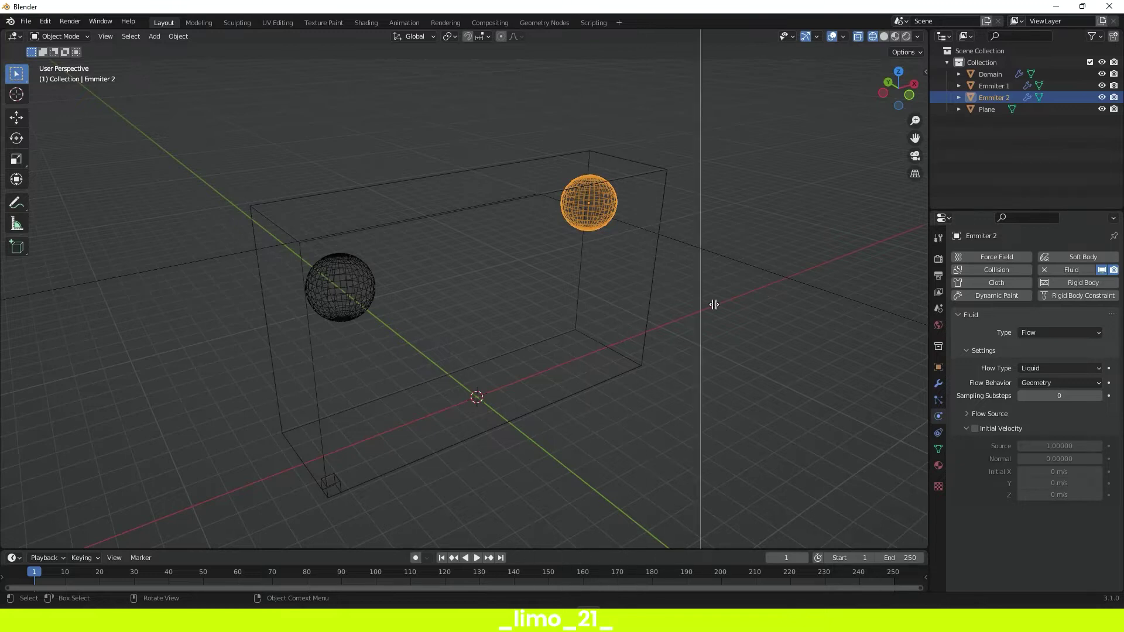
click(684, 194)
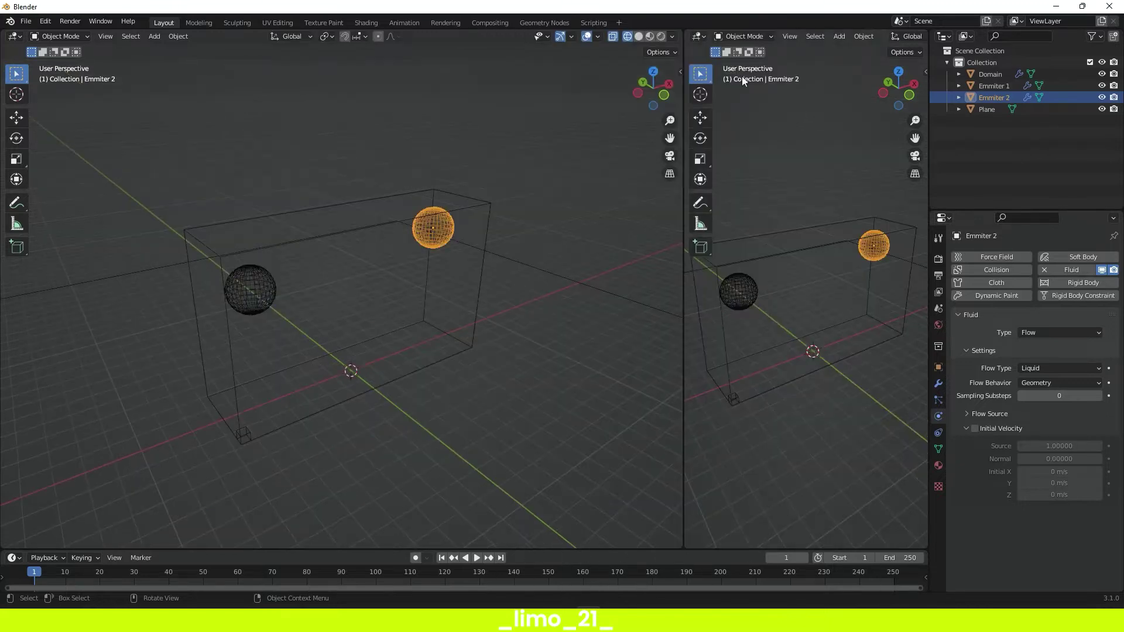
click(698, 37)
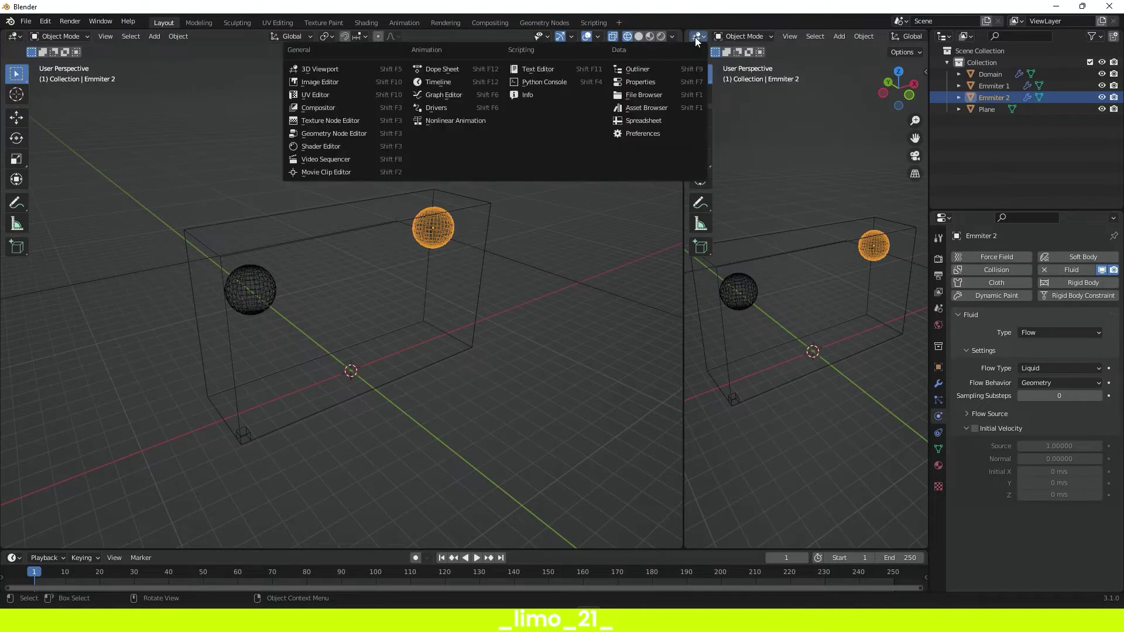
click(644, 83)
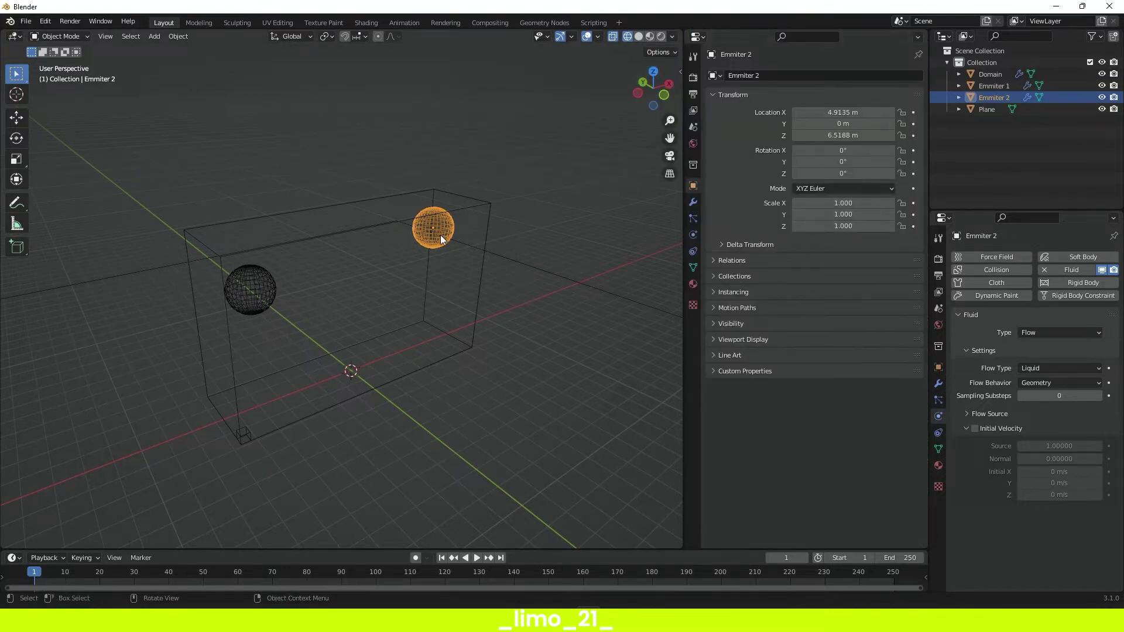
- Pin the new Properties editor to the Domain's fluid physics settings
click(465, 206)
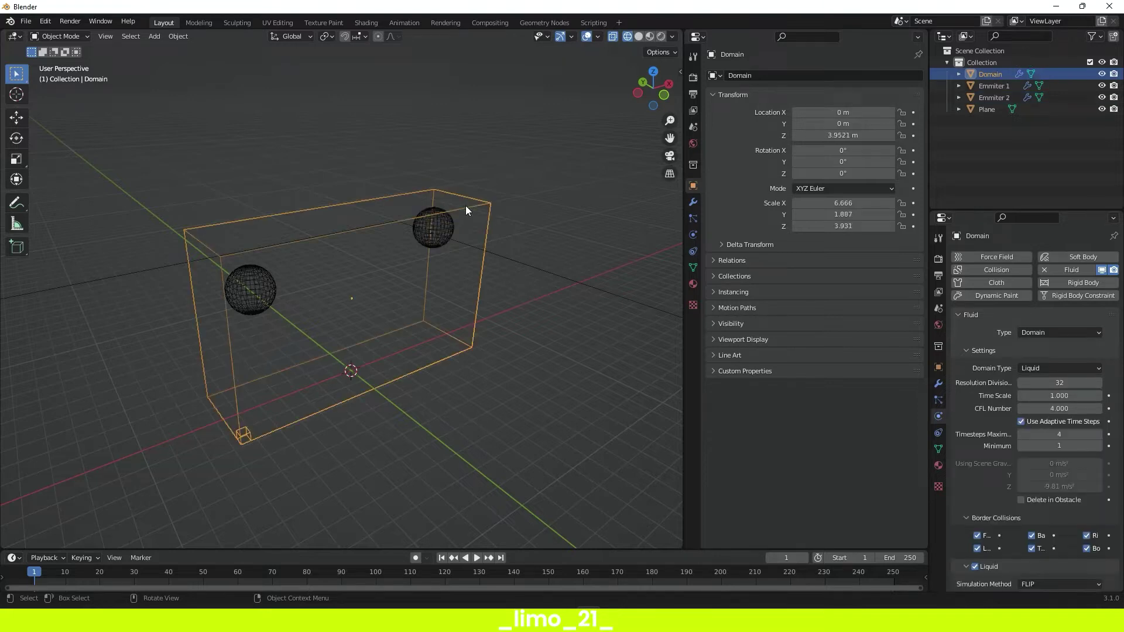
click(693, 235)
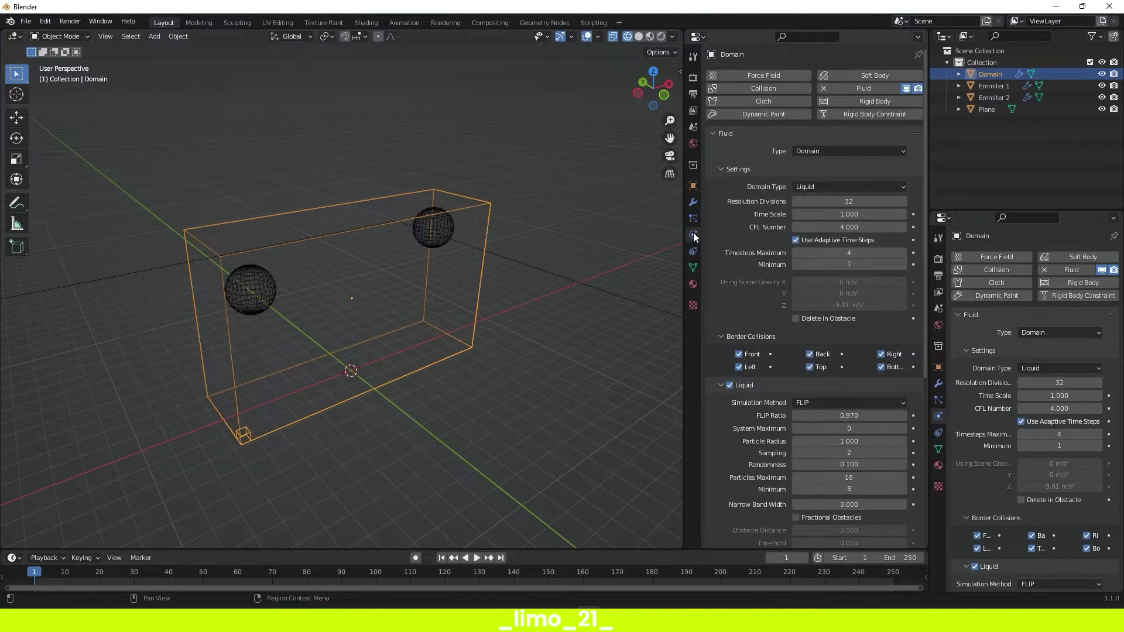
click(918, 55)
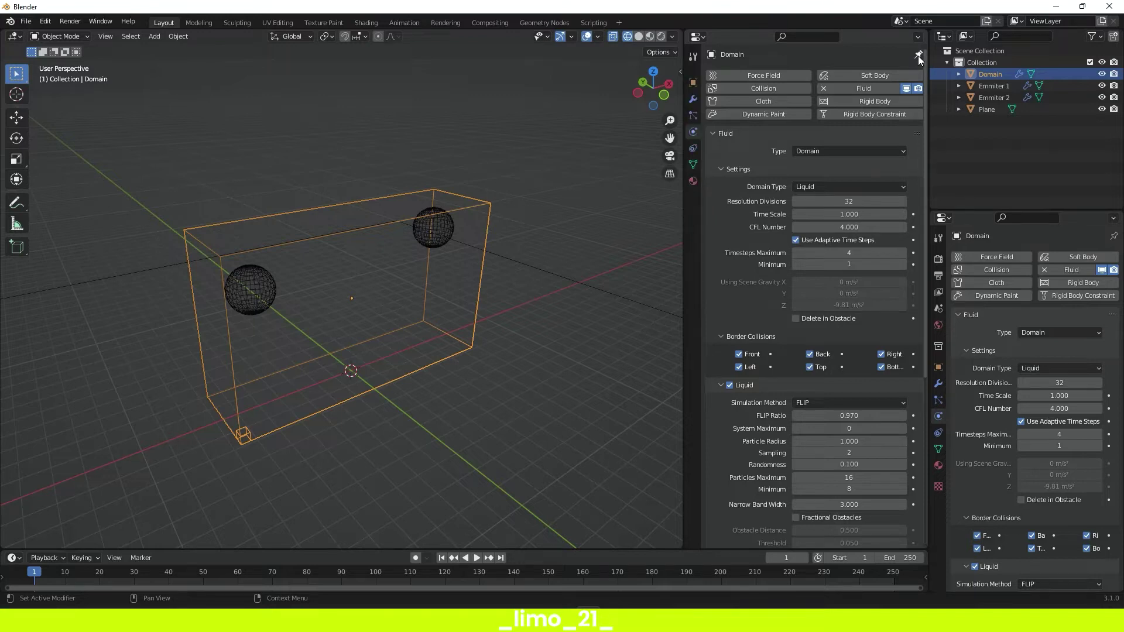
click(518, 312)
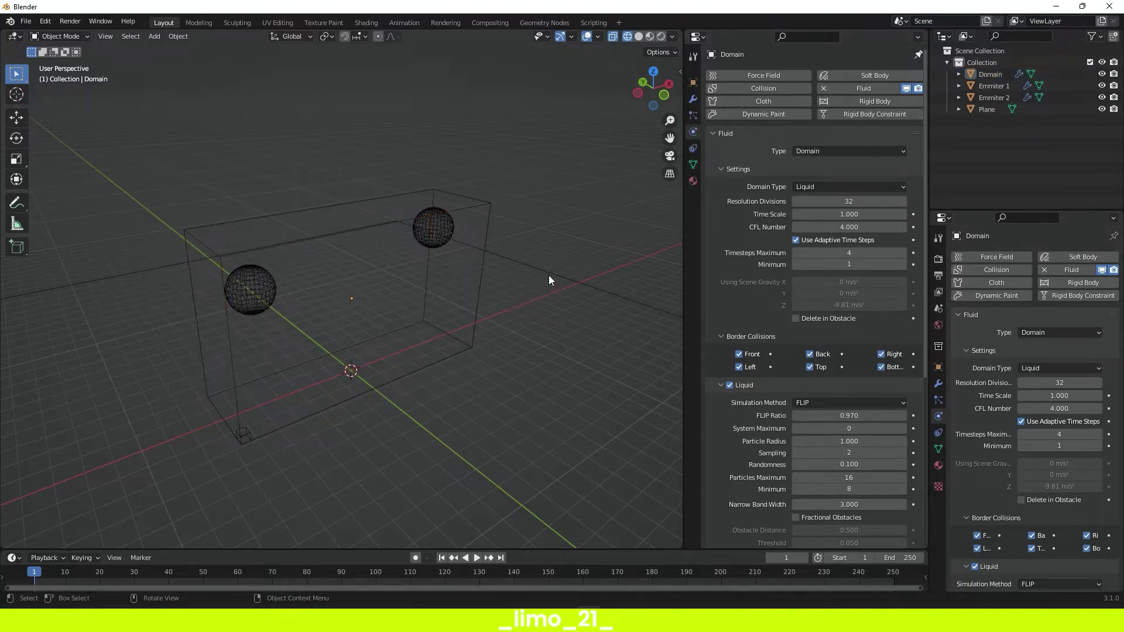
click(434, 229)
- Preview the simulation, rewind to frame 1, and raise the Domain's resolution divisions to 64
click(252, 302)
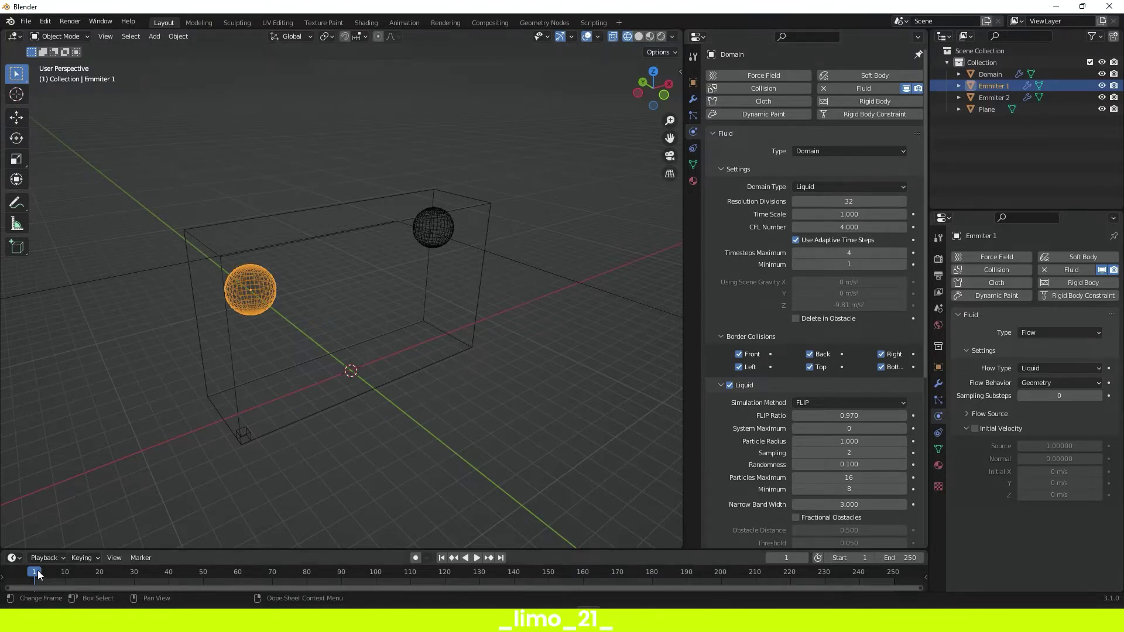
key(space)
key(space)
click(441, 558)
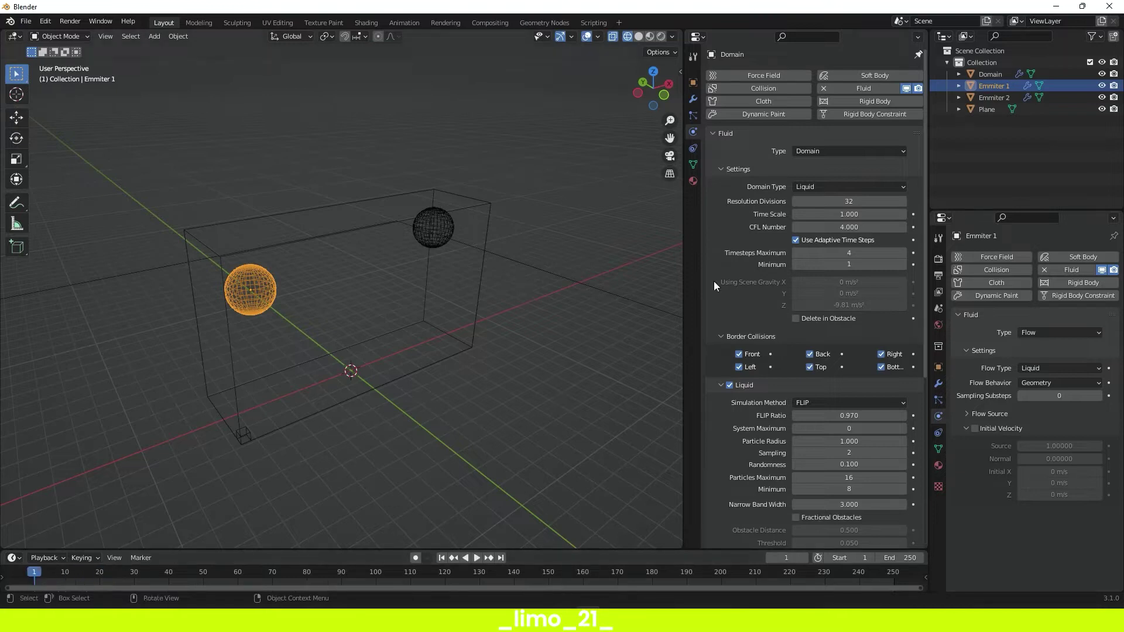
drag(806, 205, 905, 202)
drag(901, 200, 937, 200)
- Replay the simulation, inspect particles at frame 13, and jump back to frame 1
ctrl+scroll(901, 200, up, 16)
key(space)
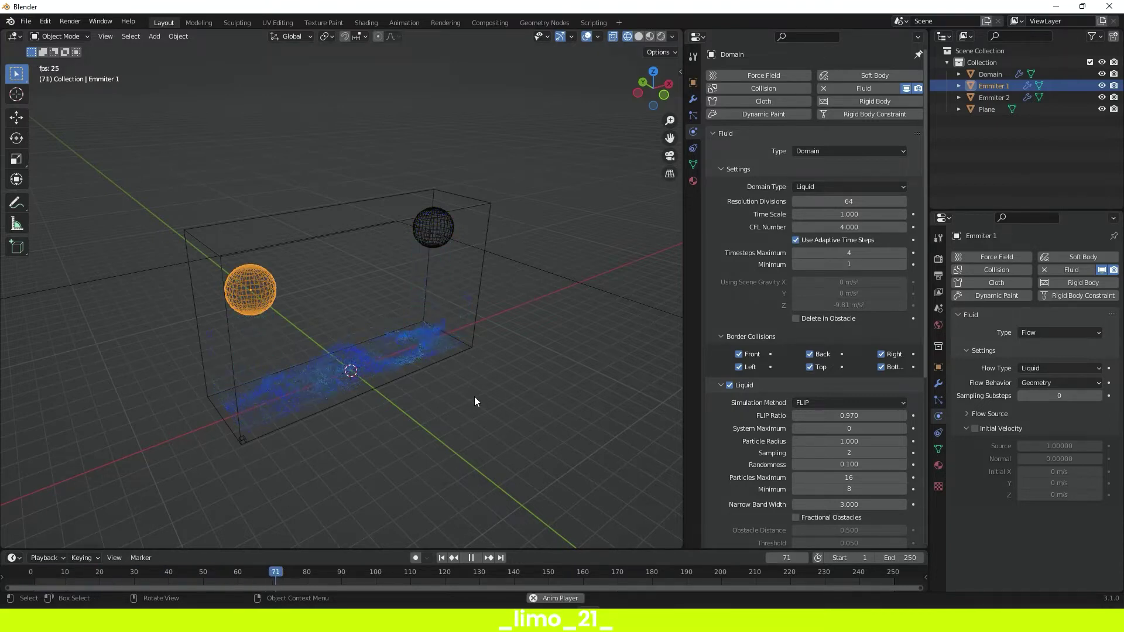
key(space)
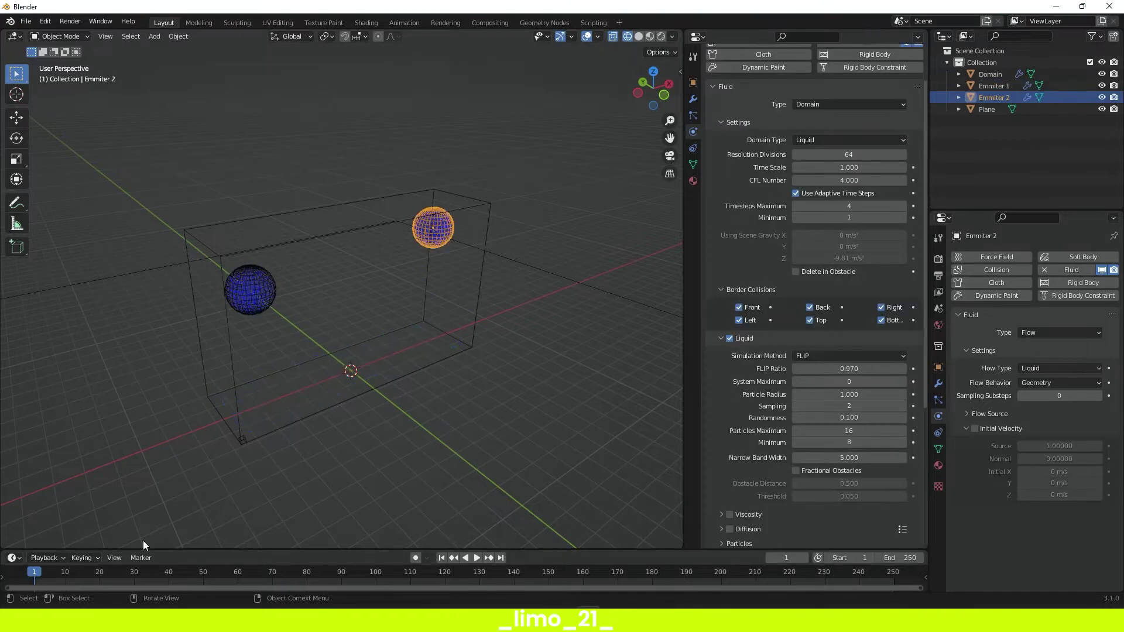
key(space)
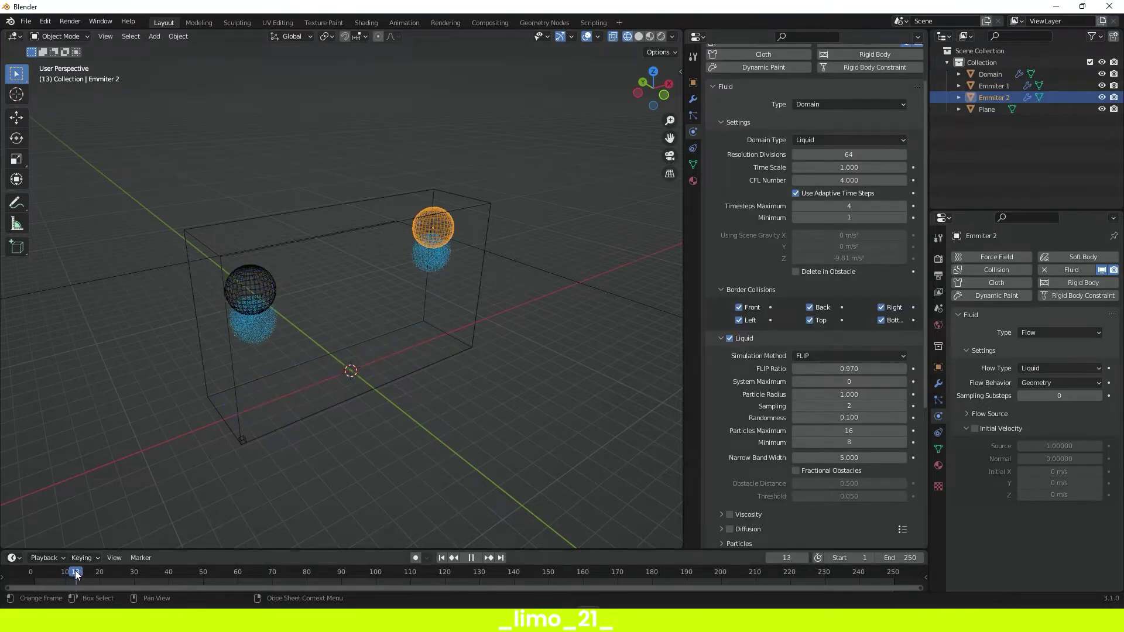
drag(66, 576, 74, 579)
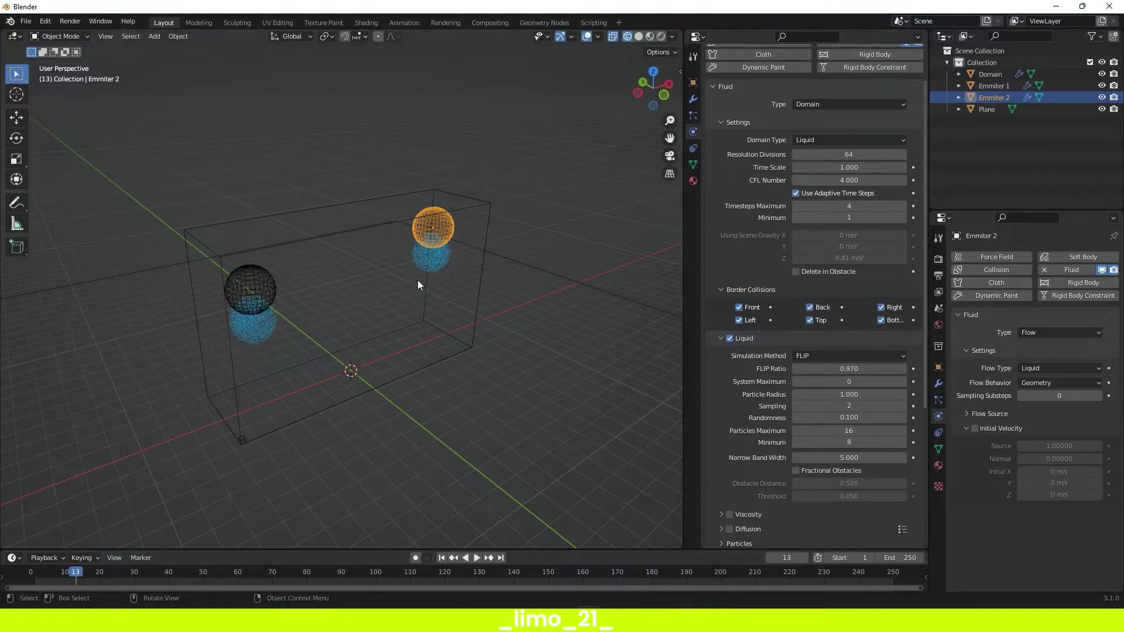
key(shift+Left)
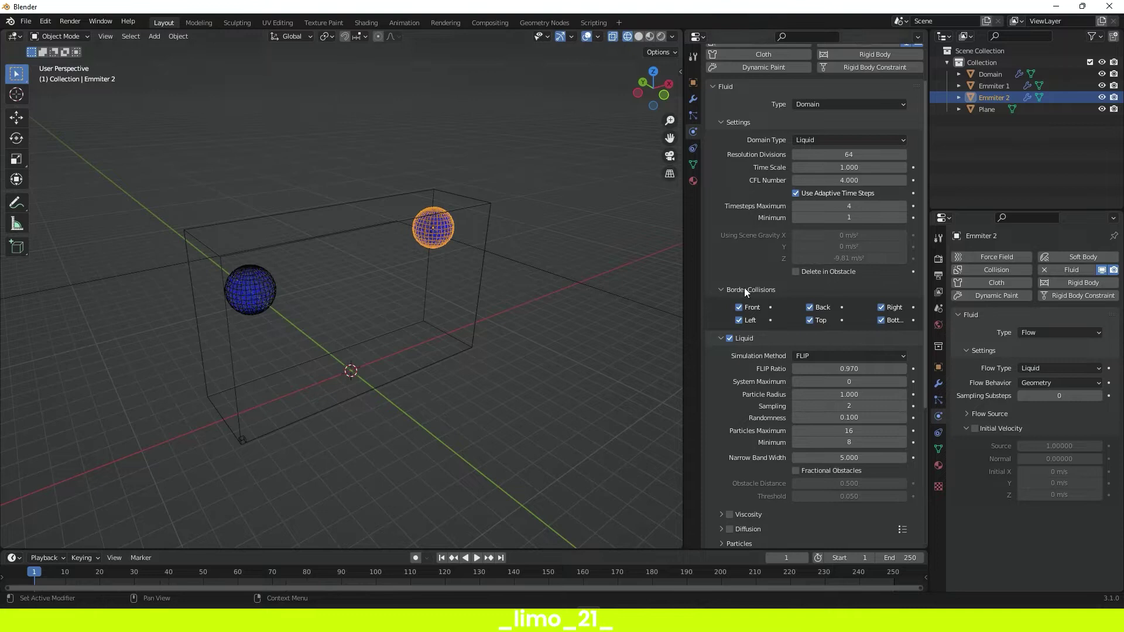
click(273, 291)
- Set Emmiter 2's flow behavior to Inflow
click(273, 292)
click(434, 239)
click(1064, 382)
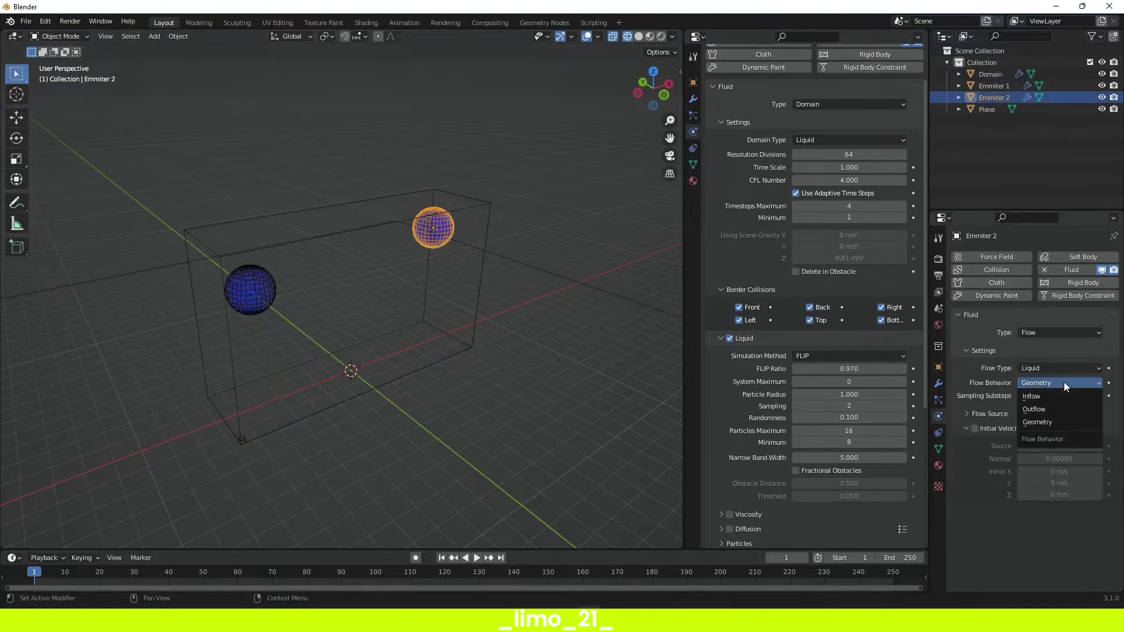
click(1055, 399)
- Play the liquid simulation, stop it, and rewind to frame 1
click(250, 290)
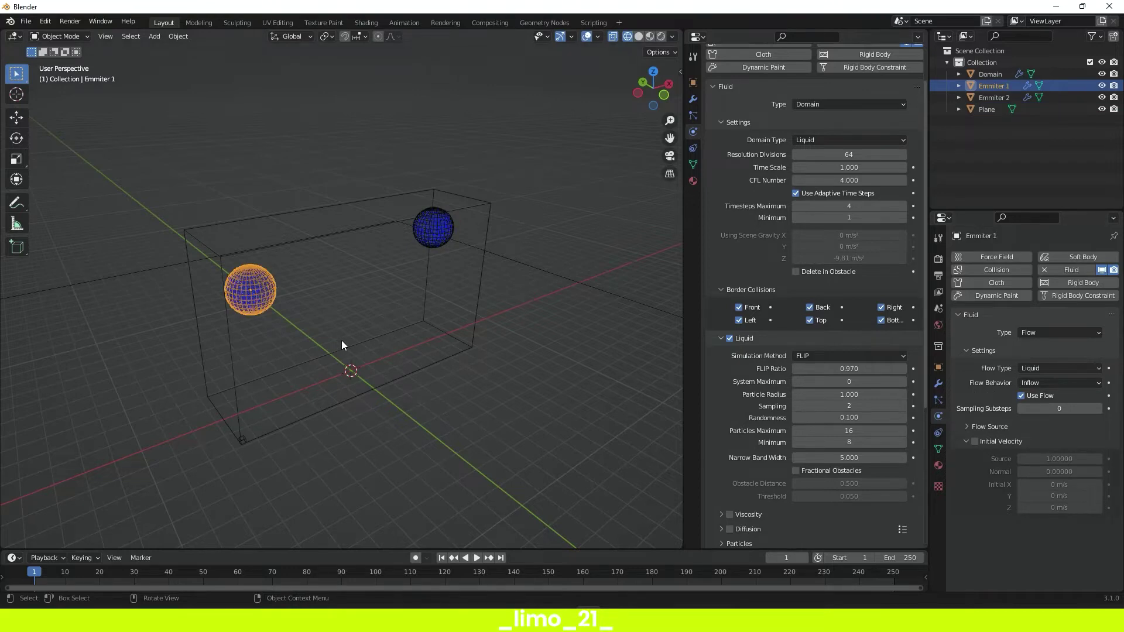
key(space)
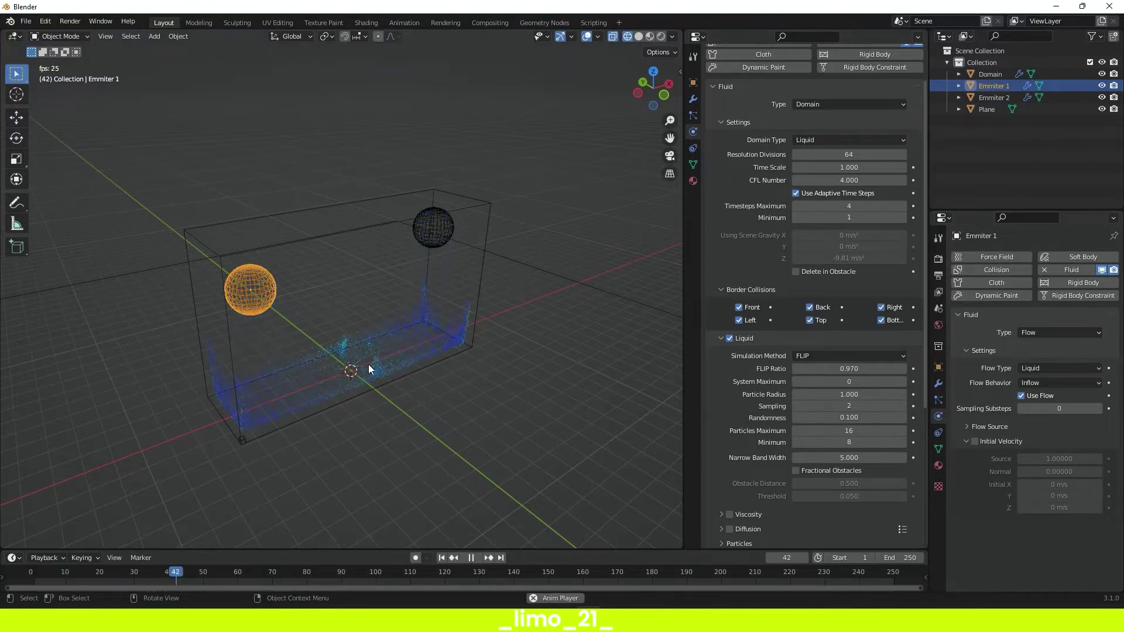
key(space)
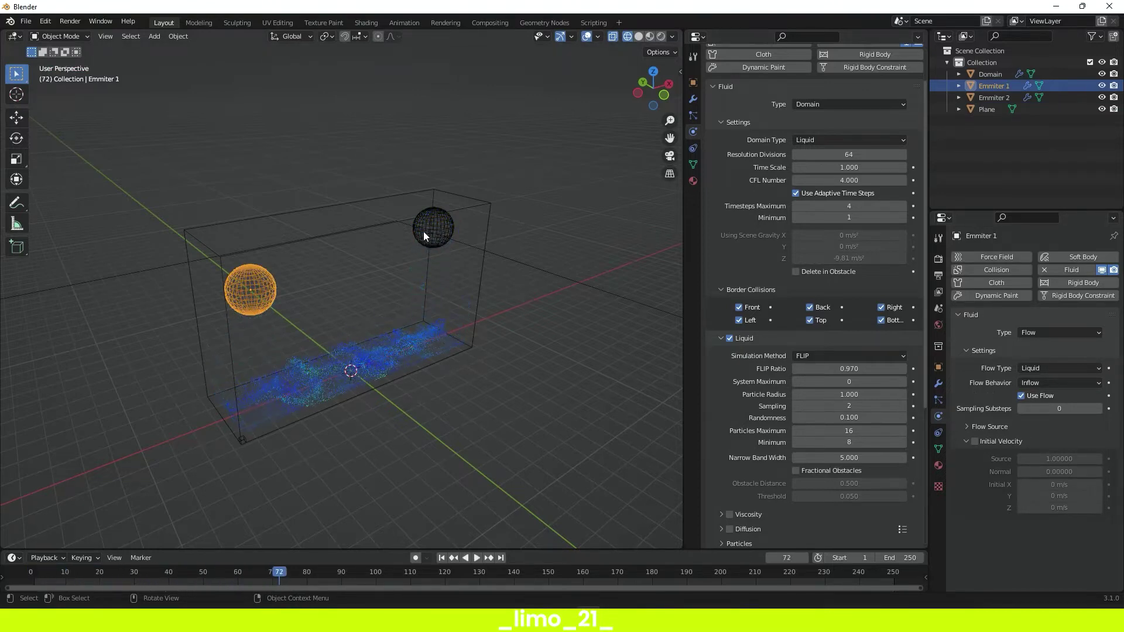
drag(64, 578, 33, 578)
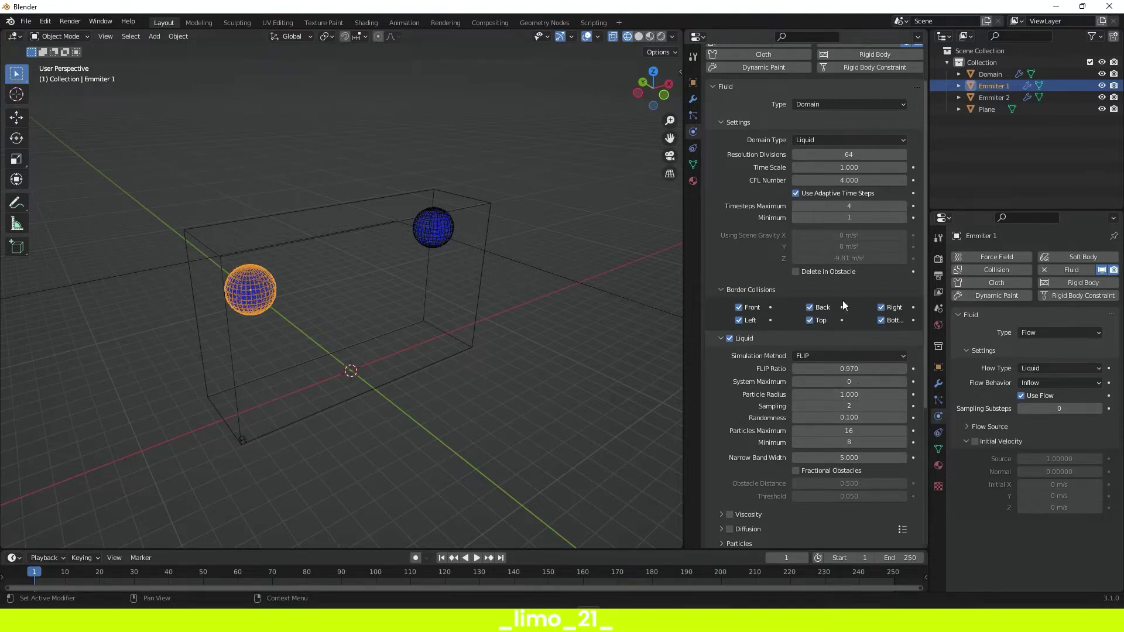
click(795, 155)
click(795, 155)
click(903, 155)
click(904, 154)
click(795, 154)
click(795, 154)
click(903, 155)
click(904, 155)
key(space)
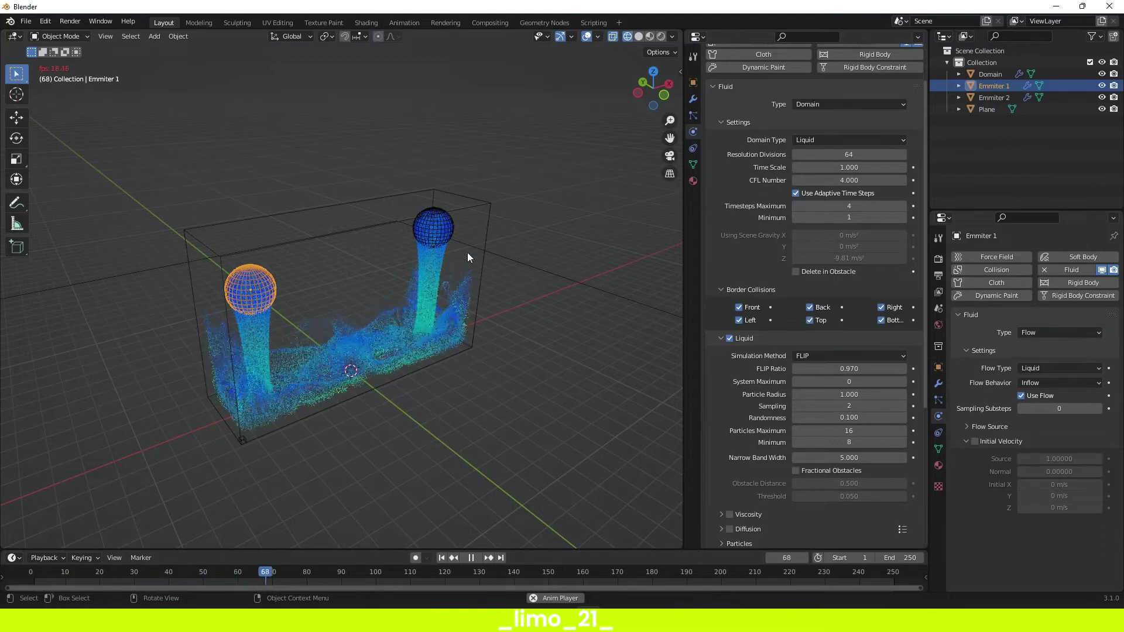
key(space)
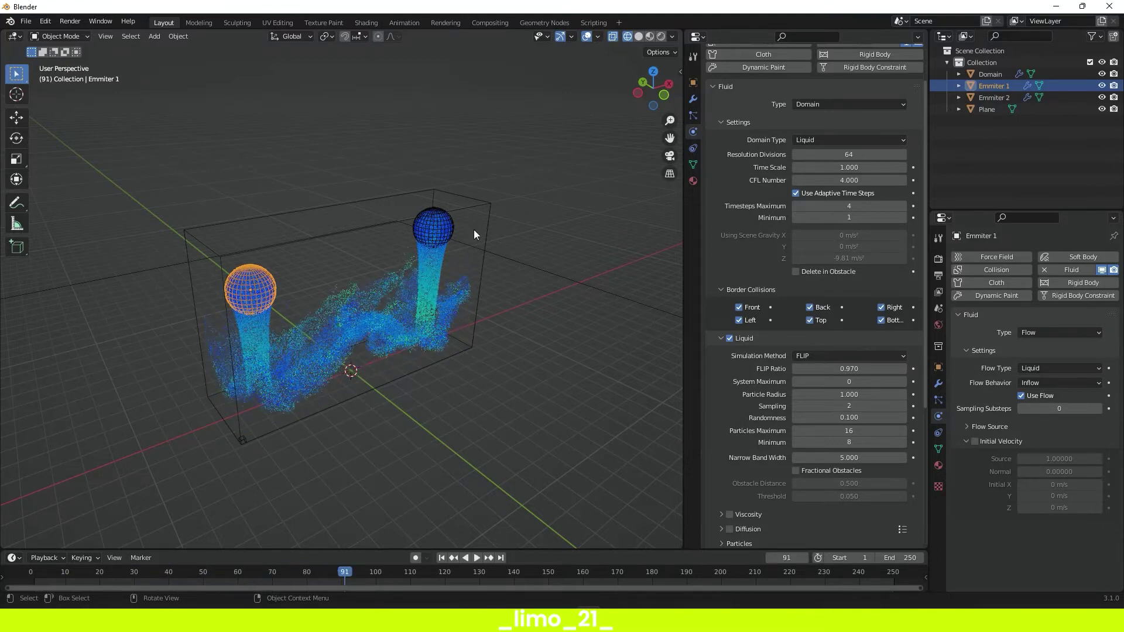
drag(106, 577, 34, 577)
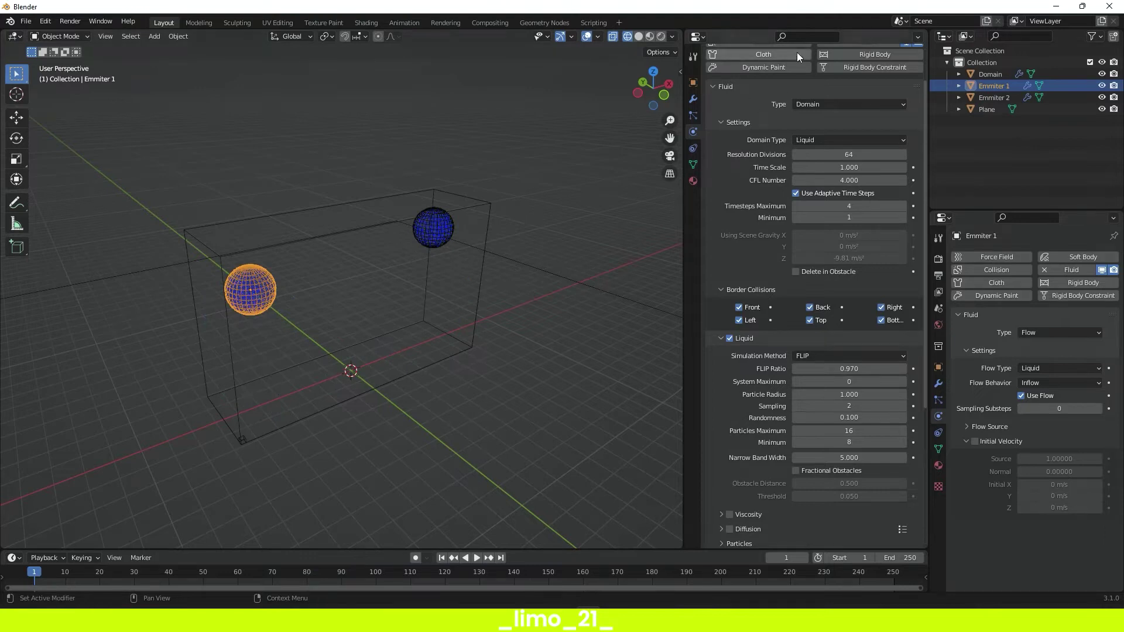
scroll(843, 161, up, 2)
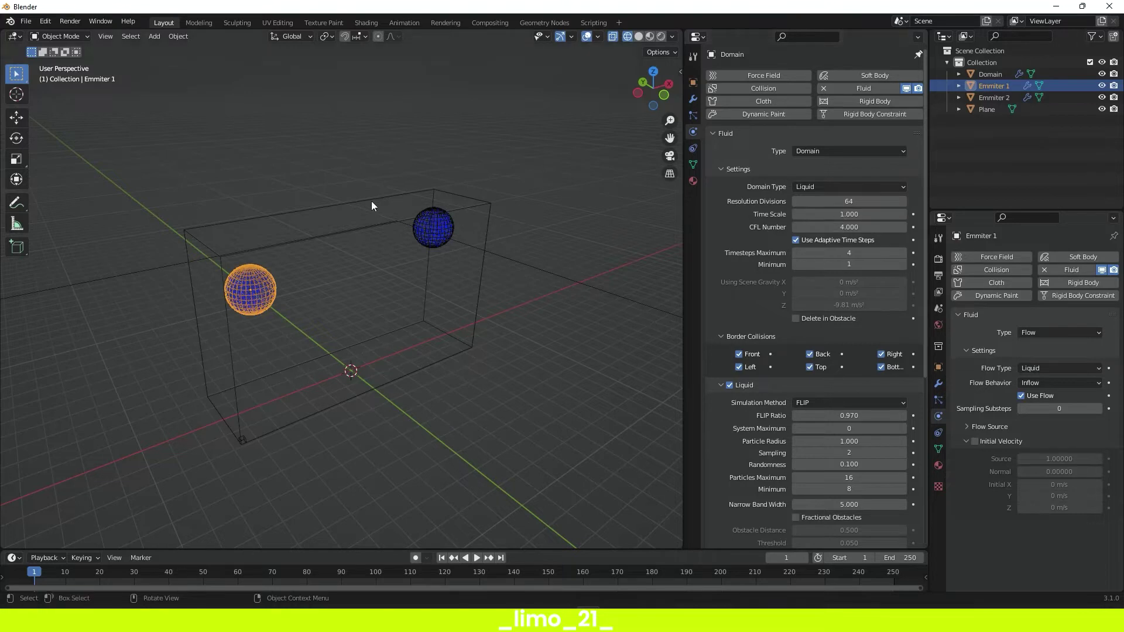
- Play the two-emitter liquid simulation and stop around frame 103
click(488, 205)
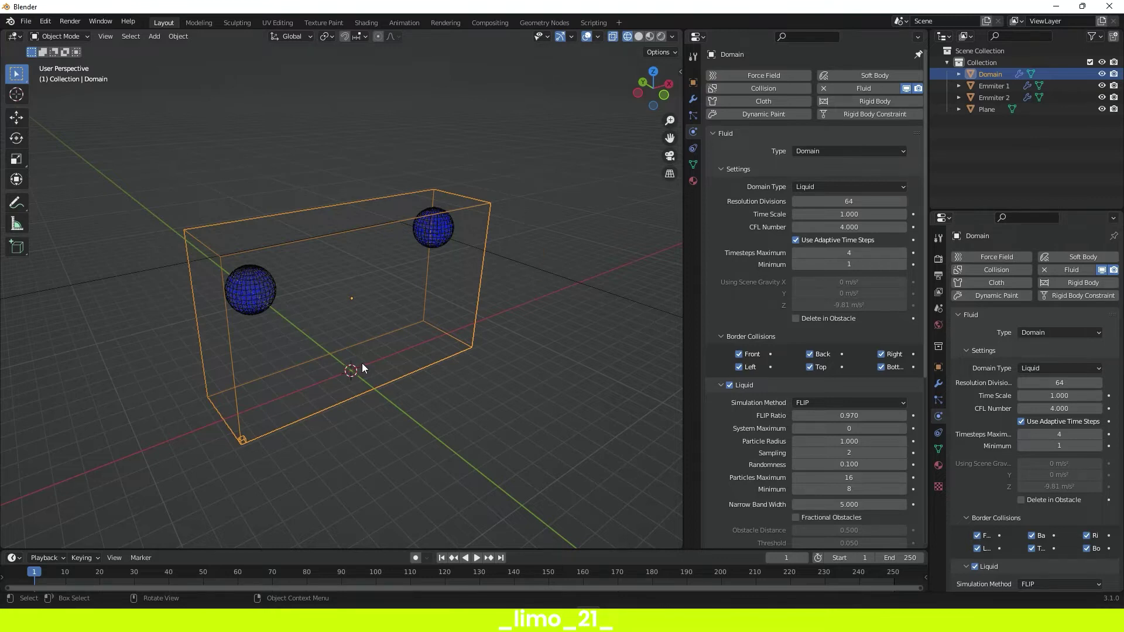
click(430, 234)
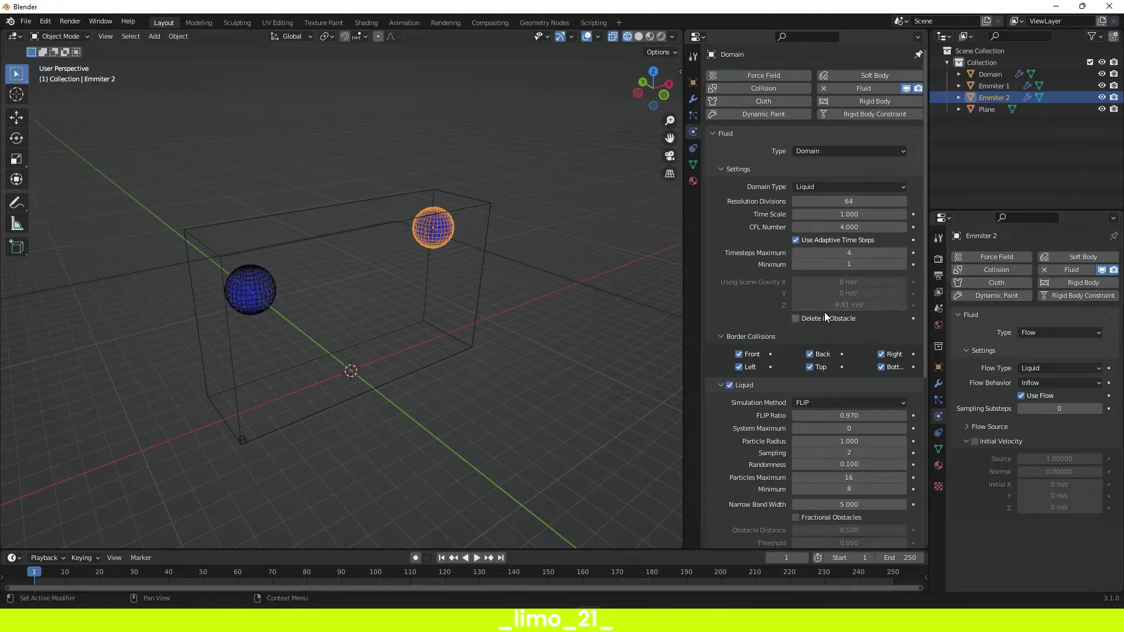
key(space)
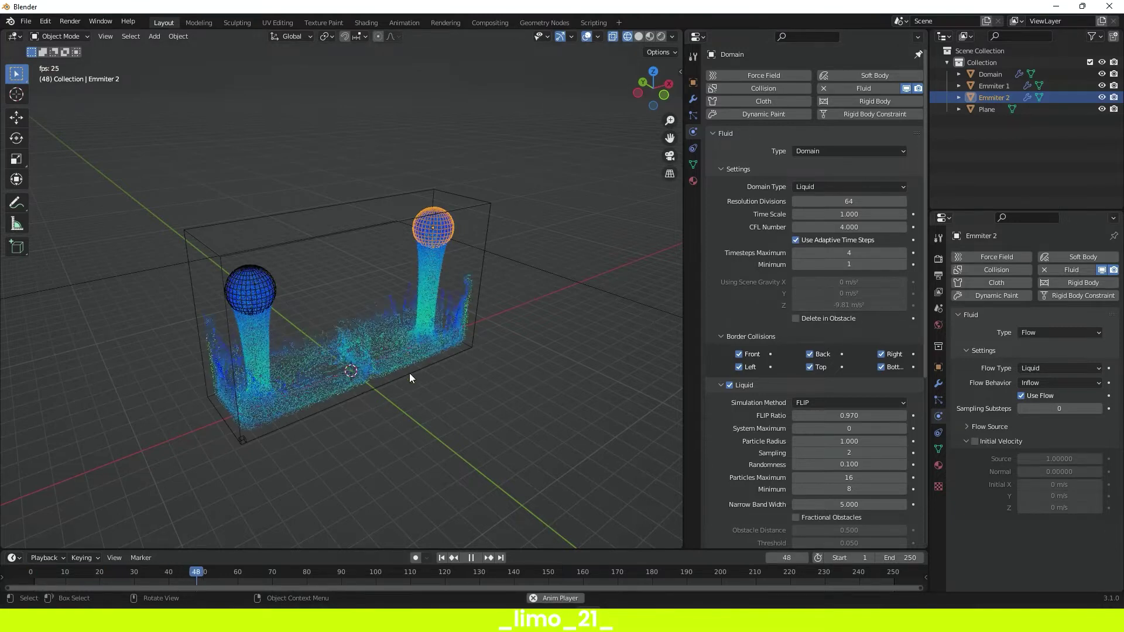
key(space)
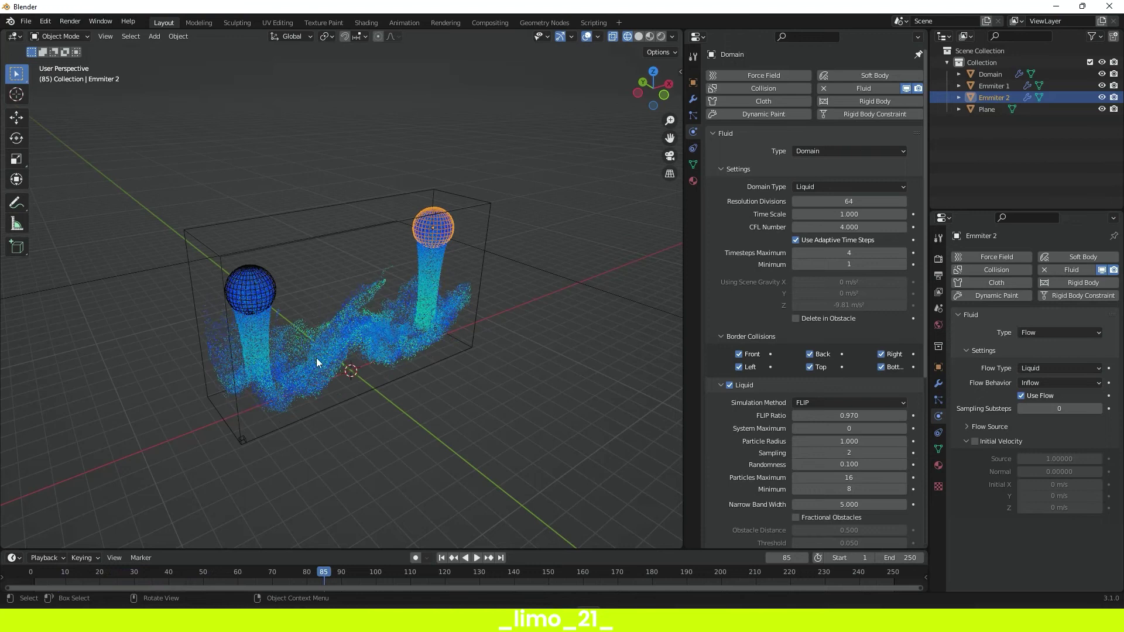
key(Right)
key(Right)
key(Right)
key(Right)
key(Right)
key(Right)
key(Right)
key(Right)
key(Right)
key(Right)
key(Right)
key(Right)
key(Right)
key(Right)
key(Right)
key(Right)
key(Right)
key(Right)
- Orbit, pan and zoom to inspect the fluid from several angles
middle_drag(471, 334, 426, 297)
scroll(428, 340, up, 6)
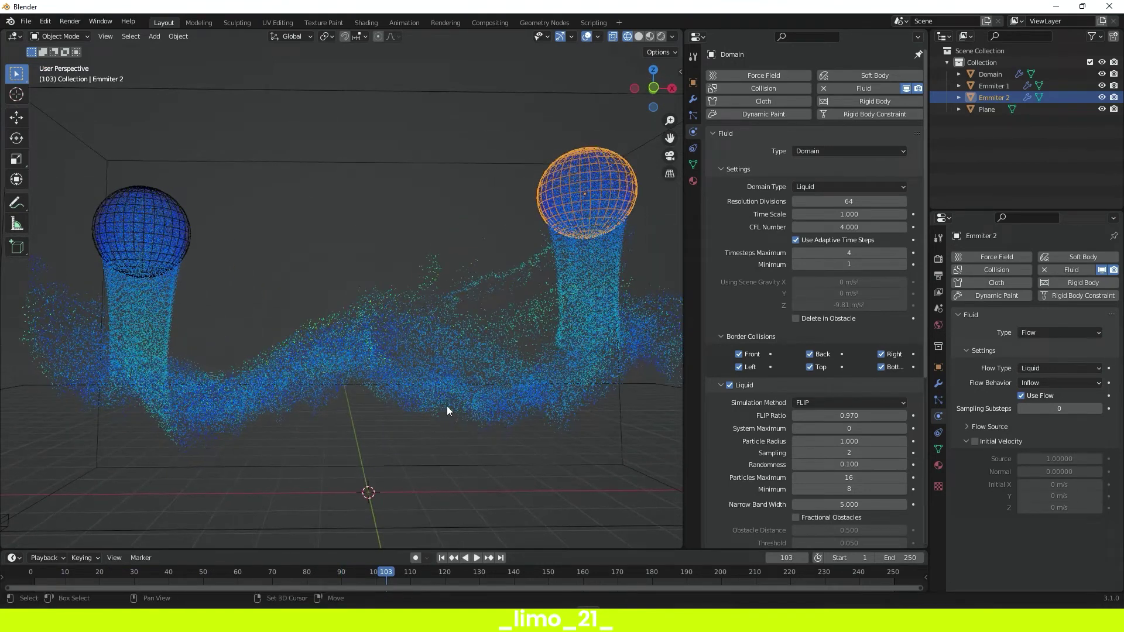
shift+middle_drag(447, 406, 419, 350)
scroll(422, 351, down, 1)
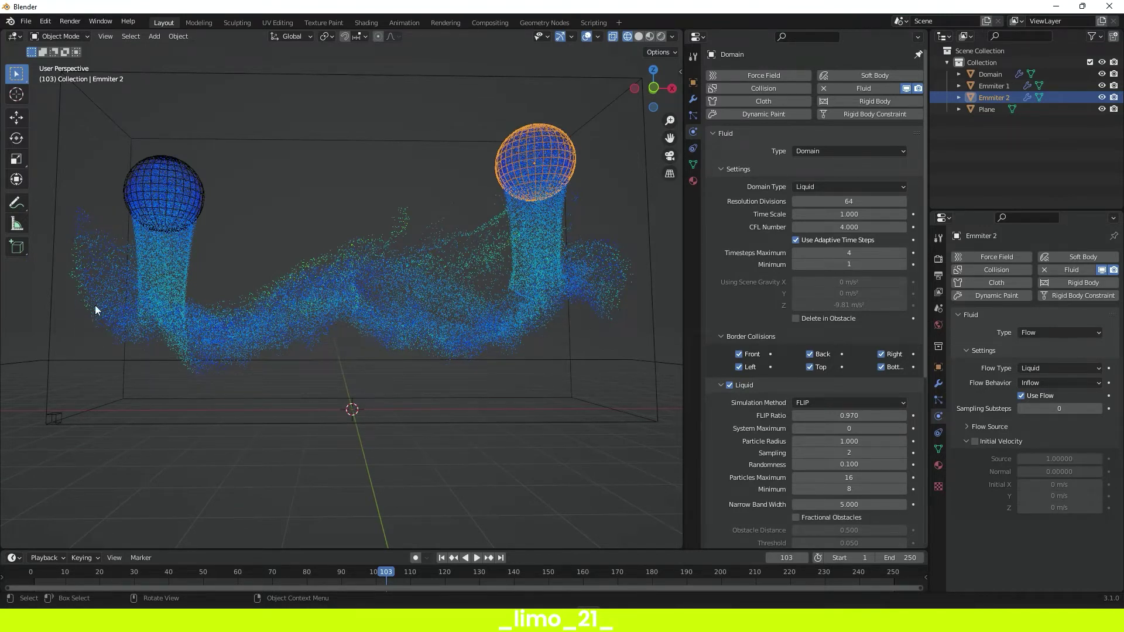
middle_drag(161, 389, 539, 298)
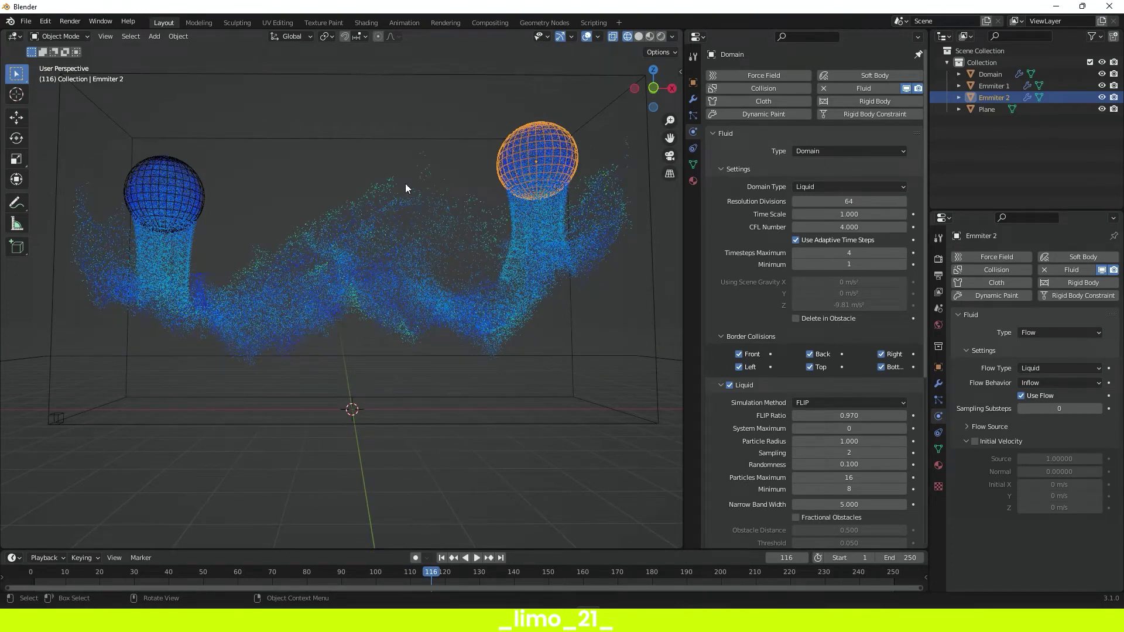
middle_drag(451, 270, 451, 332)
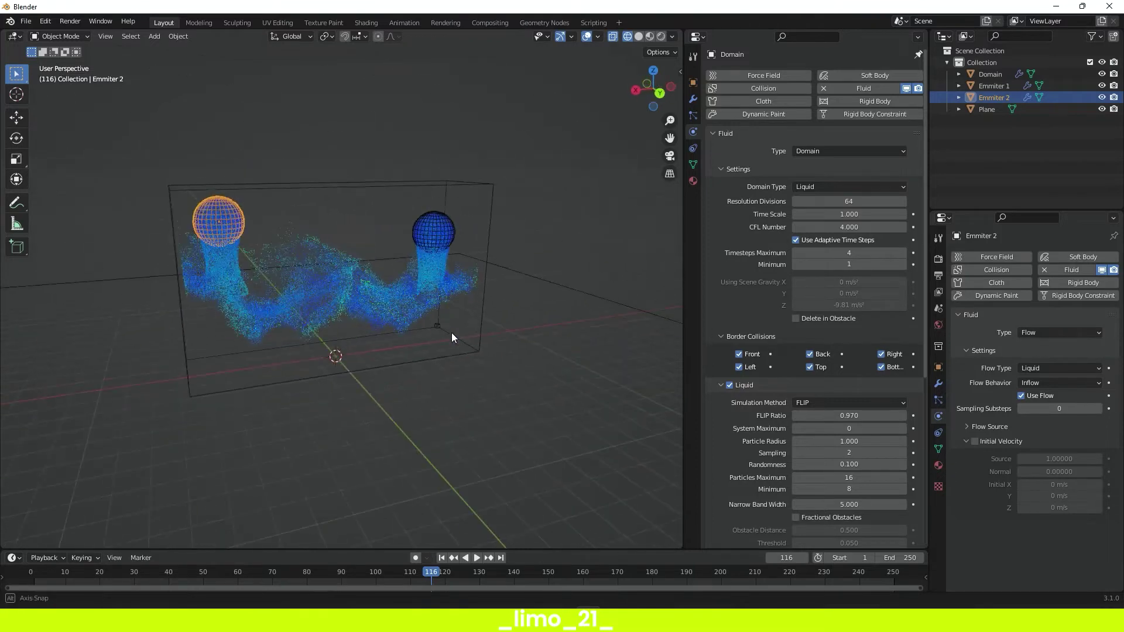
scroll(835, 361, down, 5)
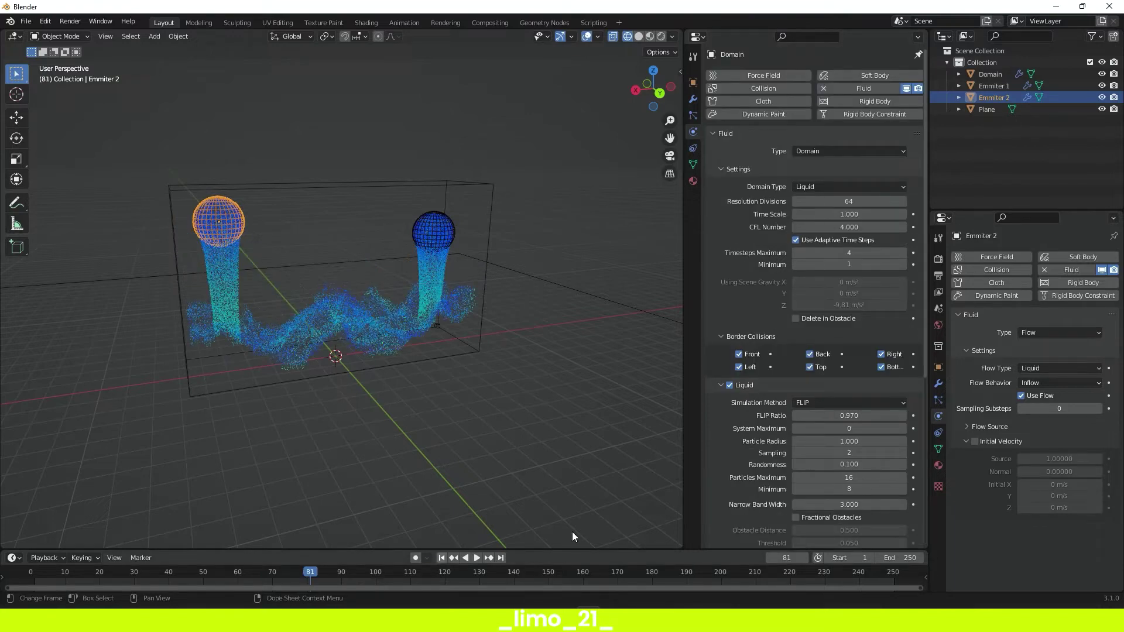
- Set Narrow Band Width to 10 and replay the simulation from frame 1 to 104
click(859, 505)
text(10)
key(Return)
click(441, 557)
key(space)
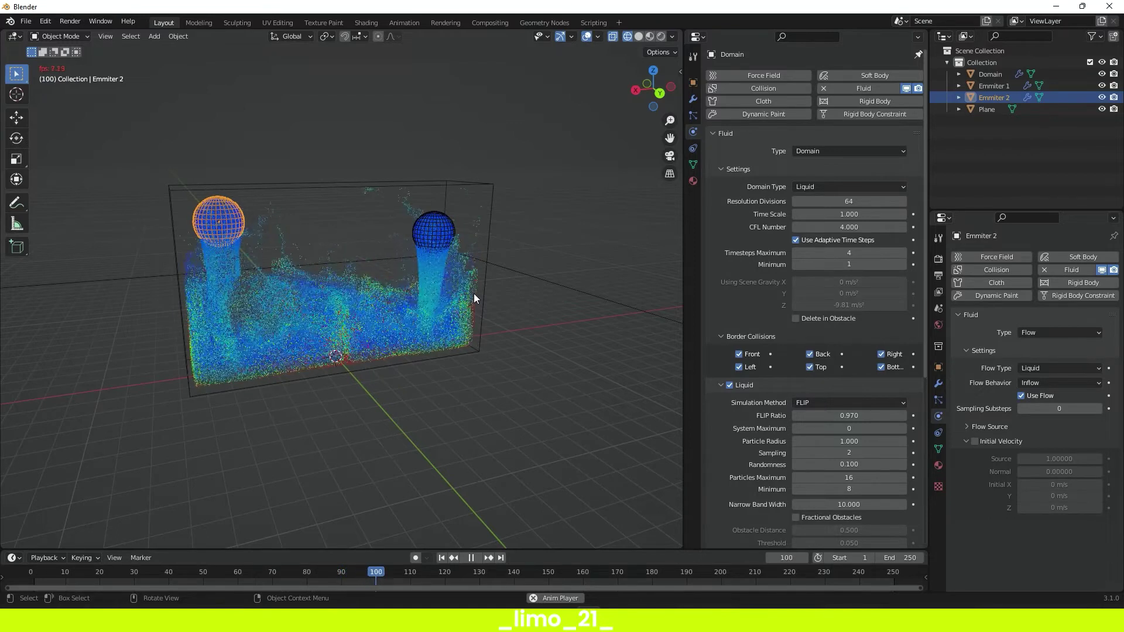
key(space)
- Orbit around the domain to inspect the denser liquid, keeping the second emitter selected
middle_drag(293, 325, 416, 335)
scroll(416, 332, up, 3)
click(610, 178)
click(531, 303)
middle_drag(532, 302, 479, 357)
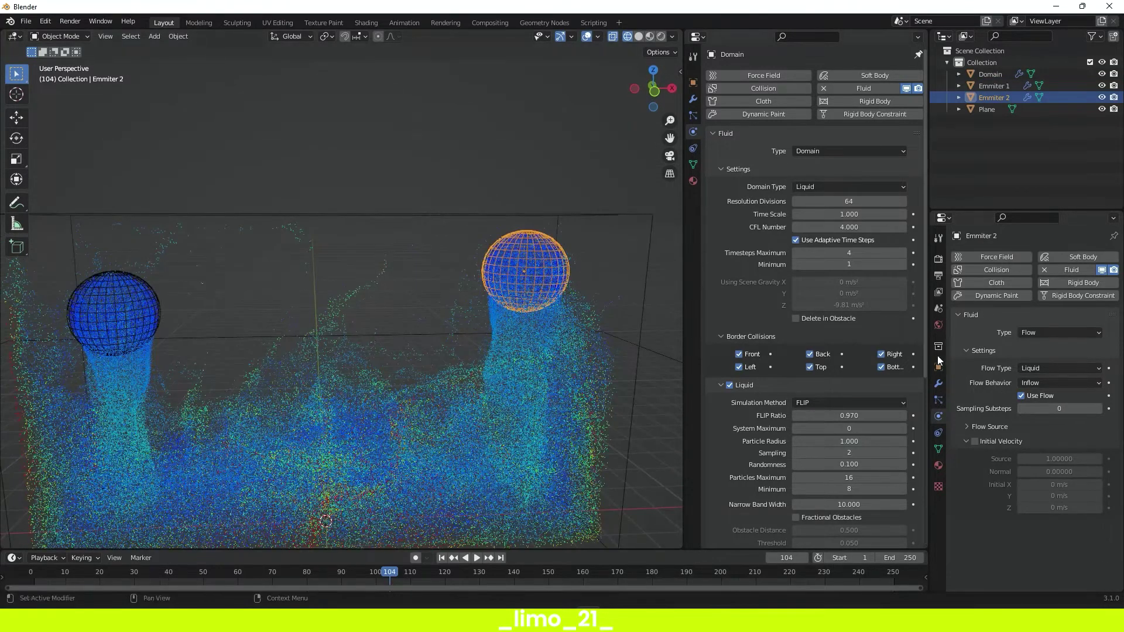
scroll(308, 347, down, 5)
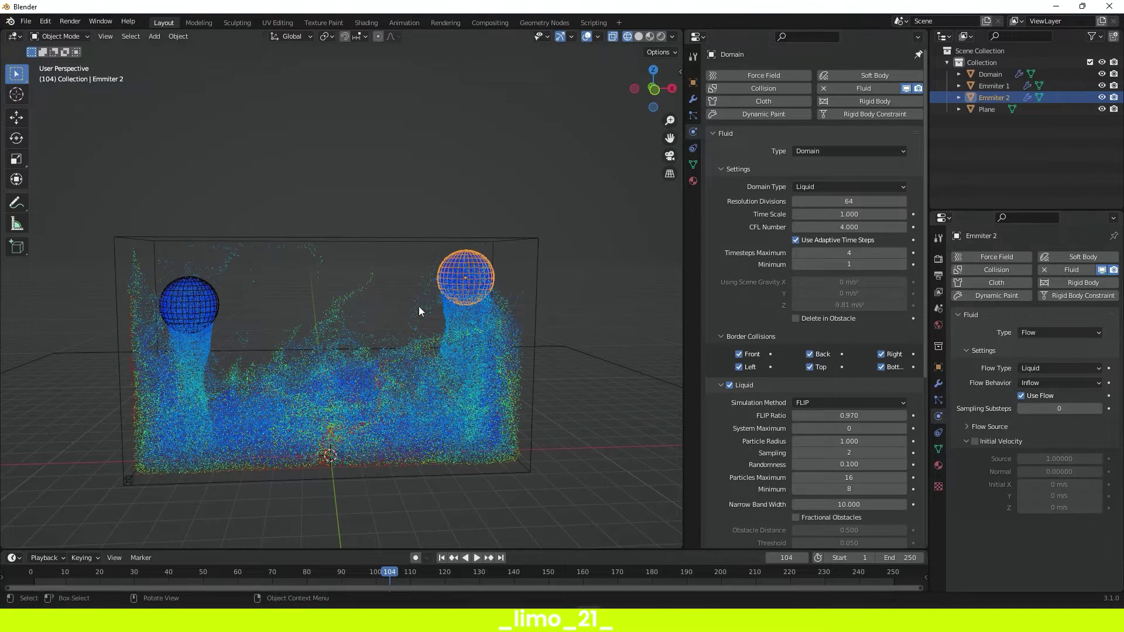
click(459, 282)
click(459, 282)
middle_drag(326, 336, 343, 338)
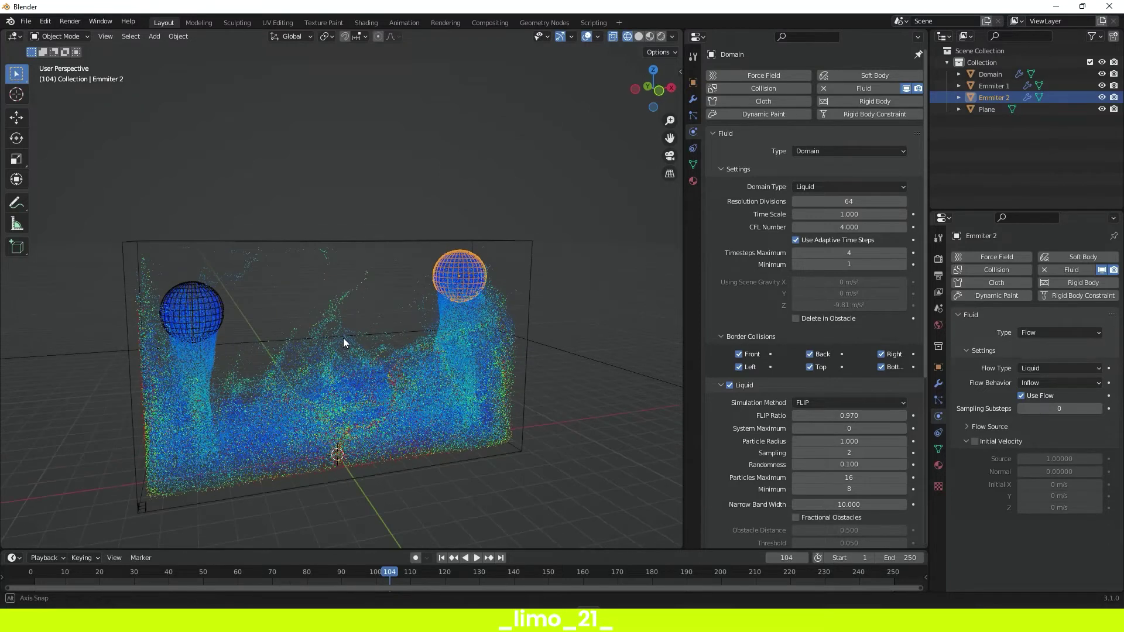
- Enable Initial Velocity on Emmiter 2 and set its Initial X to -3 m/s
click(975, 442)
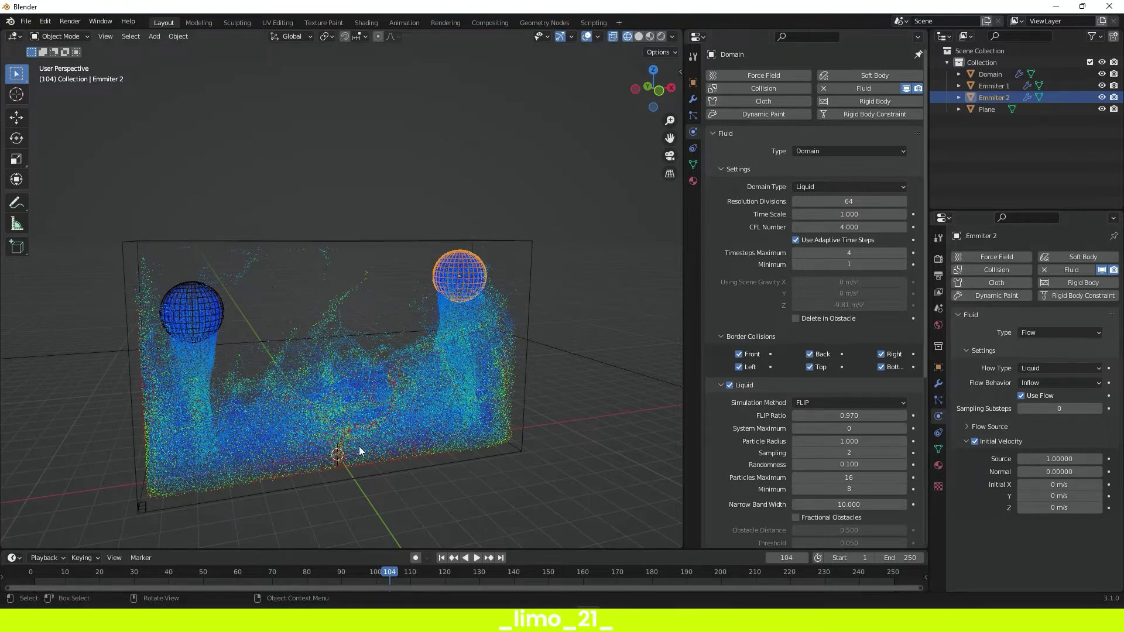
click(443, 557)
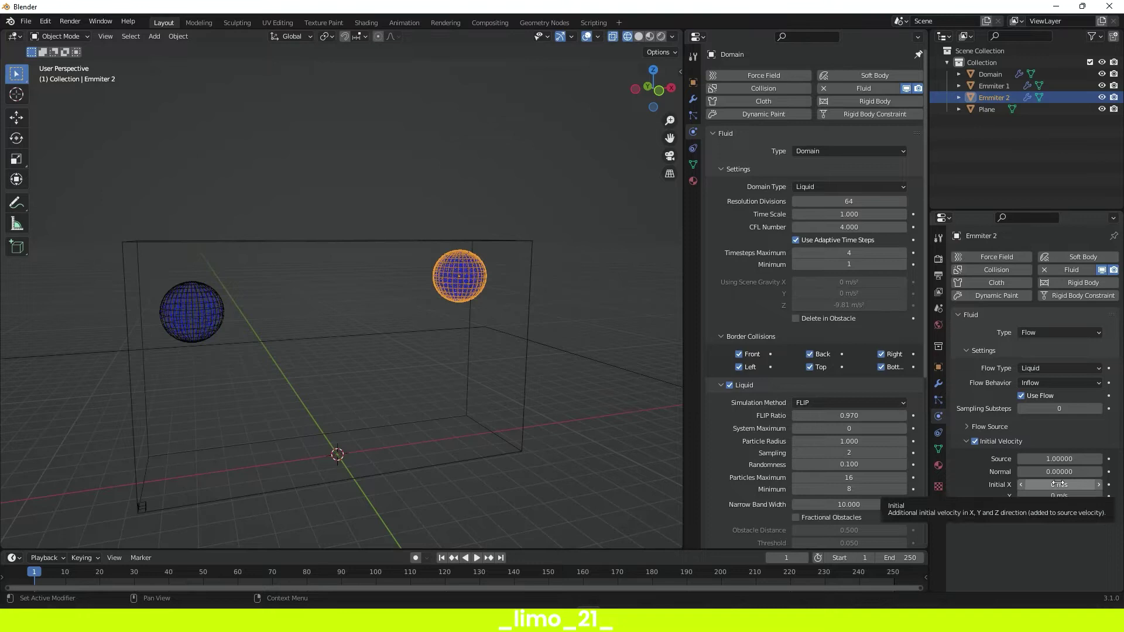
middle_drag(567, 437, 551, 477)
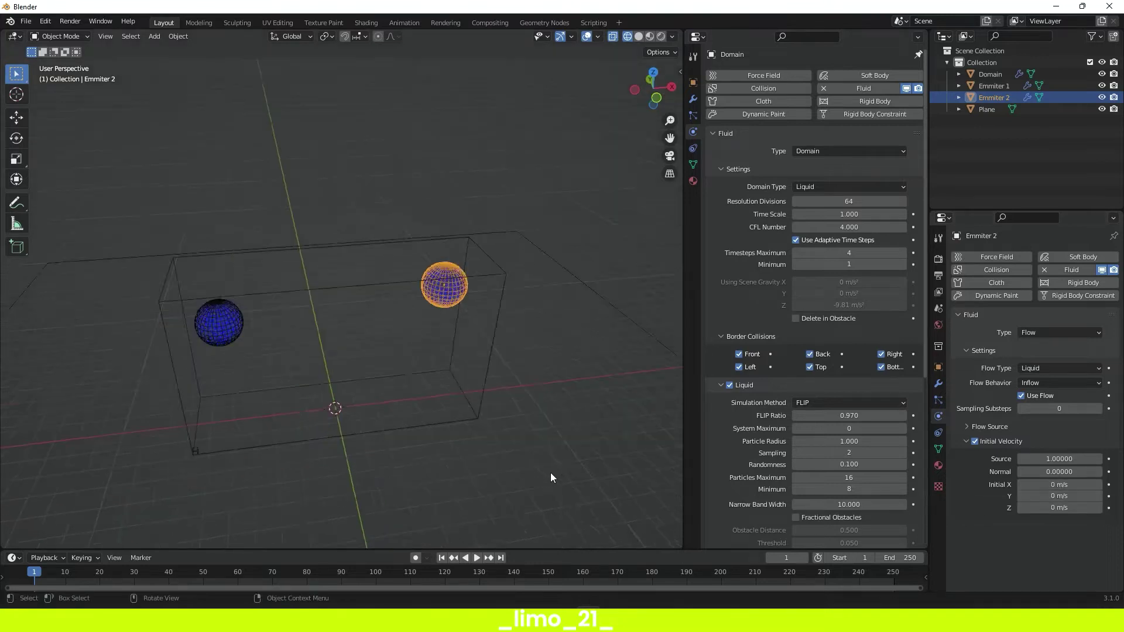
scroll(503, 439, down, 5)
scroll(324, 355, up, 4)
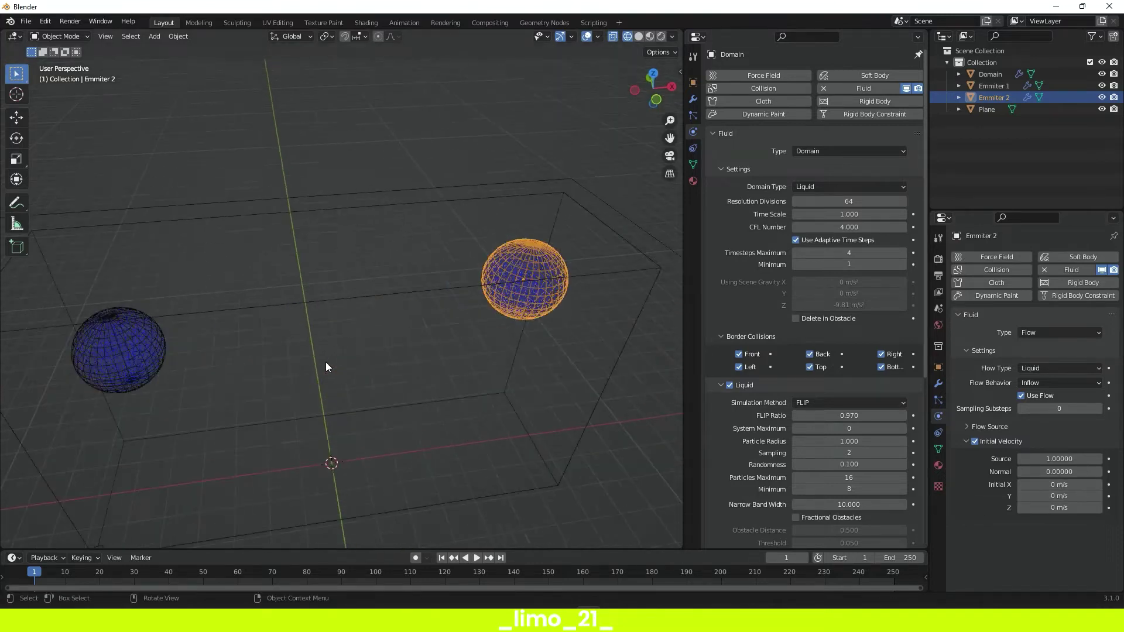
scroll(388, 374, down, 3)
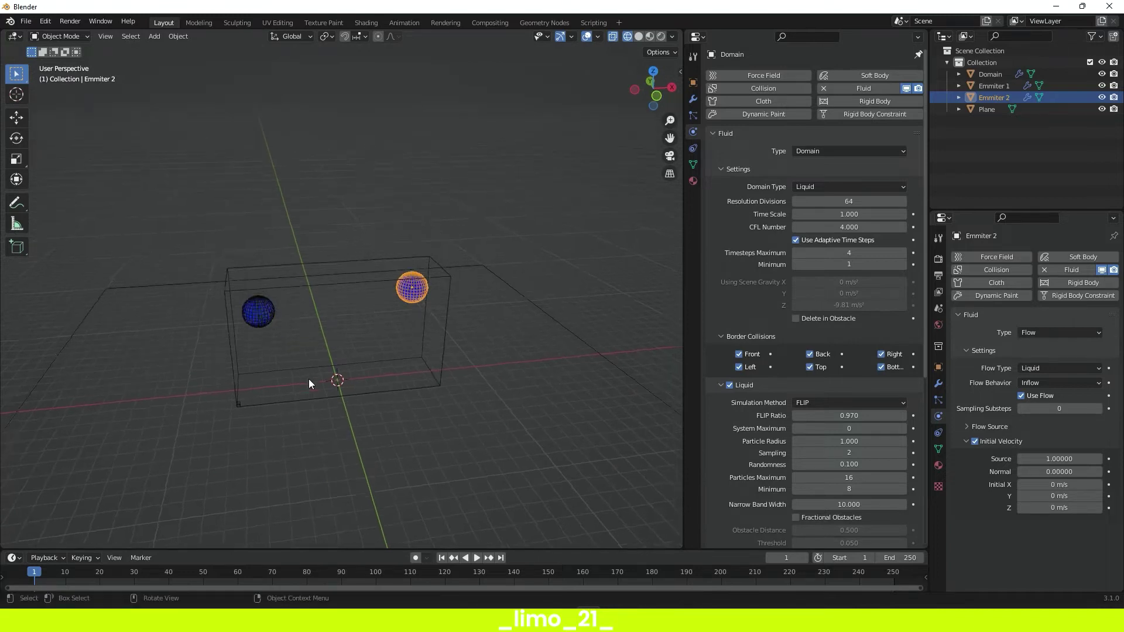
scroll(409, 443, up, 3)
middle_drag(340, 432, 367, 416)
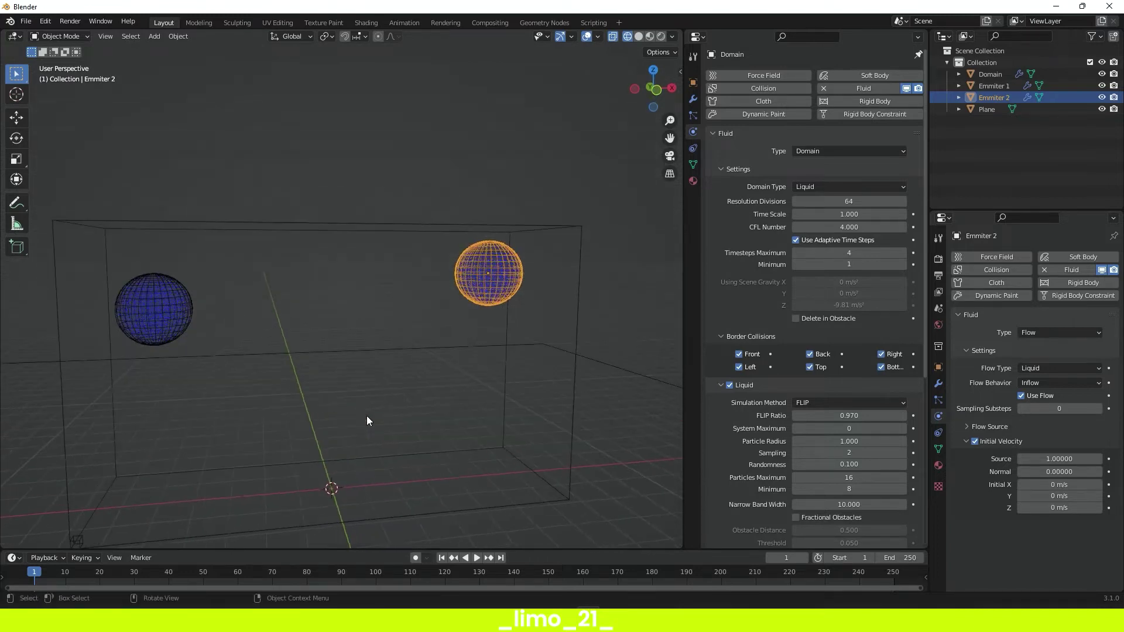
click(1064, 484)
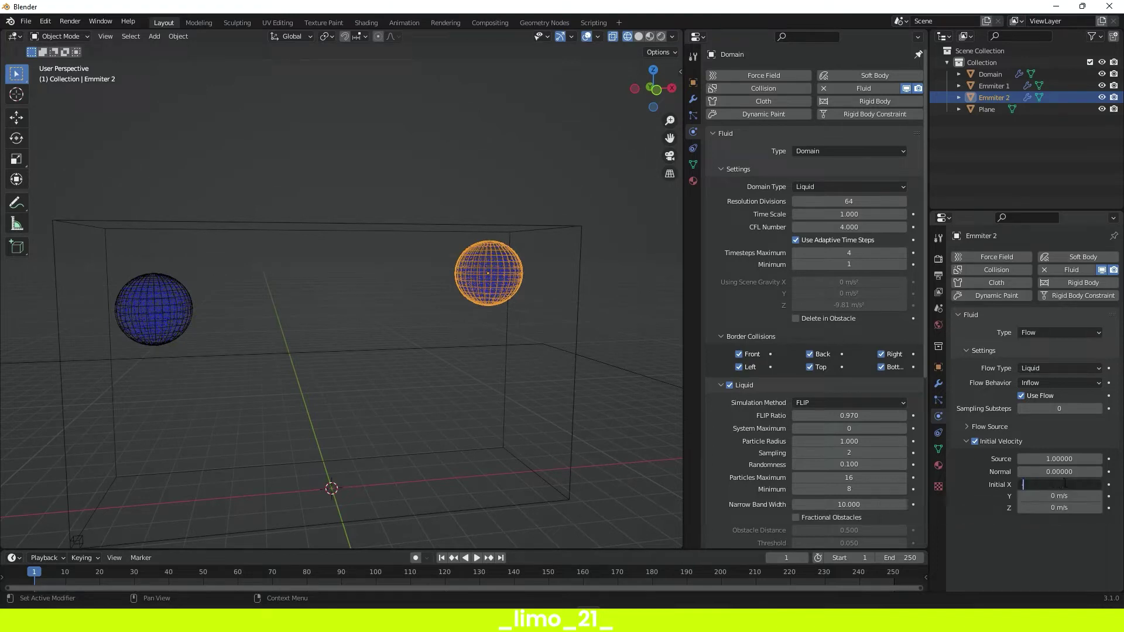
key(Return)
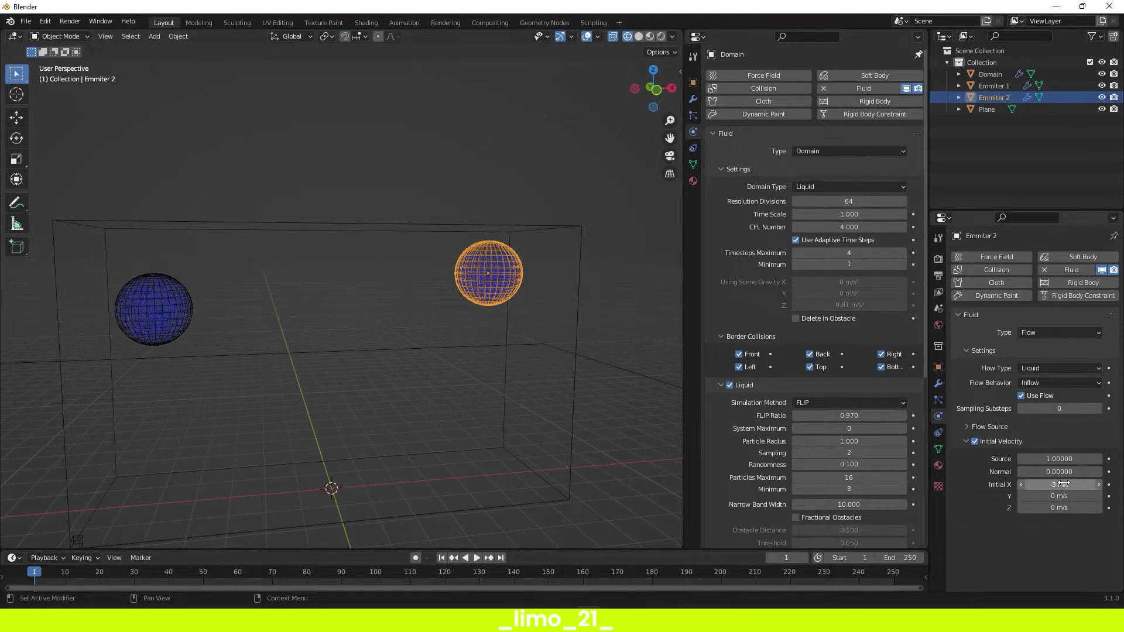
- Lower Resolution Divisions to 62 and replay the simulation to frame 85
click(797, 201)
click(796, 202)
key(space)
key(space)
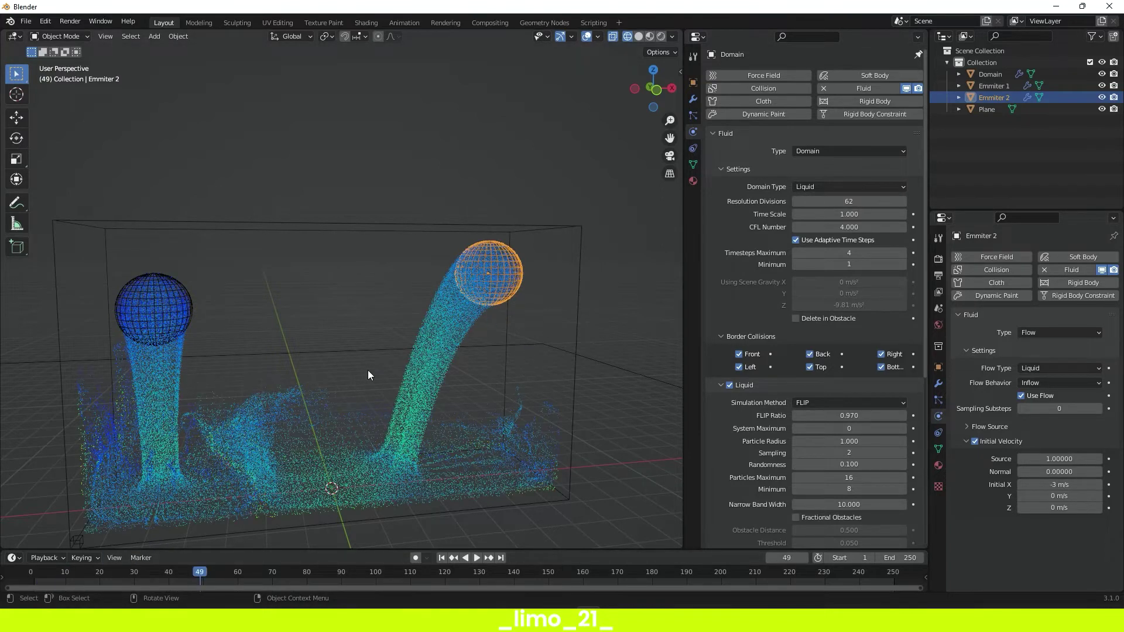
key(space)
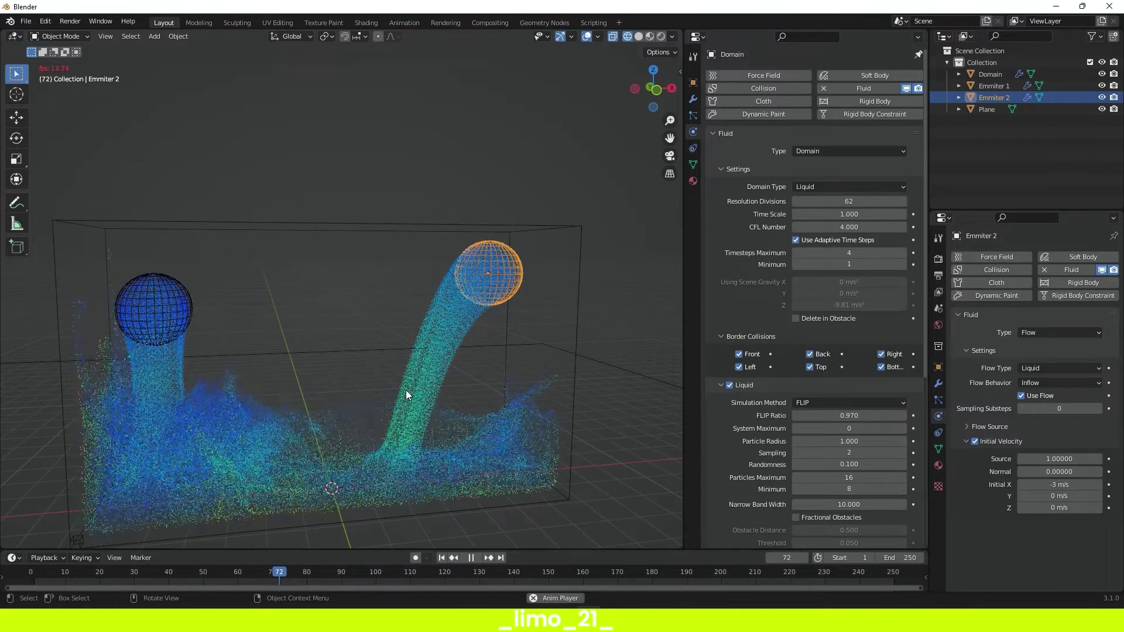
key(space)
click(152, 320)
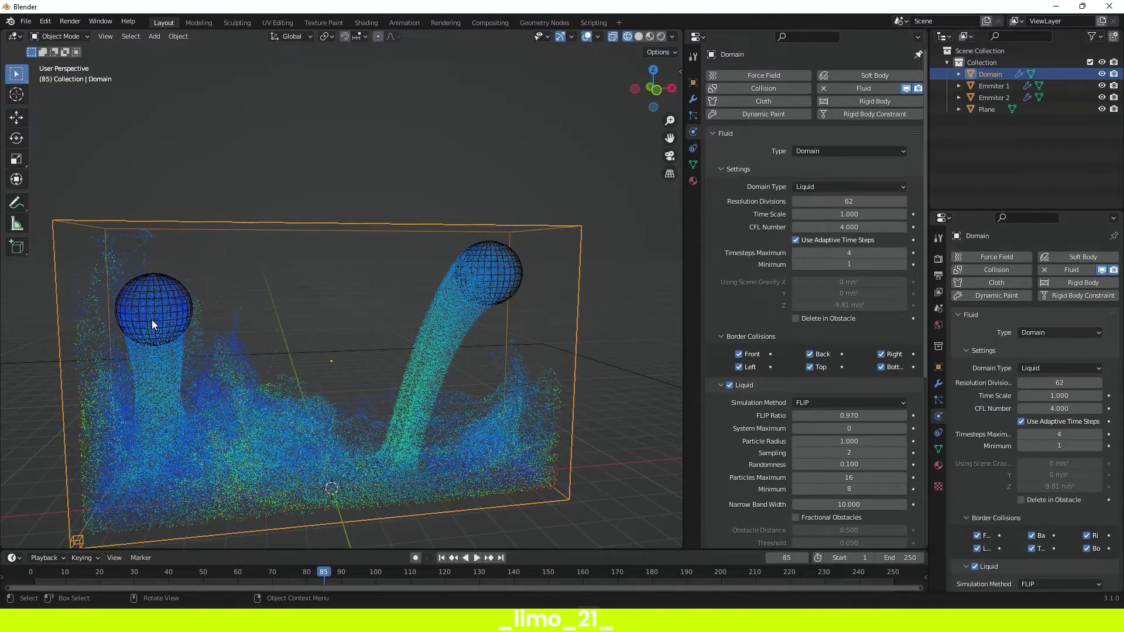
- Select Emmiter 1 and enable its Initial Velocity
click(173, 311)
click(975, 442)
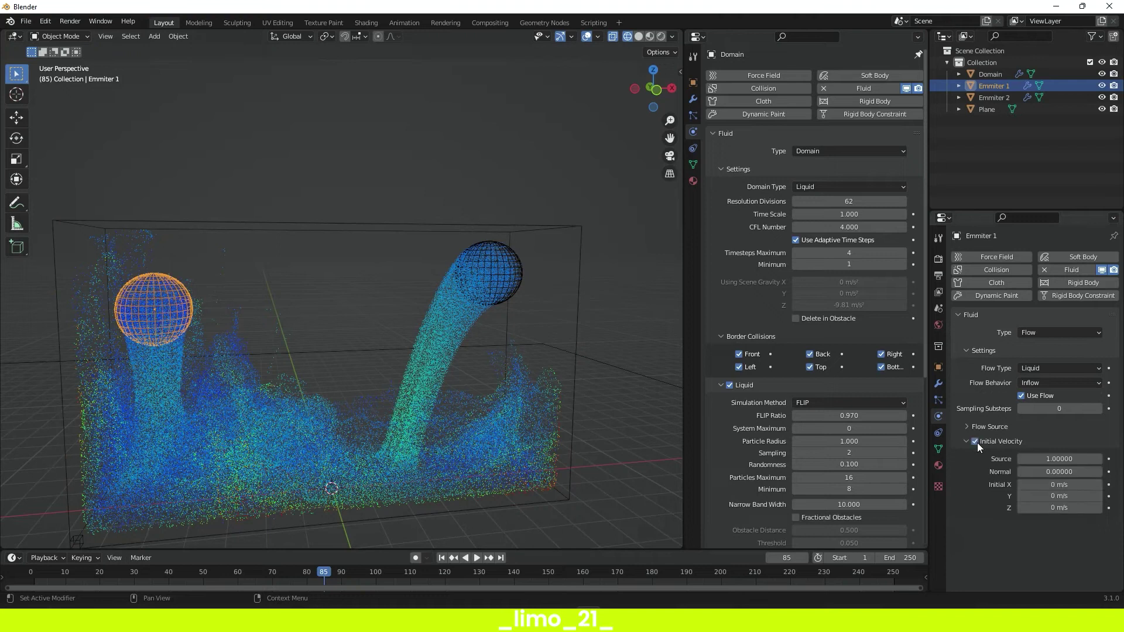
click(1063, 485)
- Restore Resolution Divisions to 64, preview, then set Emmiter 1's Initial X to -5 m/s
click(443, 558)
click(902, 202)
click(902, 202)
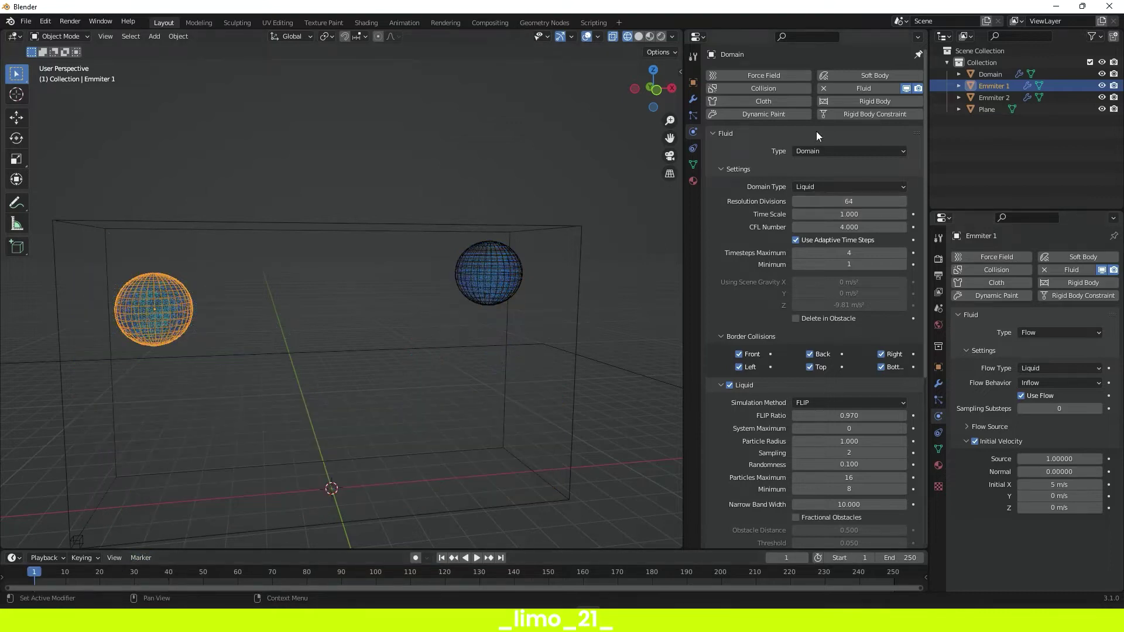
key(space)
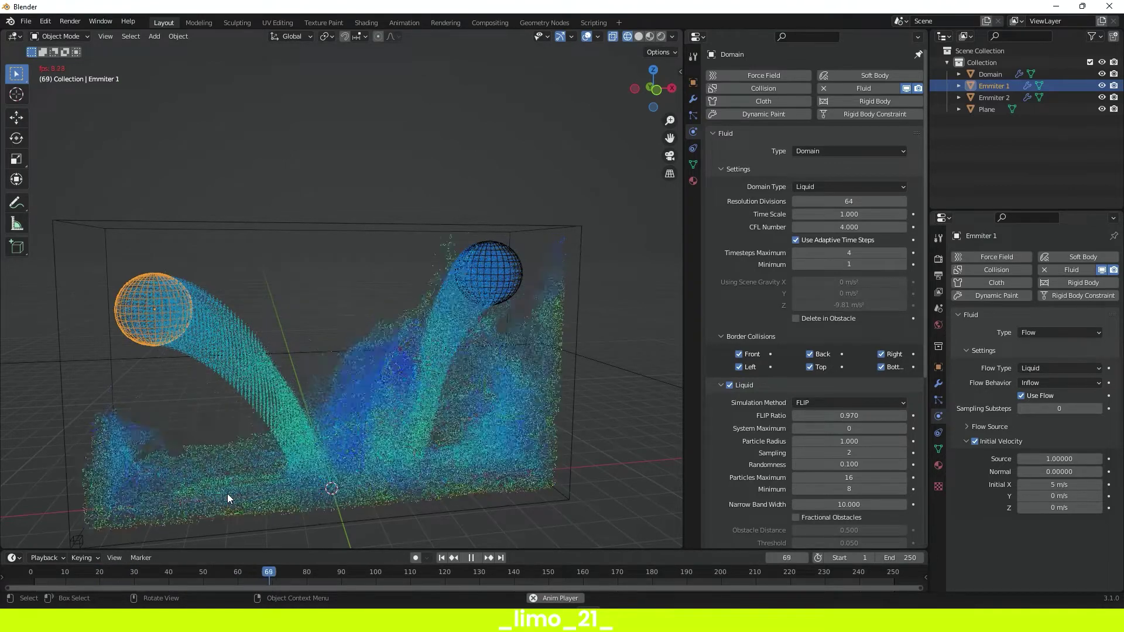
key(Escape)
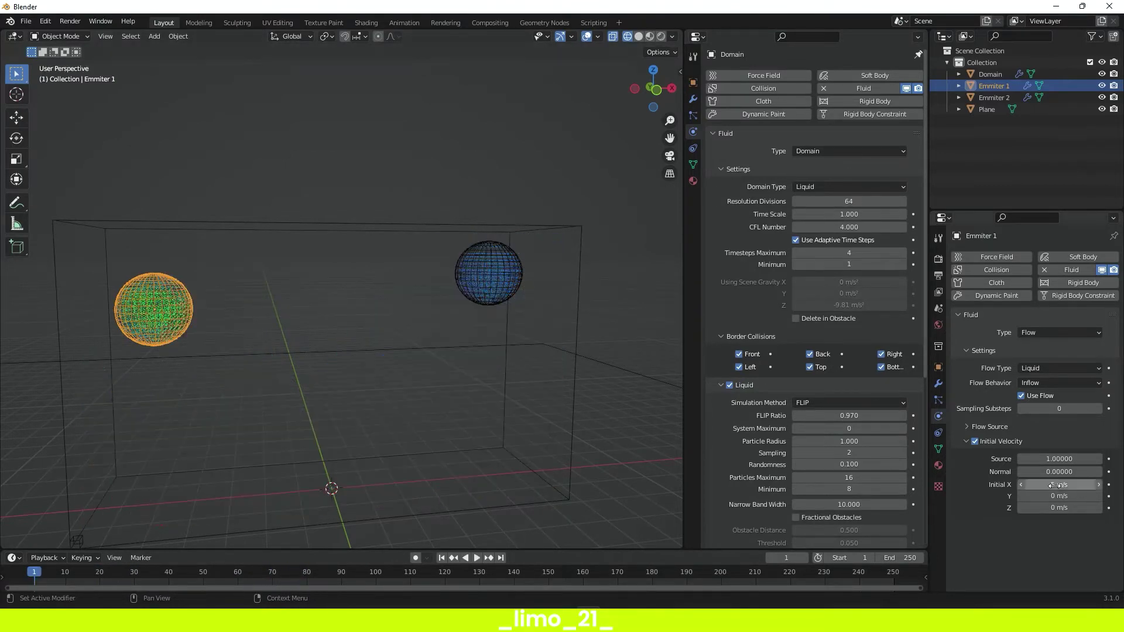
drag(1057, 485, 1059, 485)
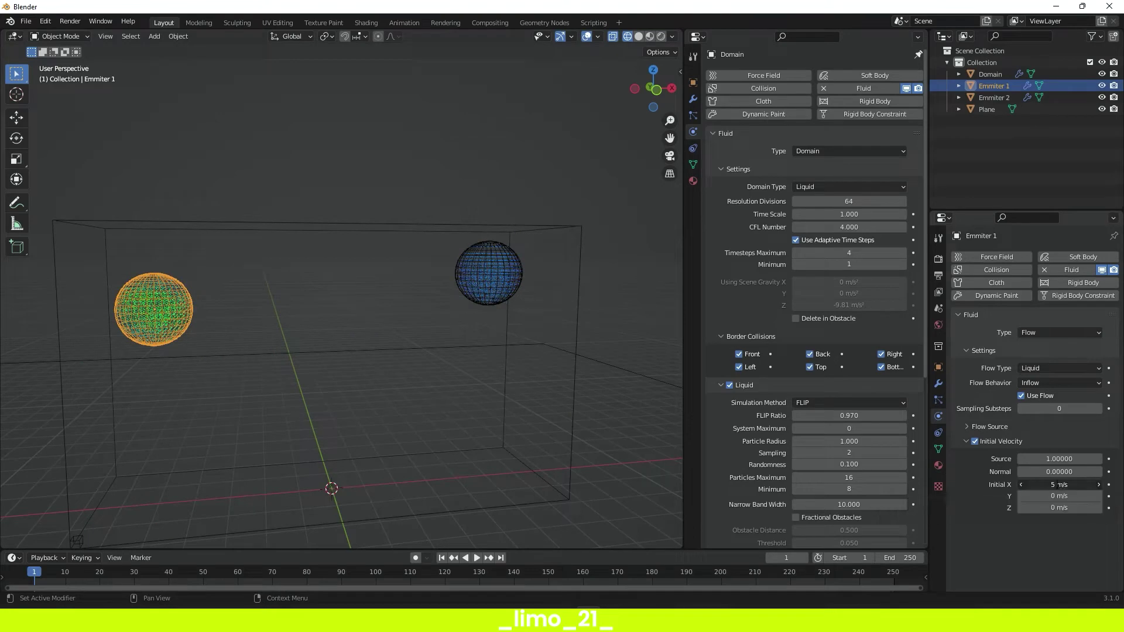
key(Return)
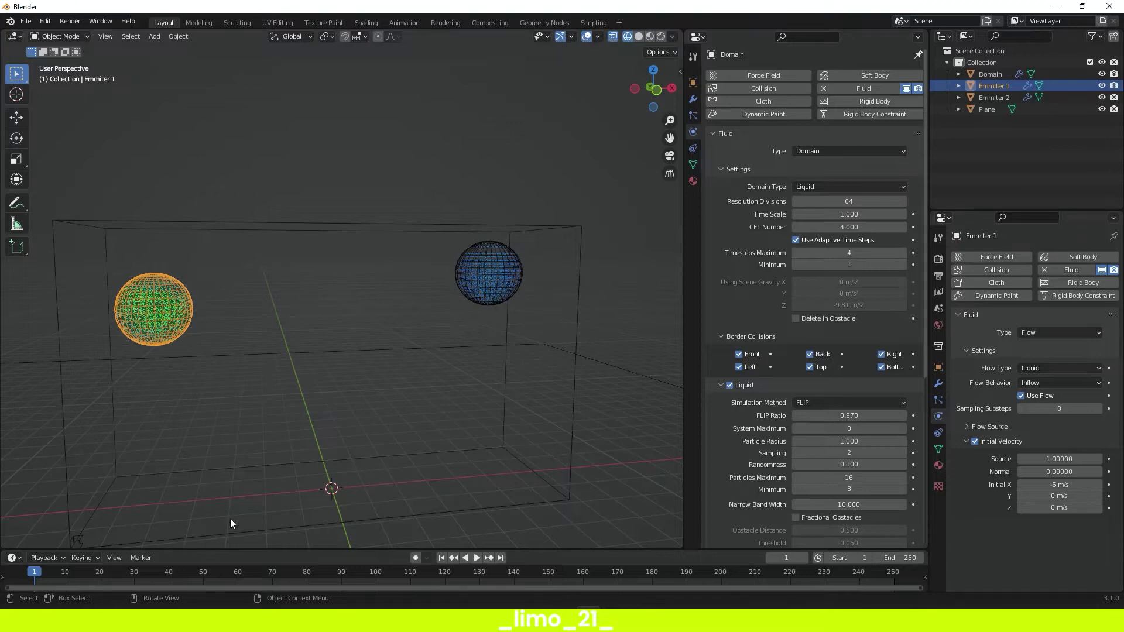
- Play the simulation with the reversed emitter, orbit to inspect both streams, and scrub to frame 70
click(902, 202)
click(902, 202)
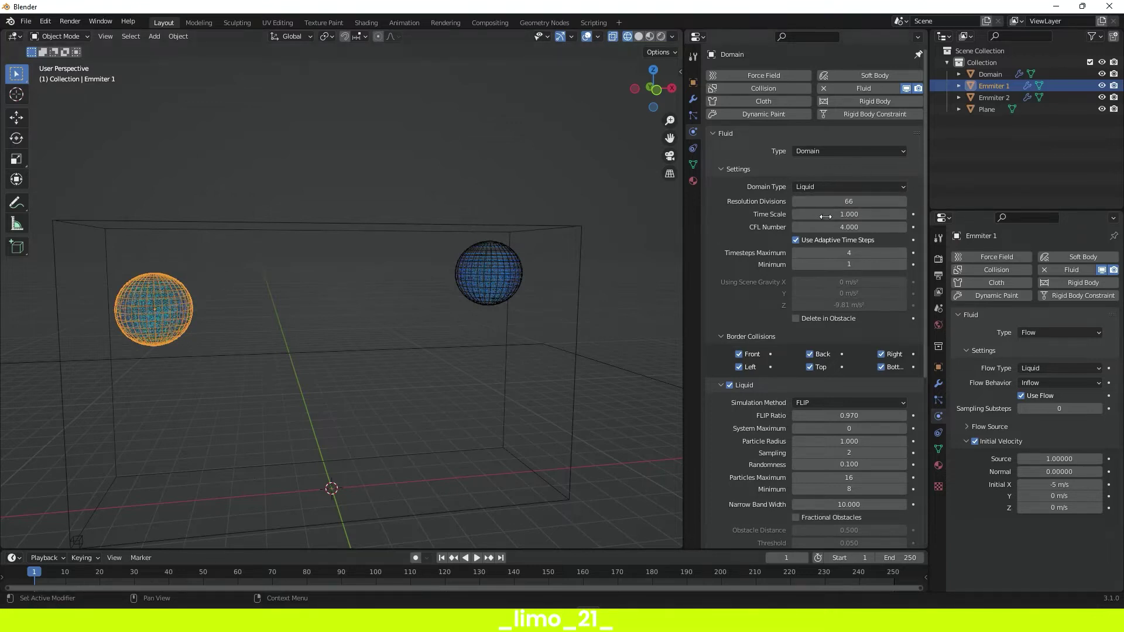
key(space)
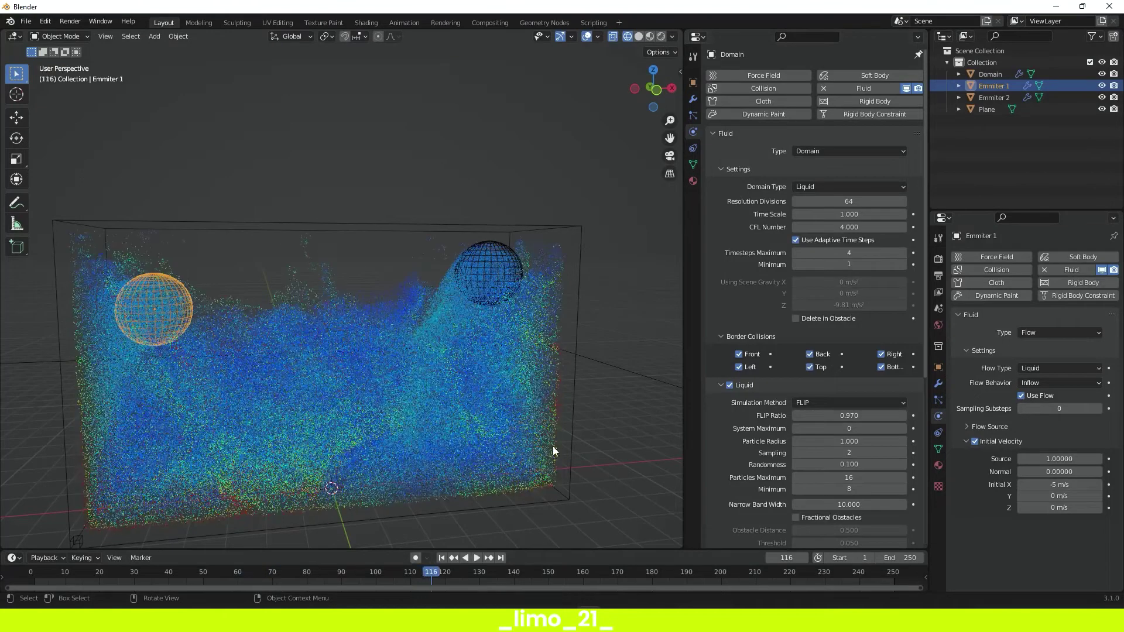
middle_drag(312, 388, 292, 289)
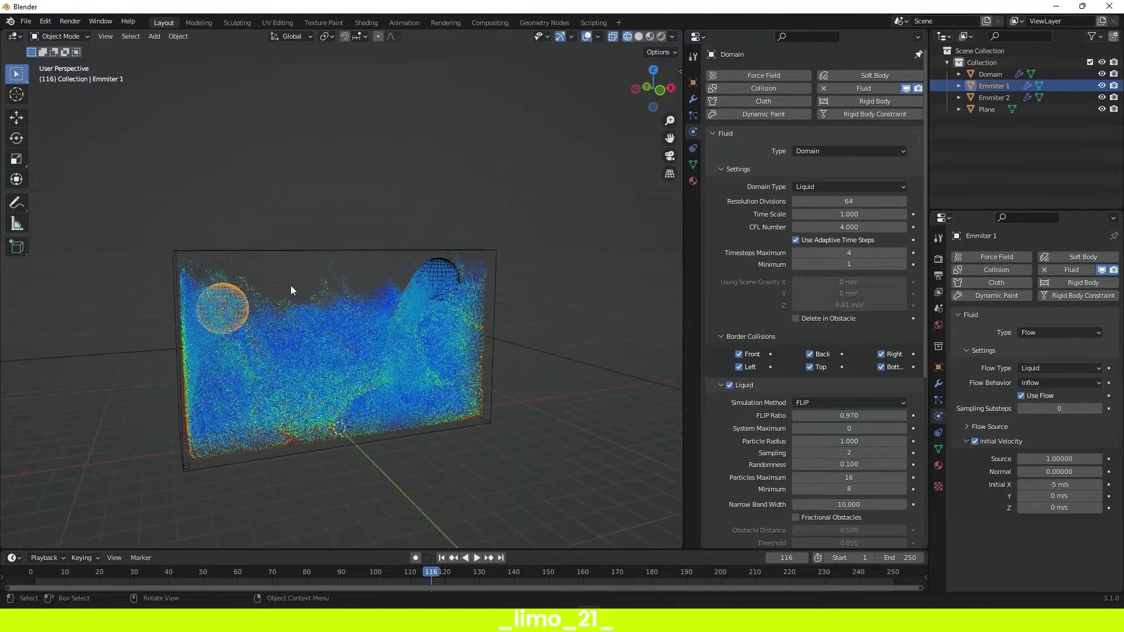
middle_drag(330, 374, 408, 341)
scroll(408, 341, up, 4)
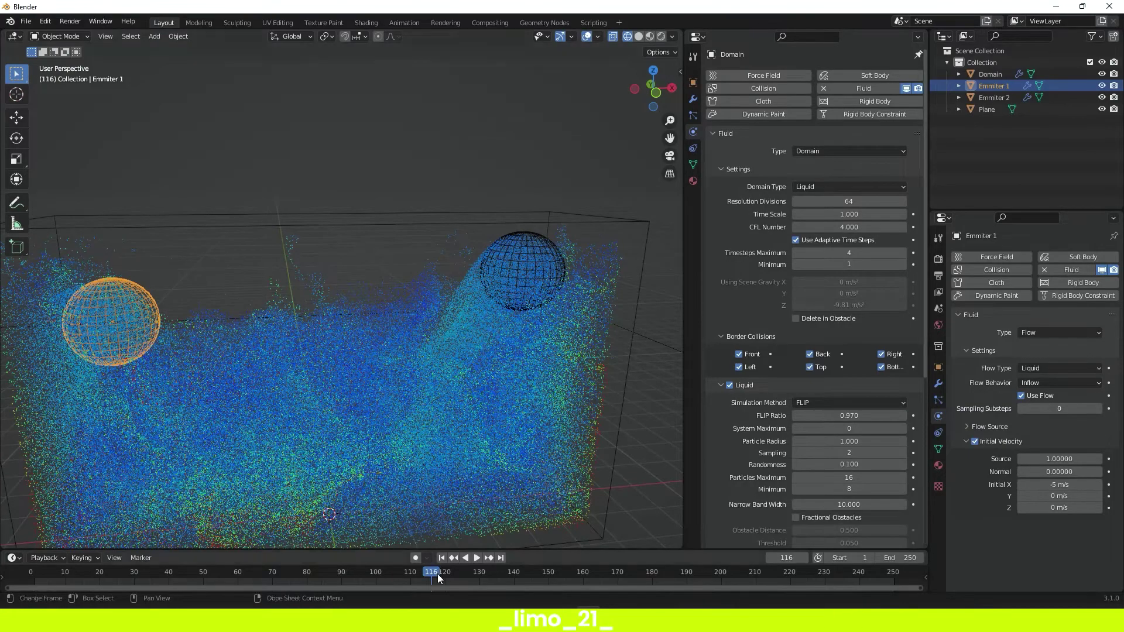
drag(423, 571, 273, 581)
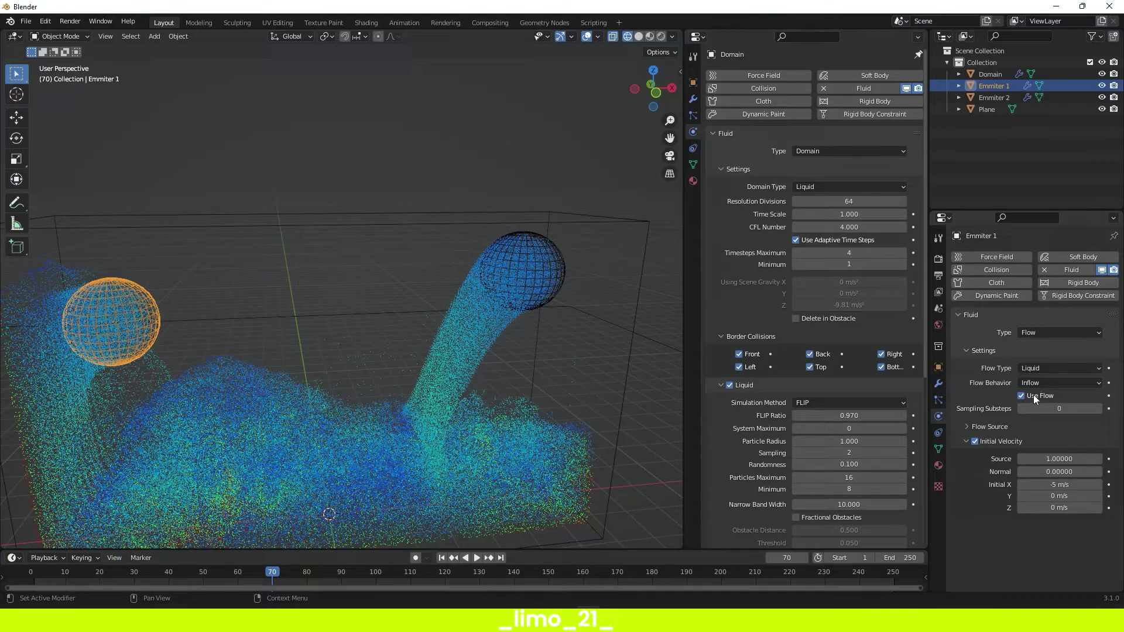
- Keyframe Use Flow on Emmiter 1 and Emmiter 2 at frames 70 and 71, then replay from the start
key(i)
key(space)
key(space)
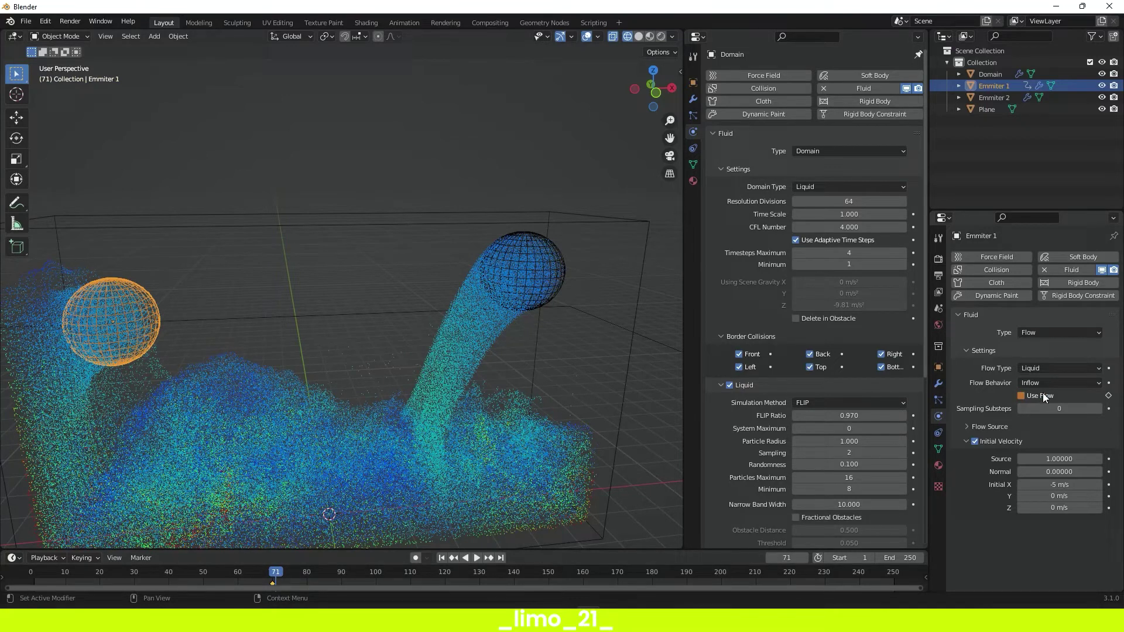
key(Left)
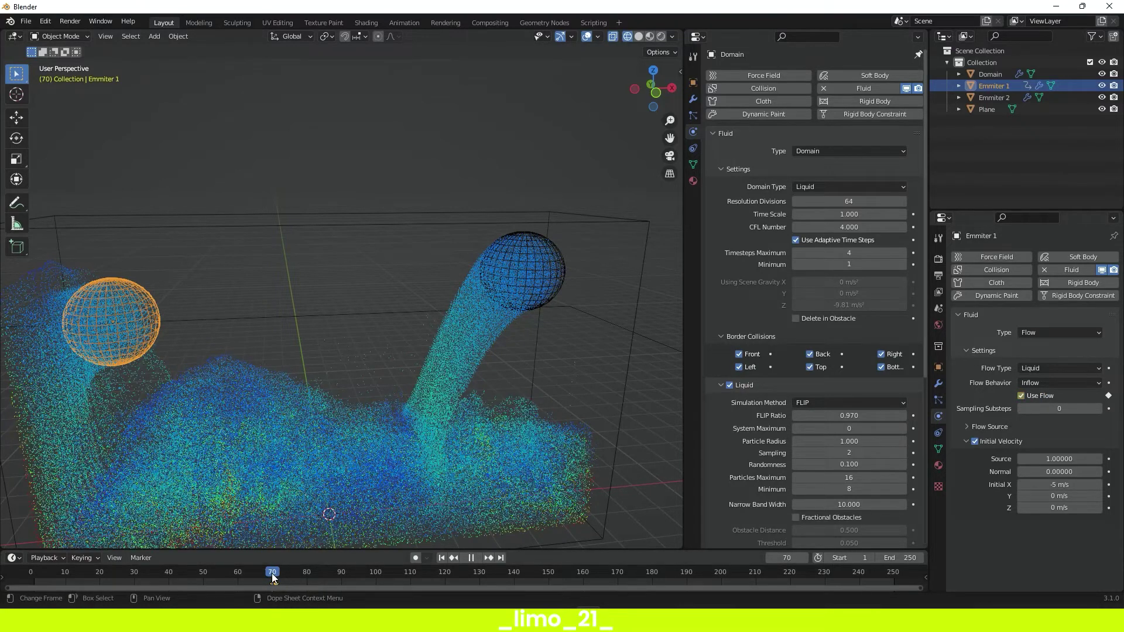
click(534, 275)
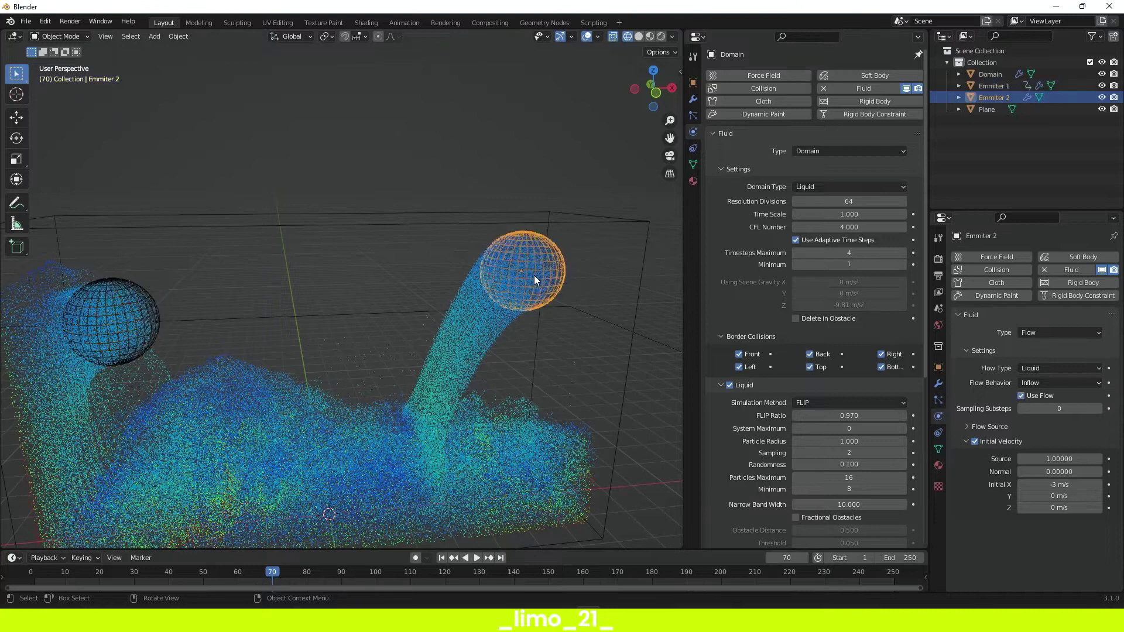
key(i)
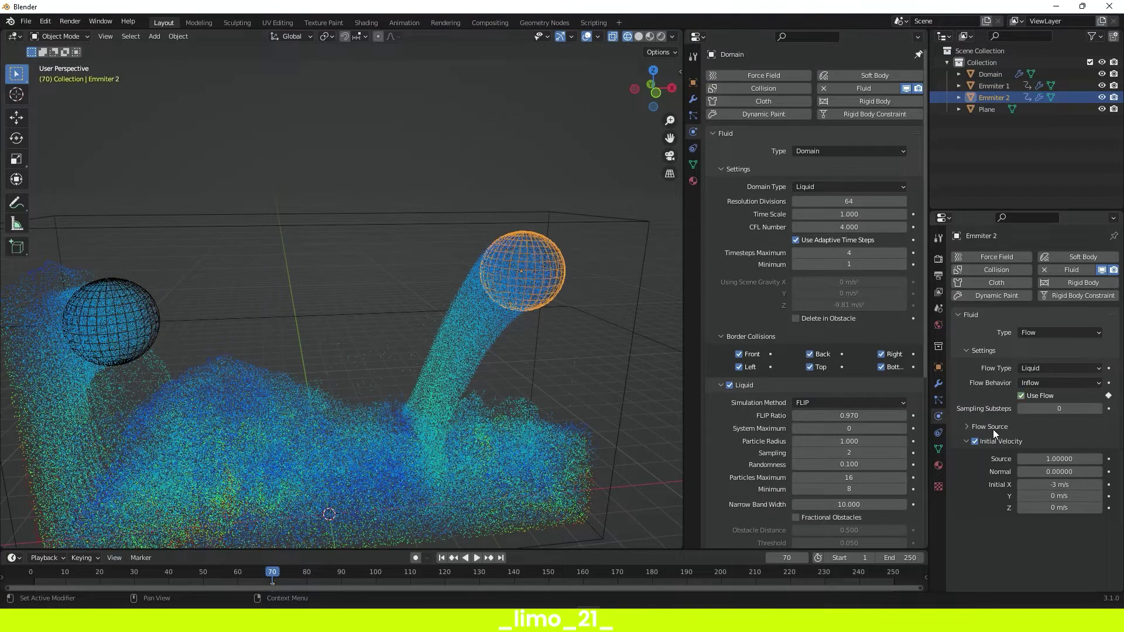
key(space)
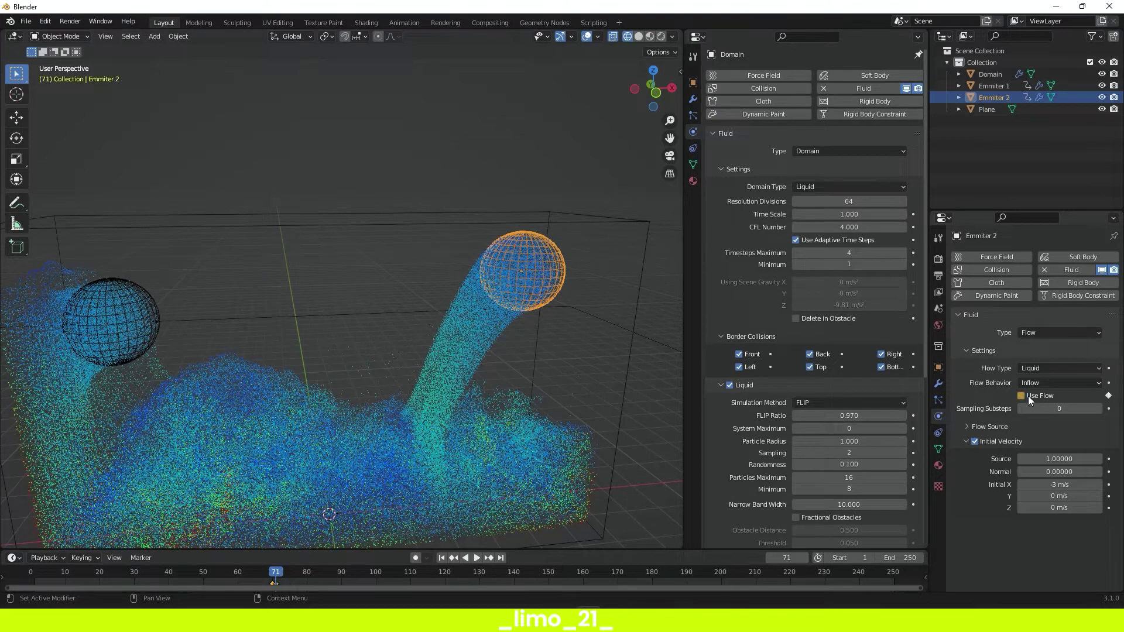
click(8, 578)
key(space)
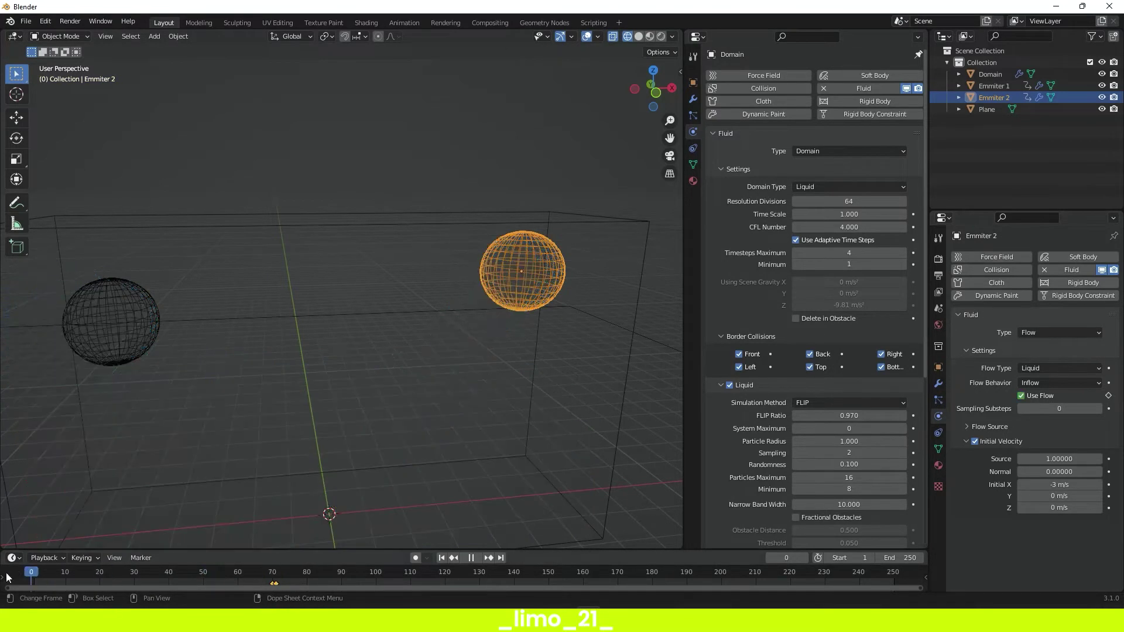
key(space)
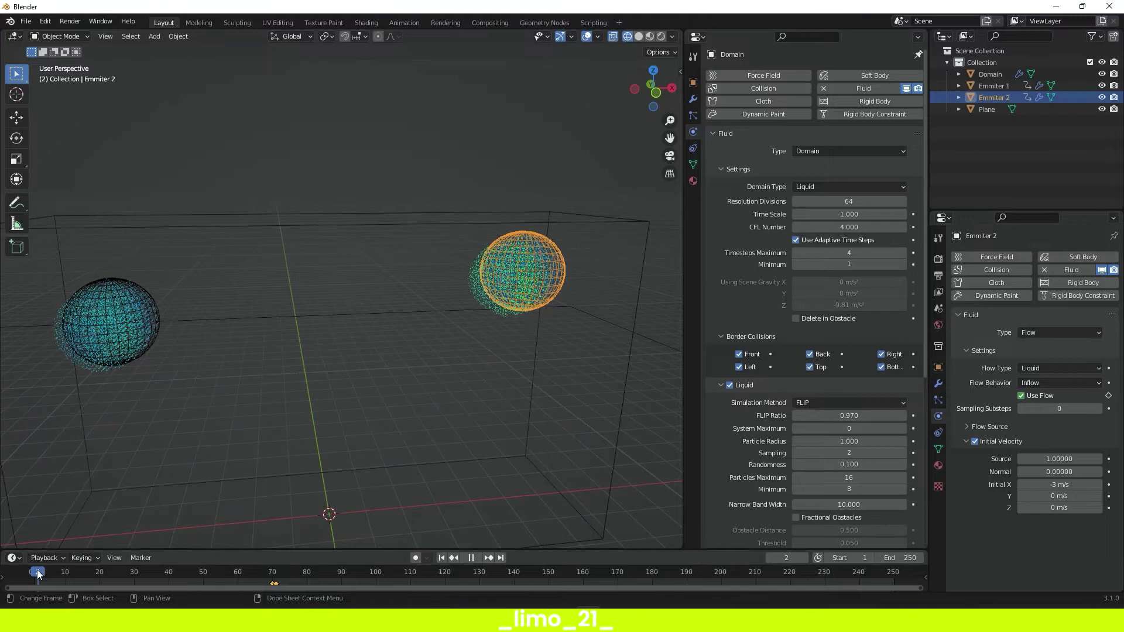
key(Escape)
drag(897, 202, 893, 202)
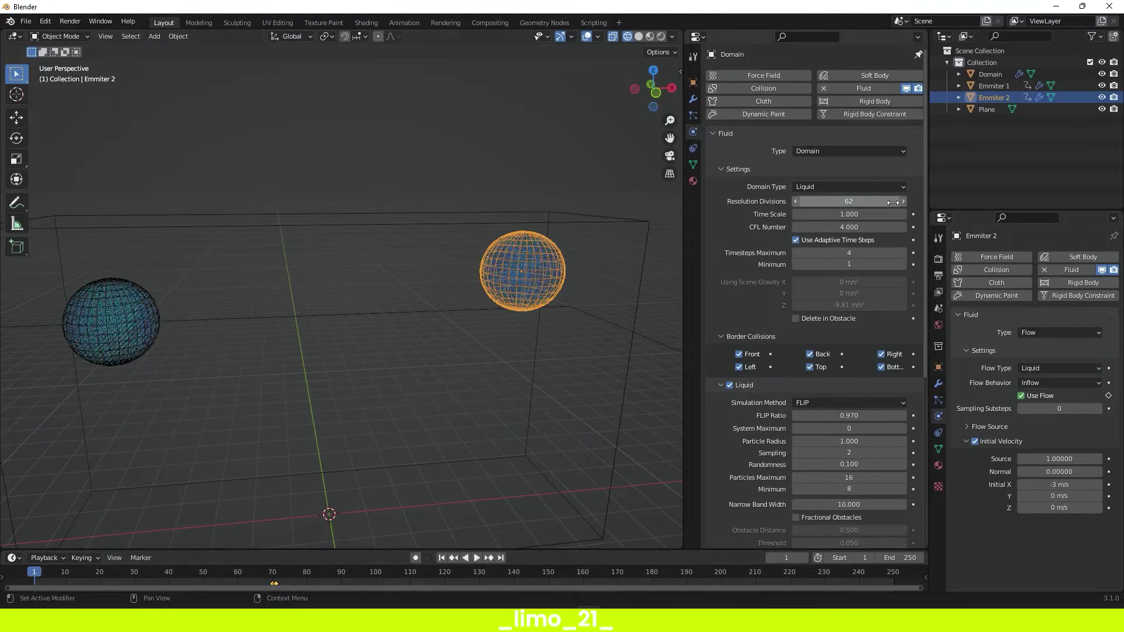
double_click(904, 202)
key(space)
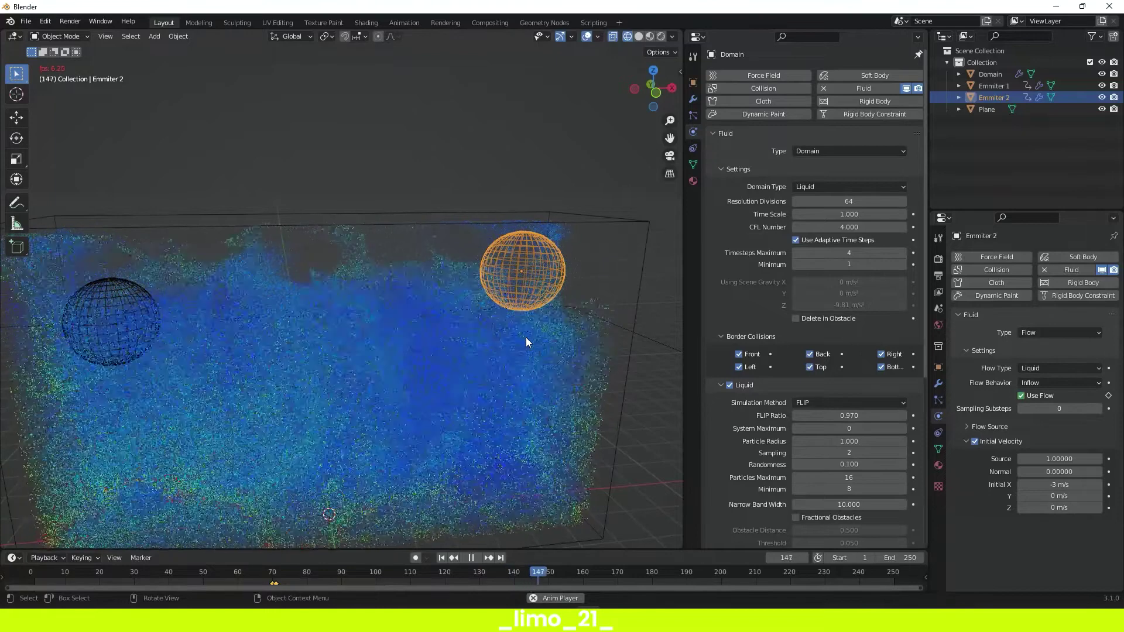
key(space)
middle_drag(301, 377, 475, 365)
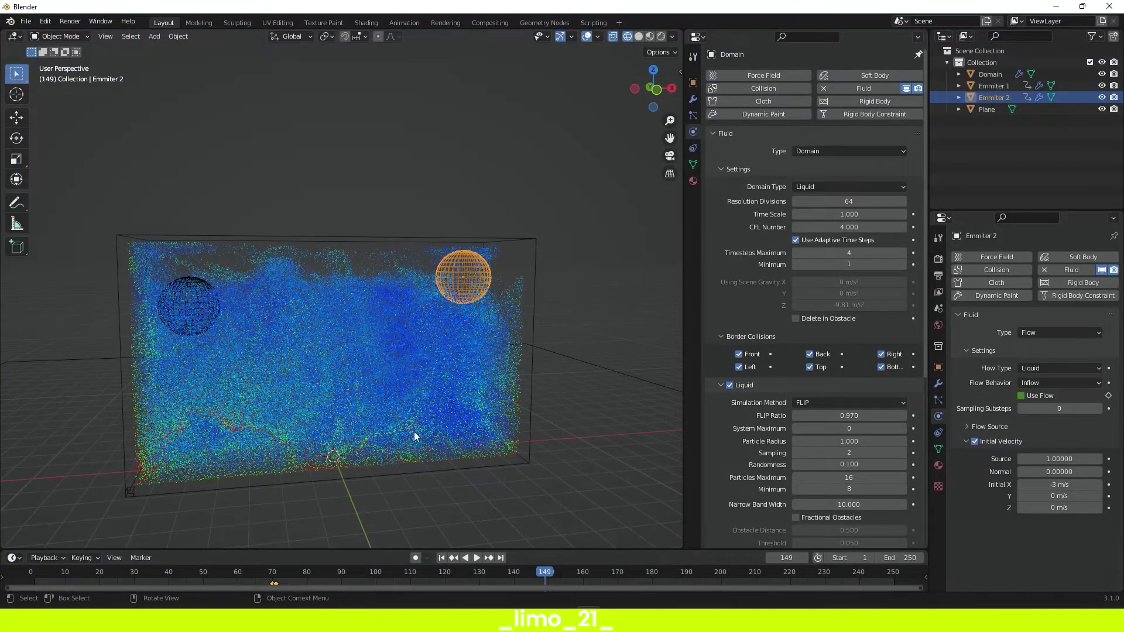
middle_drag(269, 311, 267, 316)
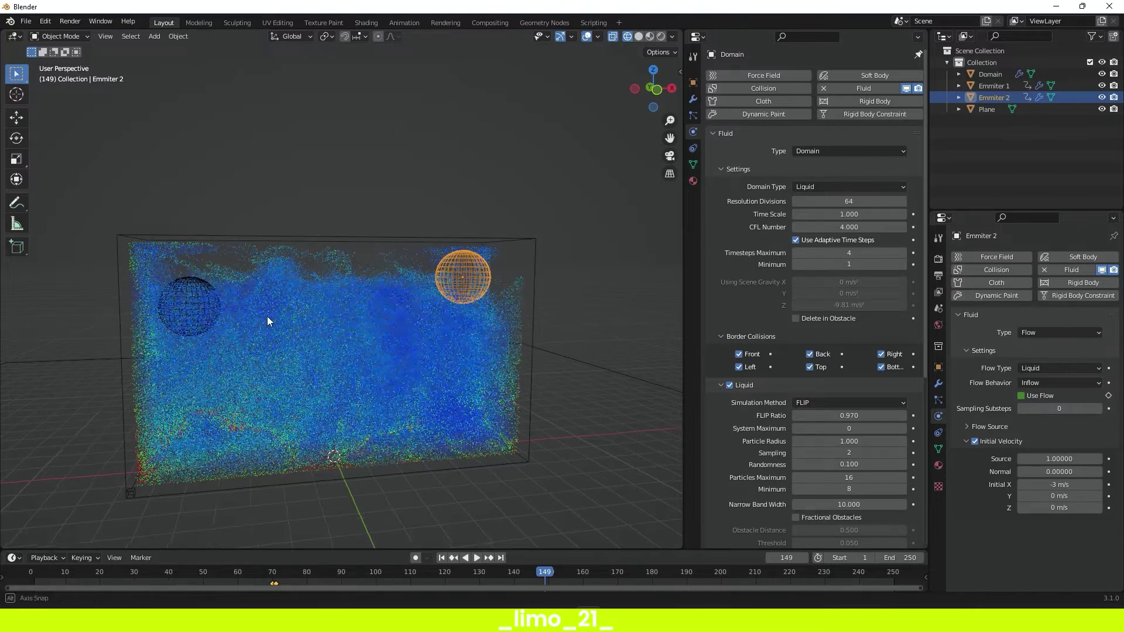
drag(527, 572, 36, 577)
key(space)
key(space)
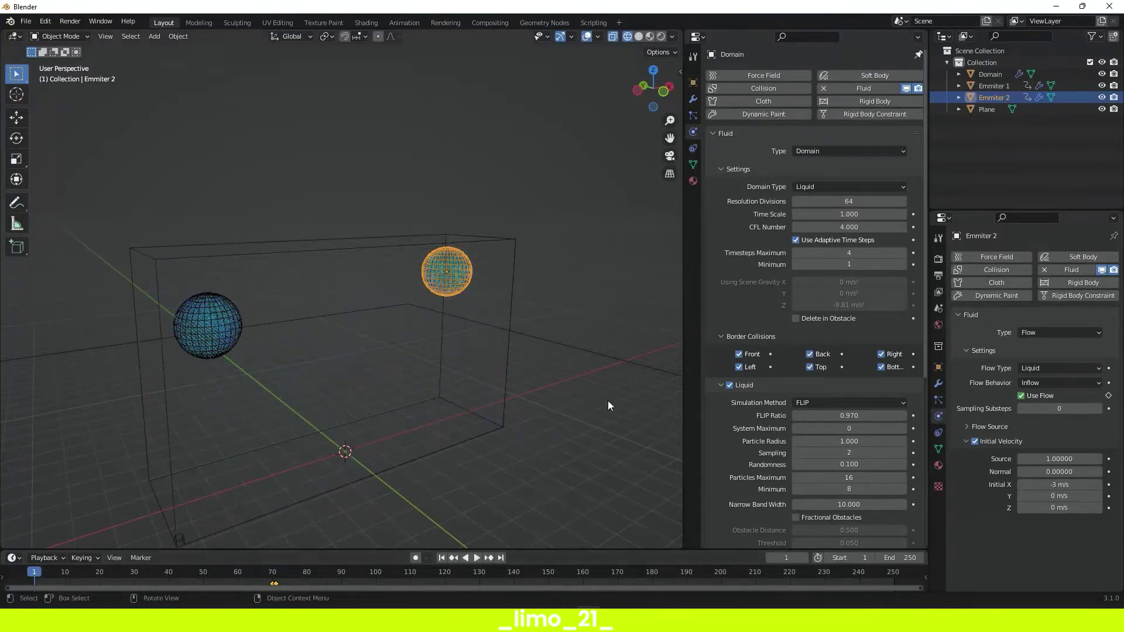
scroll(856, 304, down, 2)
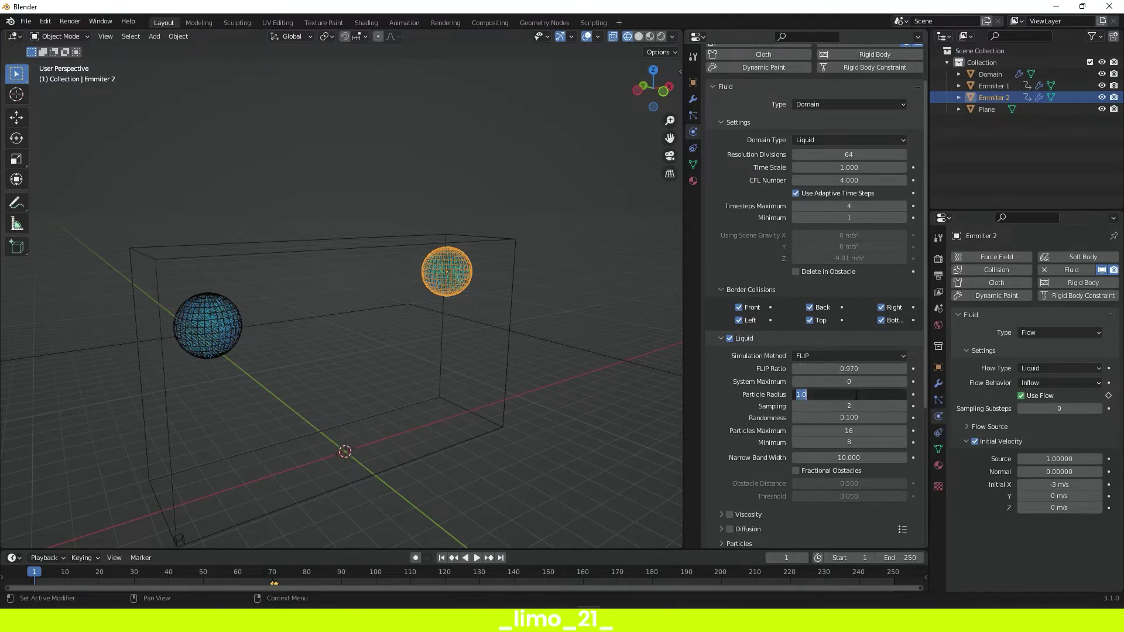
- Set Particle Radius to 0.5 and play back the simulation
key(Return)
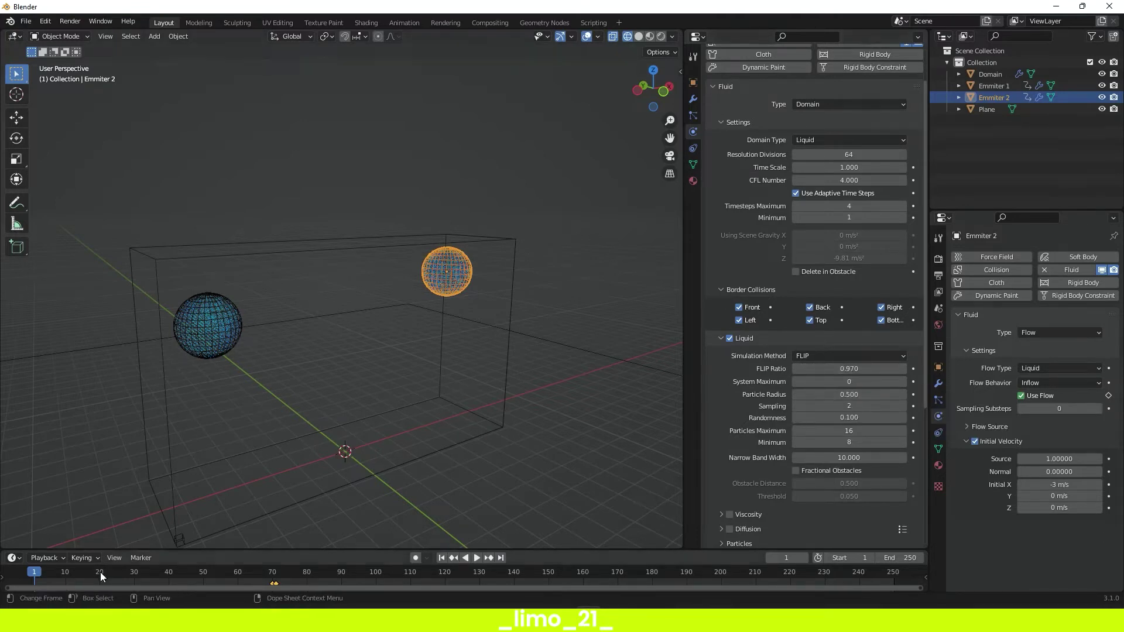
key(space)
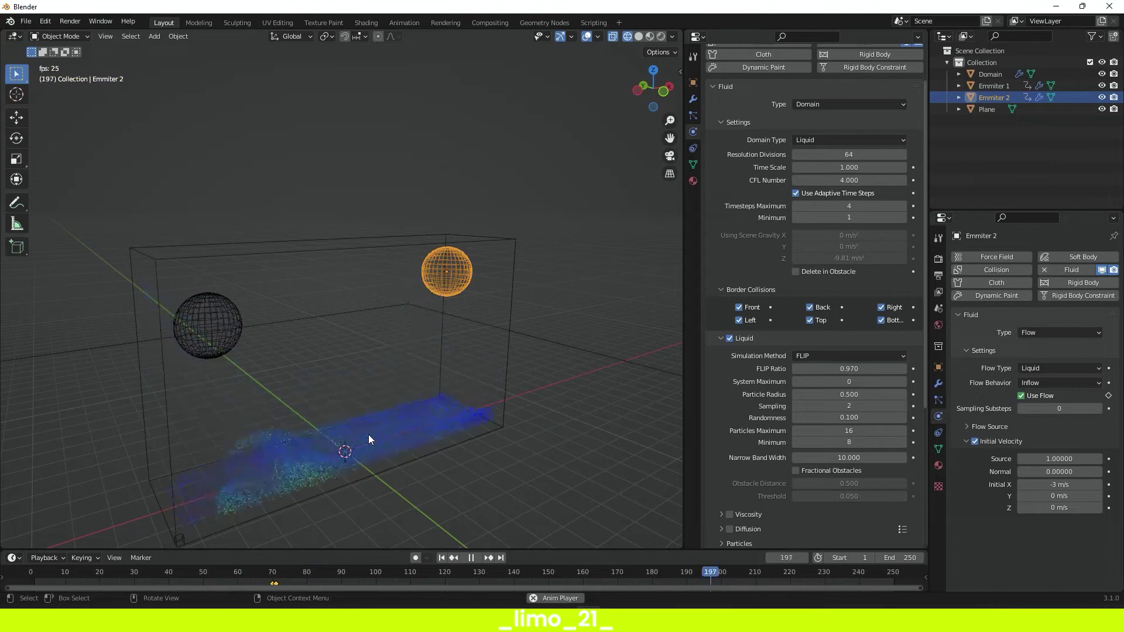
key(space)
- Change Particle Radius to 0.75 and replay from frame 1 to see the denser fill
click(860, 396)
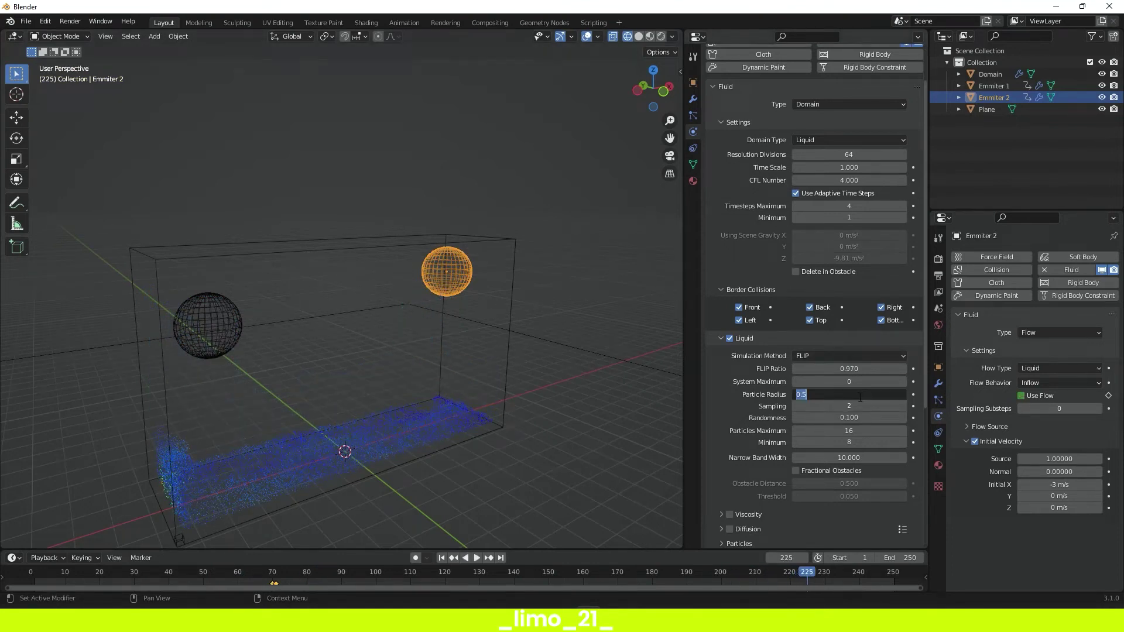
key(Return)
click(34, 574)
key(space)
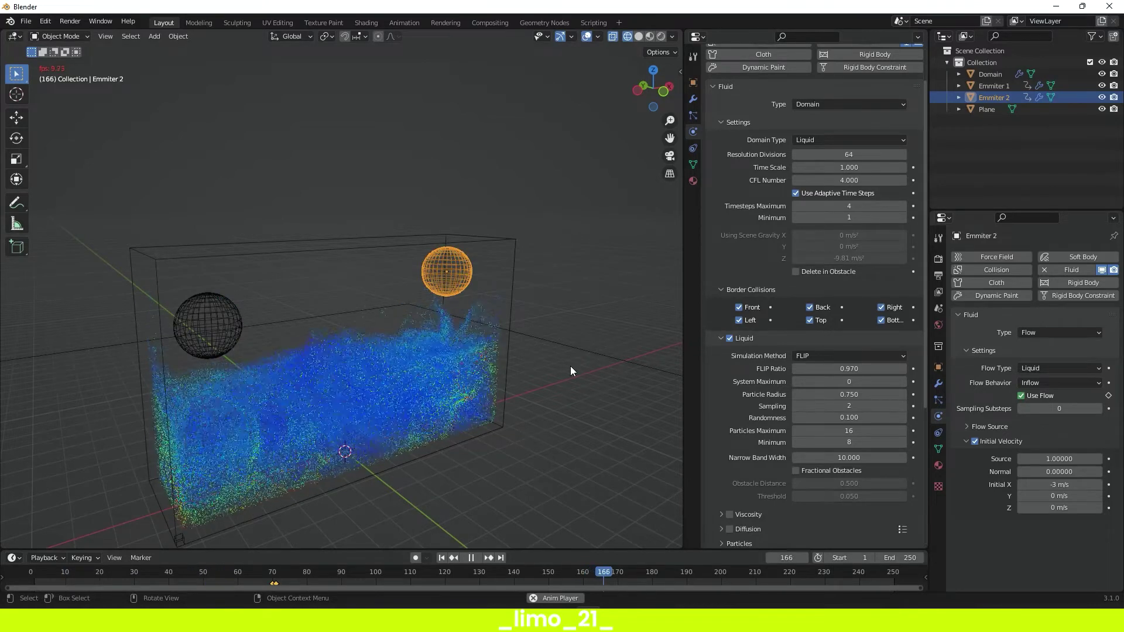
middle_drag(519, 363, 357, 398)
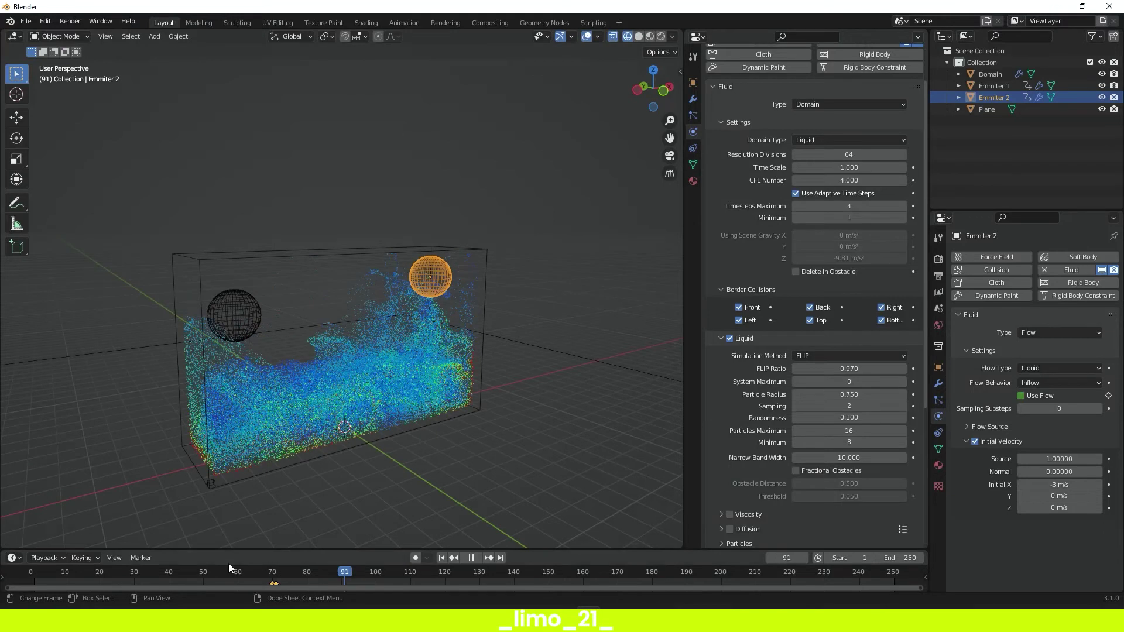
drag(228, 565, 34, 569)
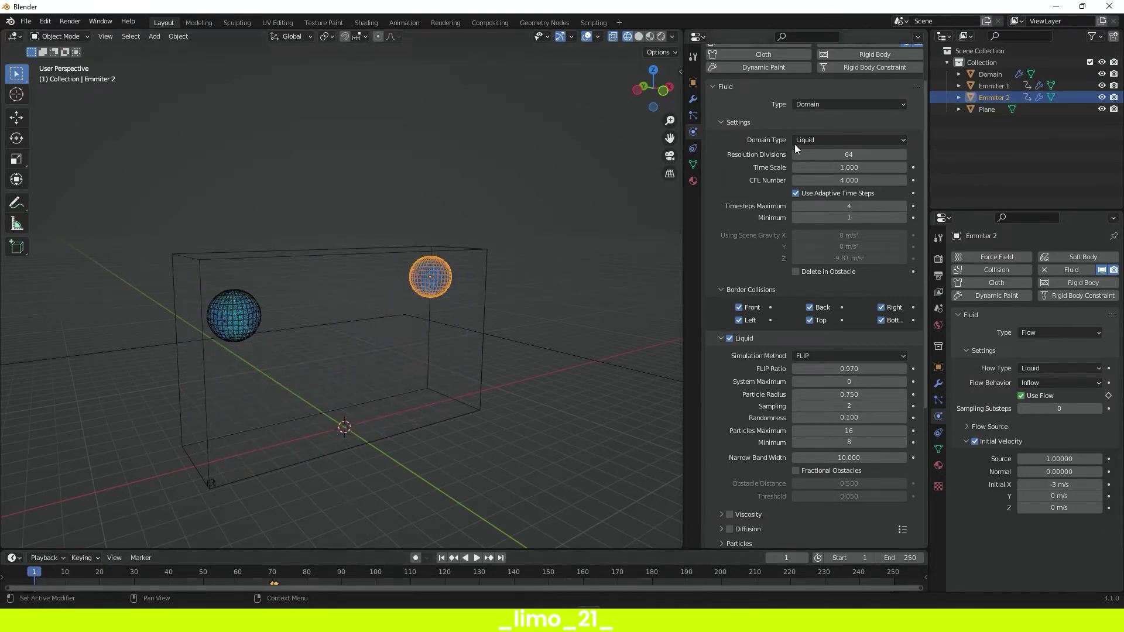
- Bake the fluid with cache type All, then select the Domain and show its Particles properties
scroll(791, 175, down, 7)
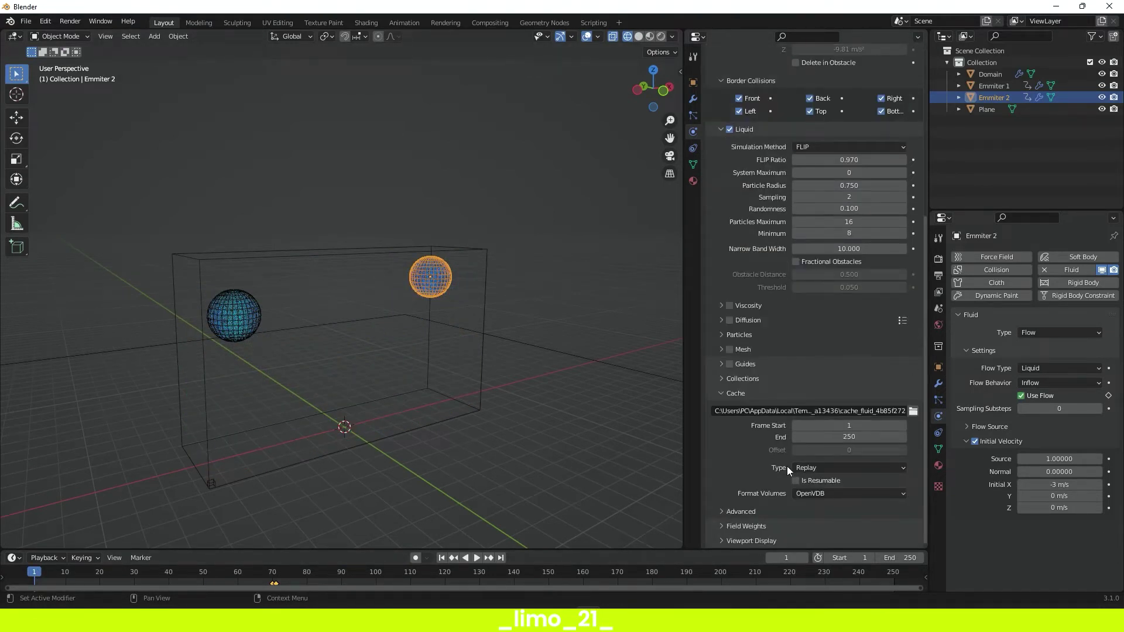
click(824, 465)
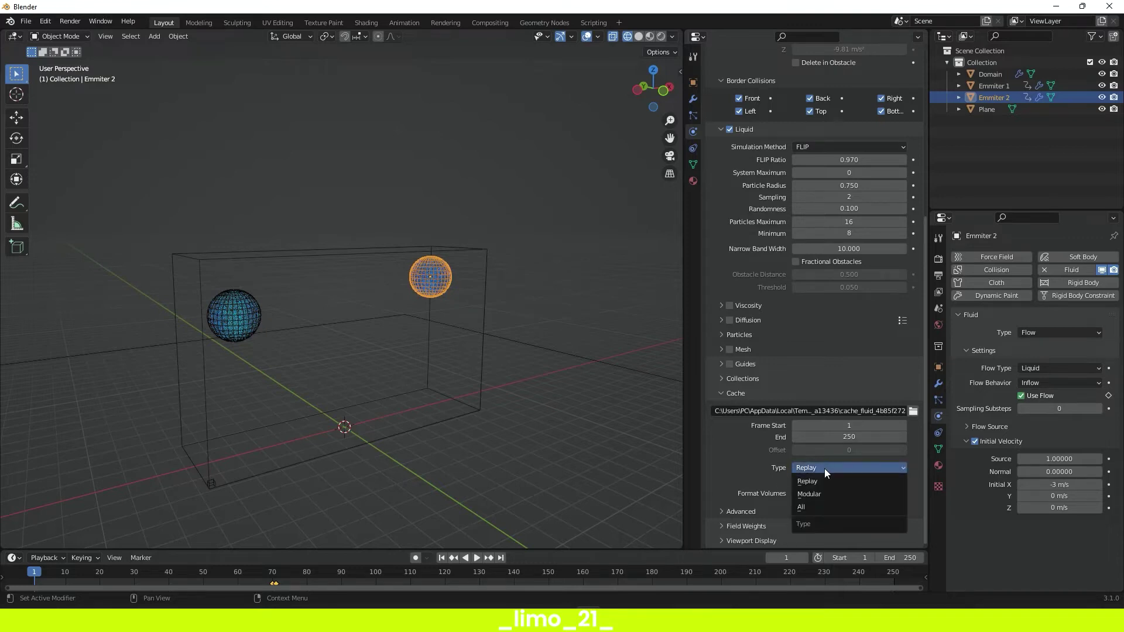
click(817, 508)
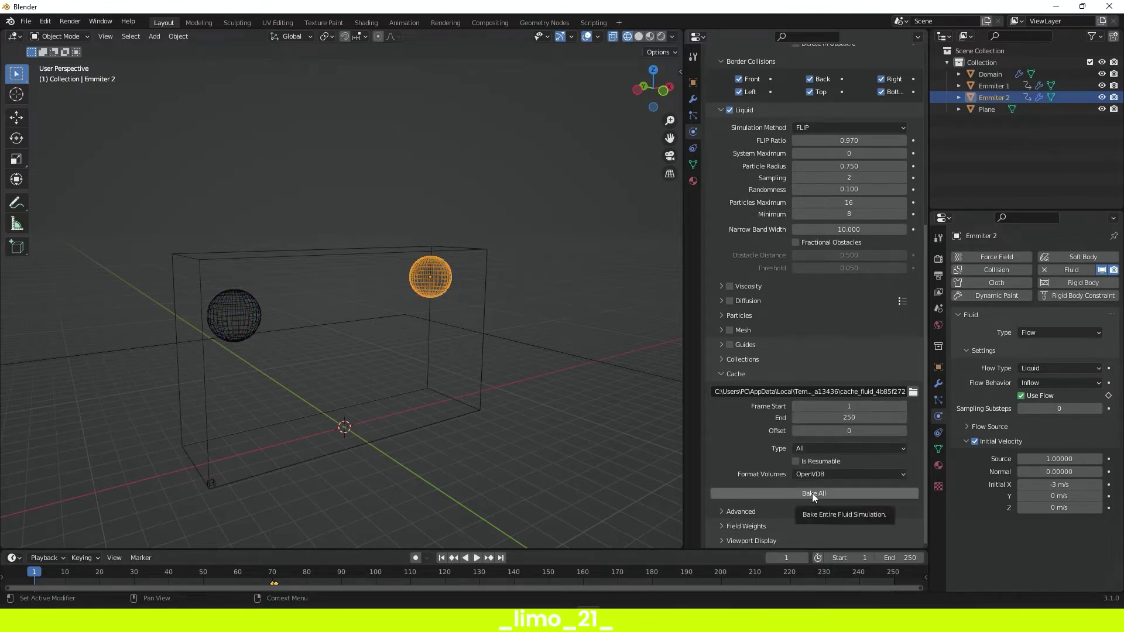
click(813, 493)
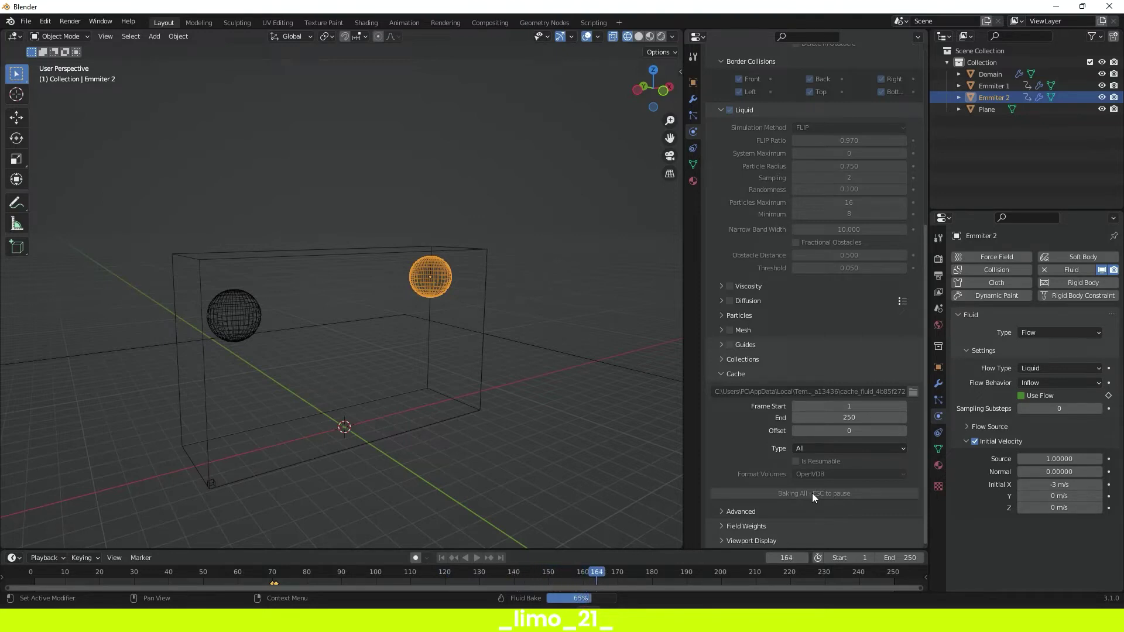
key(Escape)
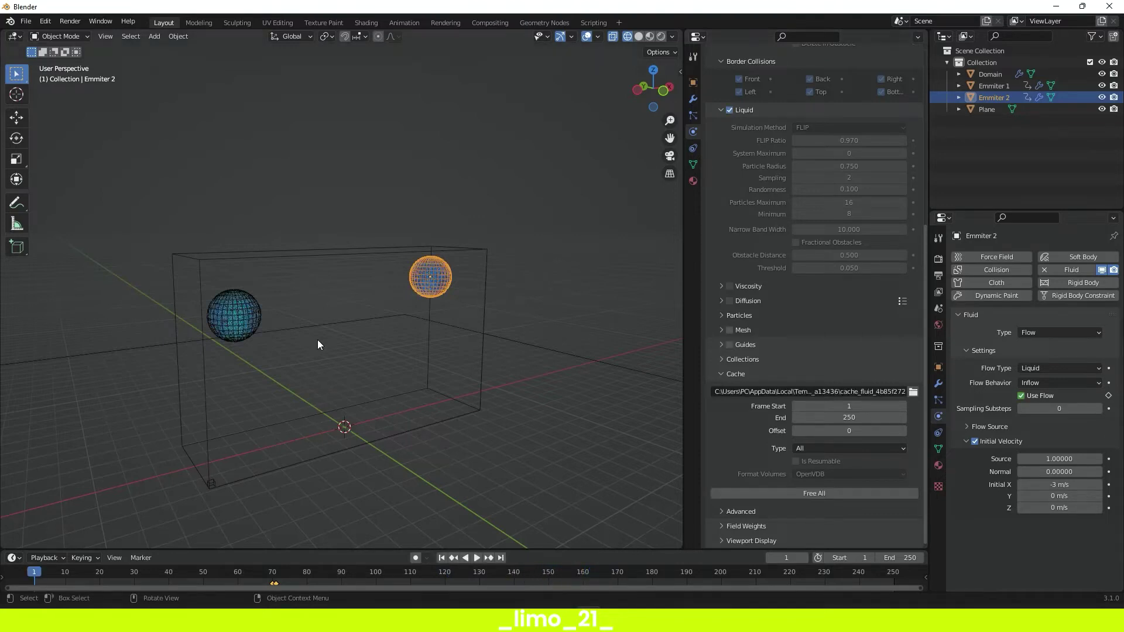
click(486, 249)
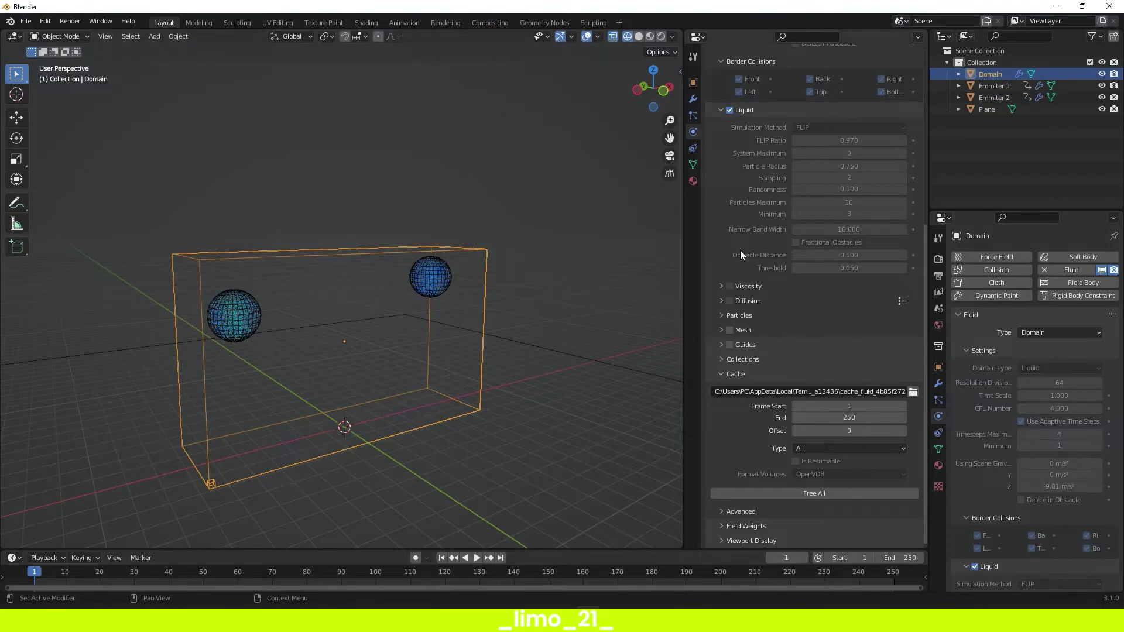
click(694, 117)
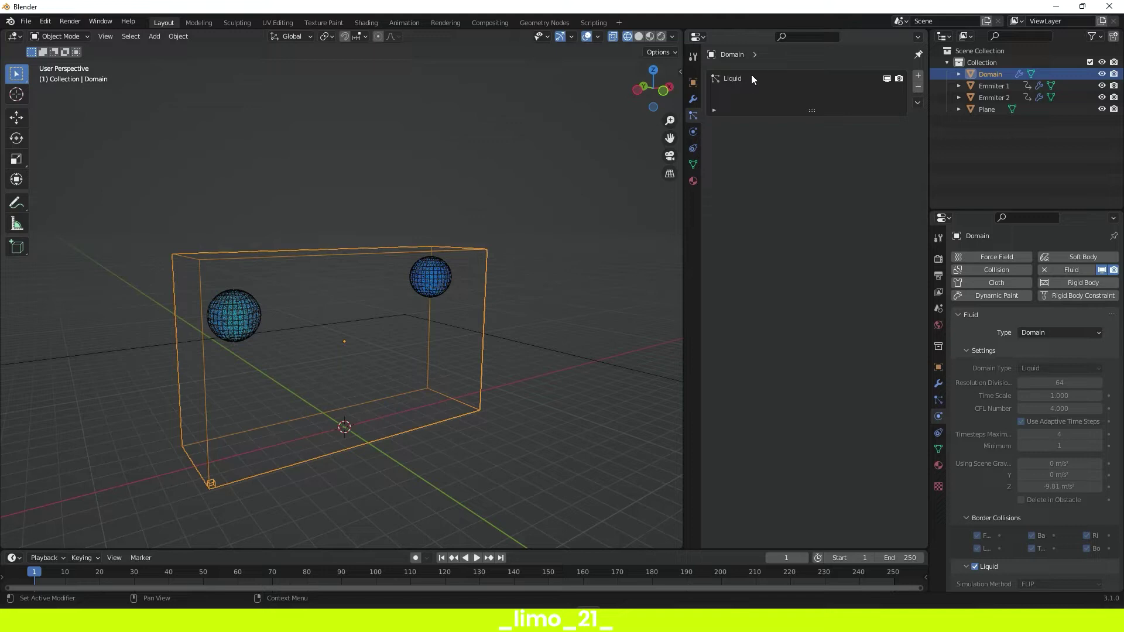
- Select the Liquid particle system and expand its Render and Viewport Display panels
click(735, 78)
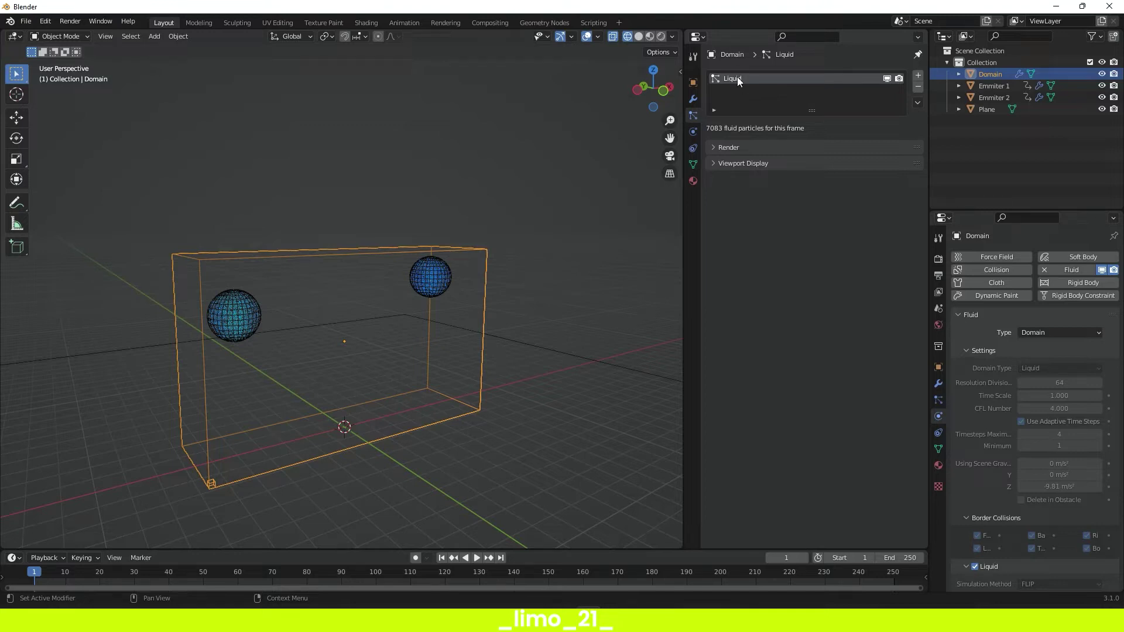
click(715, 147)
click(713, 274)
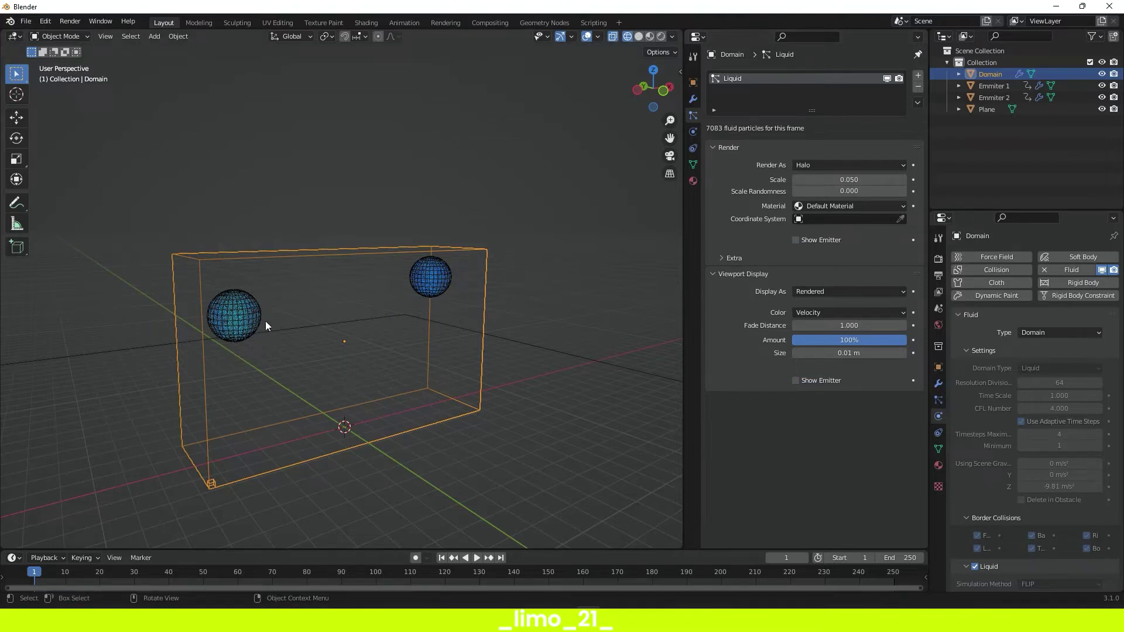
- Deselect the domain and add an Ico Sphere from the Shift+A Mesh menu
click(417, 345)
middle_drag(445, 328, 468, 342)
key(shift+a)
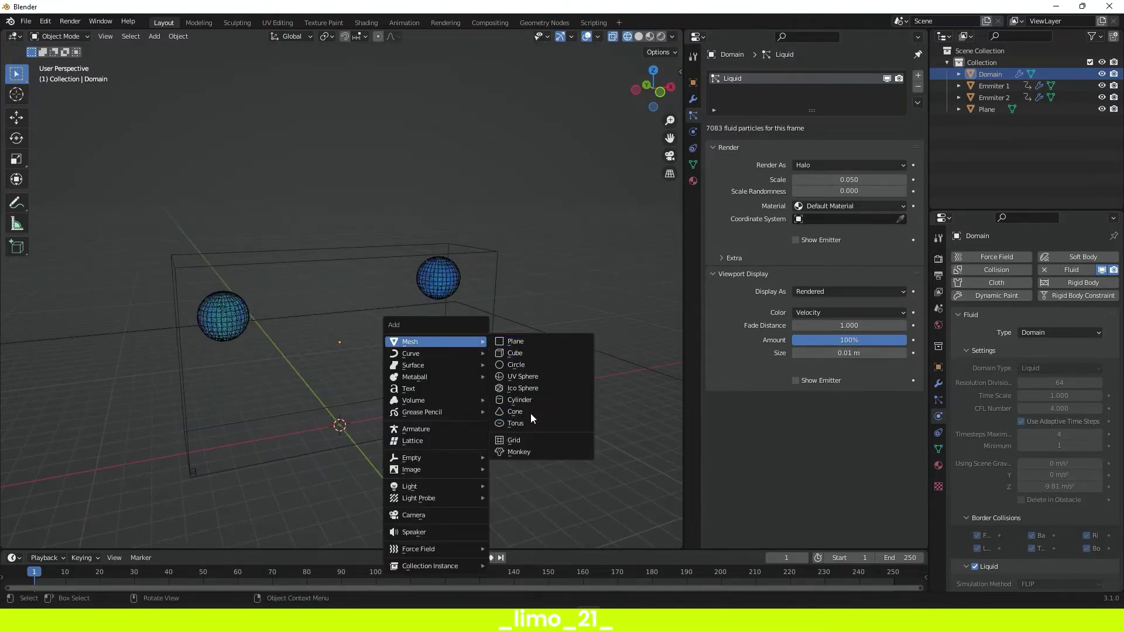
click(534, 388)
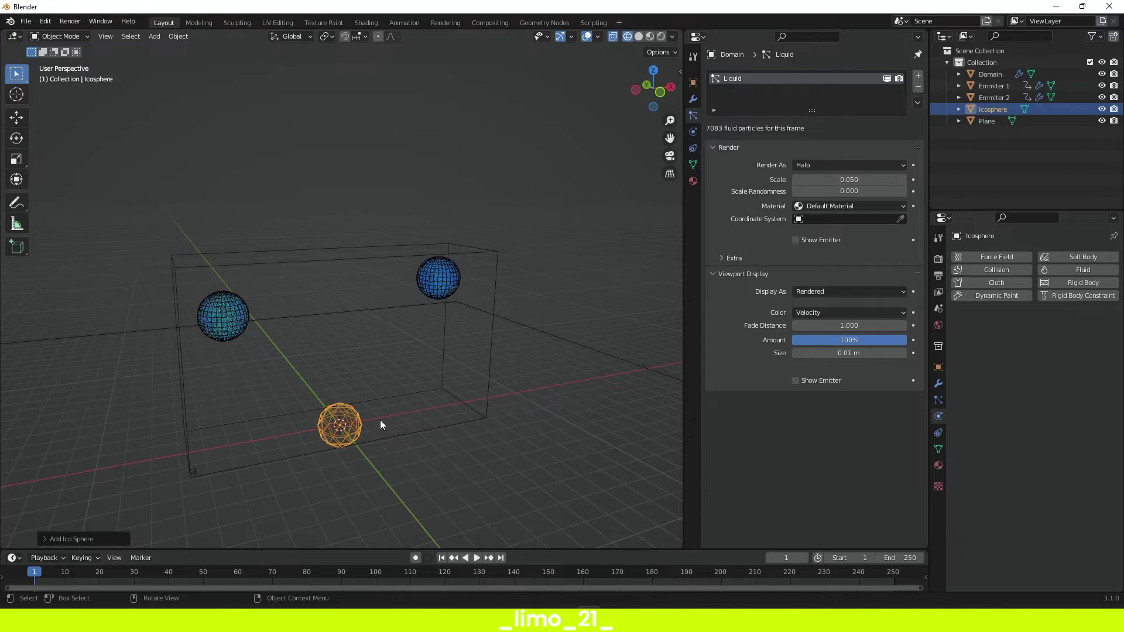
- Move the icosphere along X outside the domain and scale it down
key(g)
key(x)
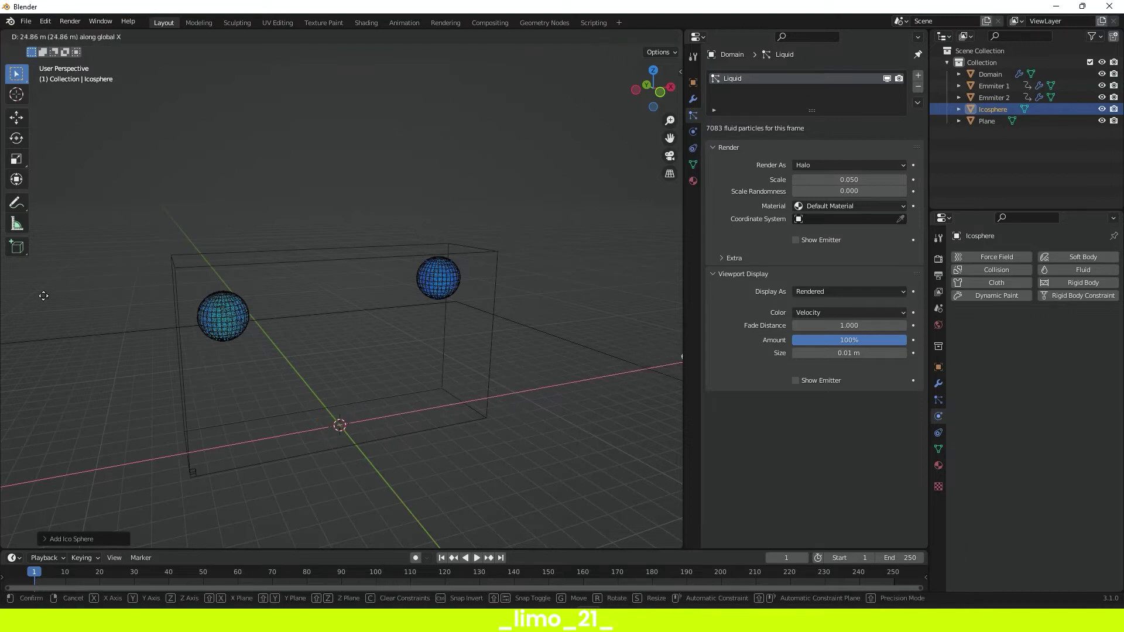
click(44, 296)
scroll(381, 323, down, 5)
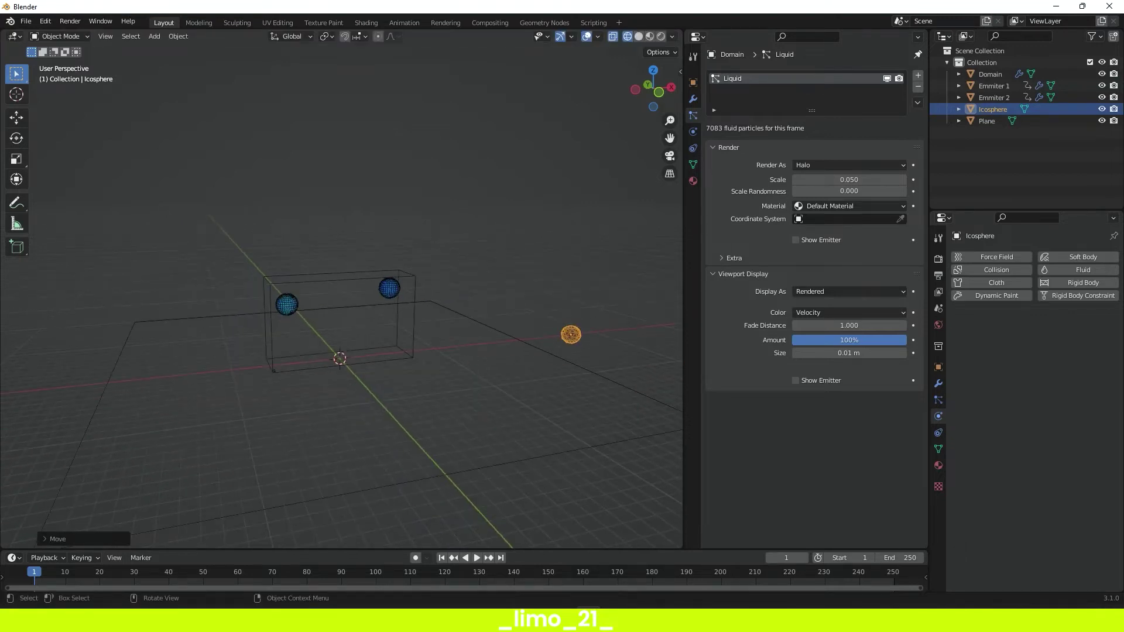
key(s)
click(580, 365)
scroll(351, 326, up, 4)
middle_drag(351, 326, 432, 316)
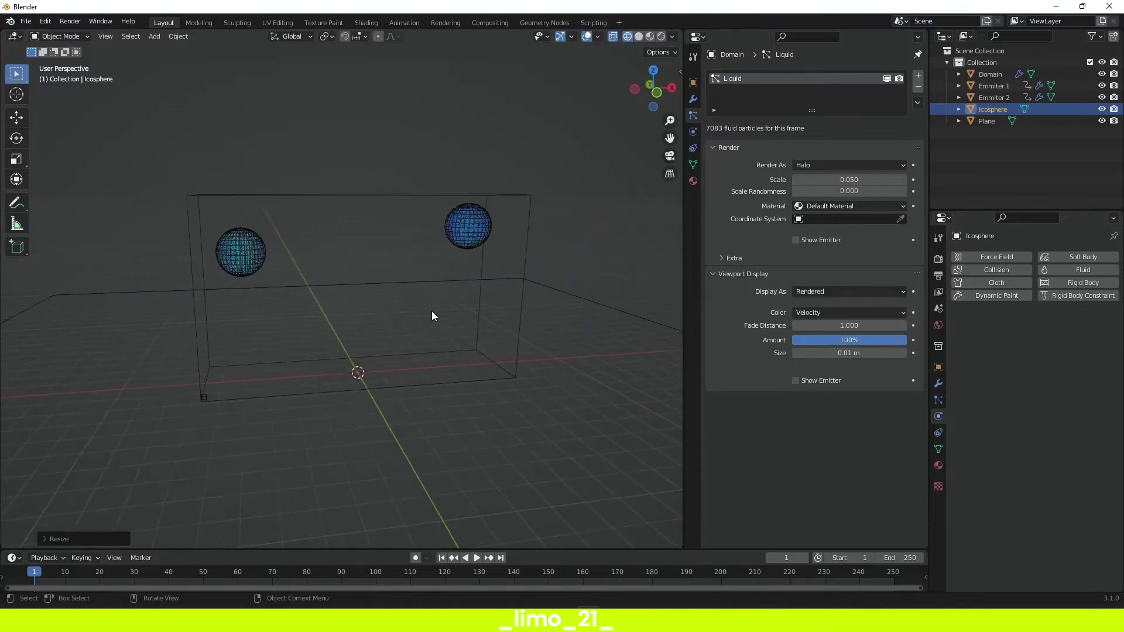
middle_drag(565, 319, 457, 346)
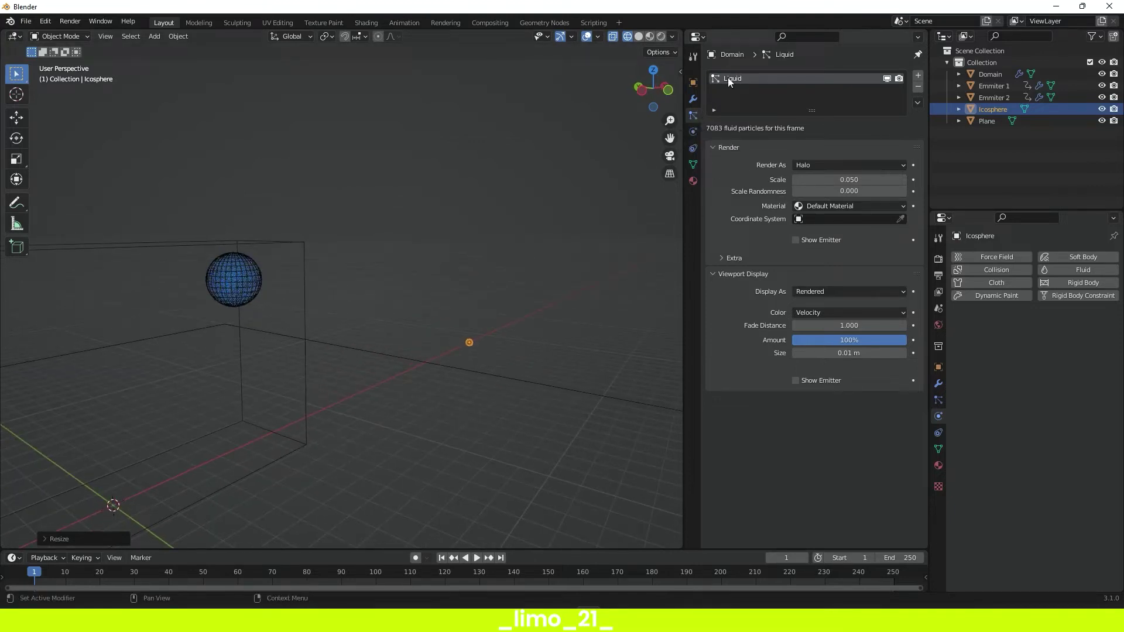
- Set the Liquid particles to render as Object with the icosphere as instance
click(822, 165)
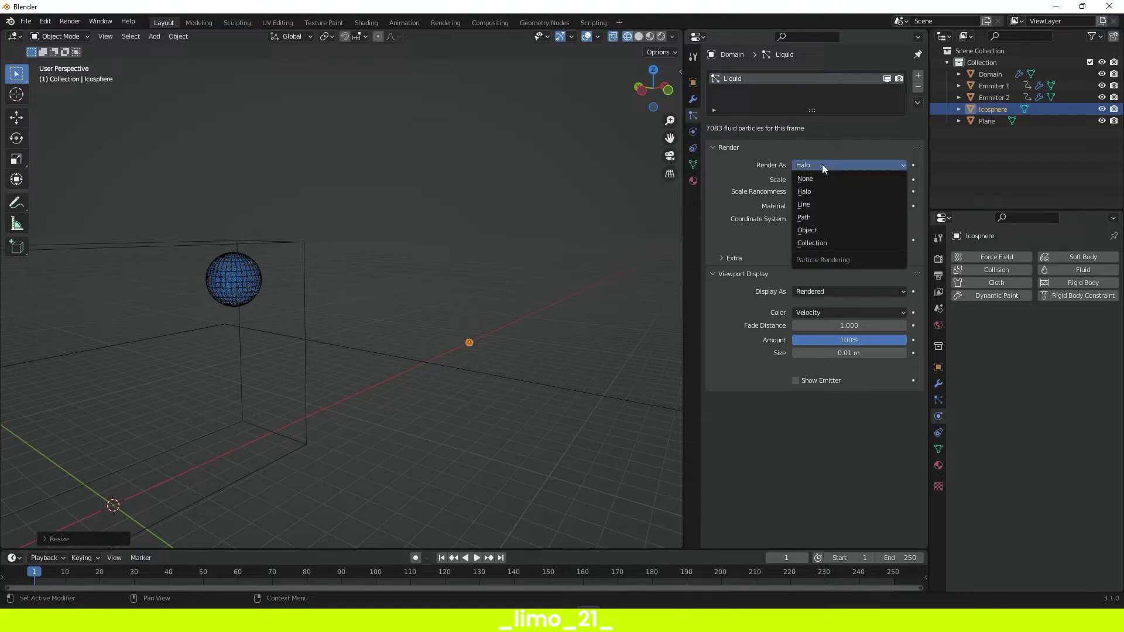
click(814, 230)
click(901, 251)
click(475, 339)
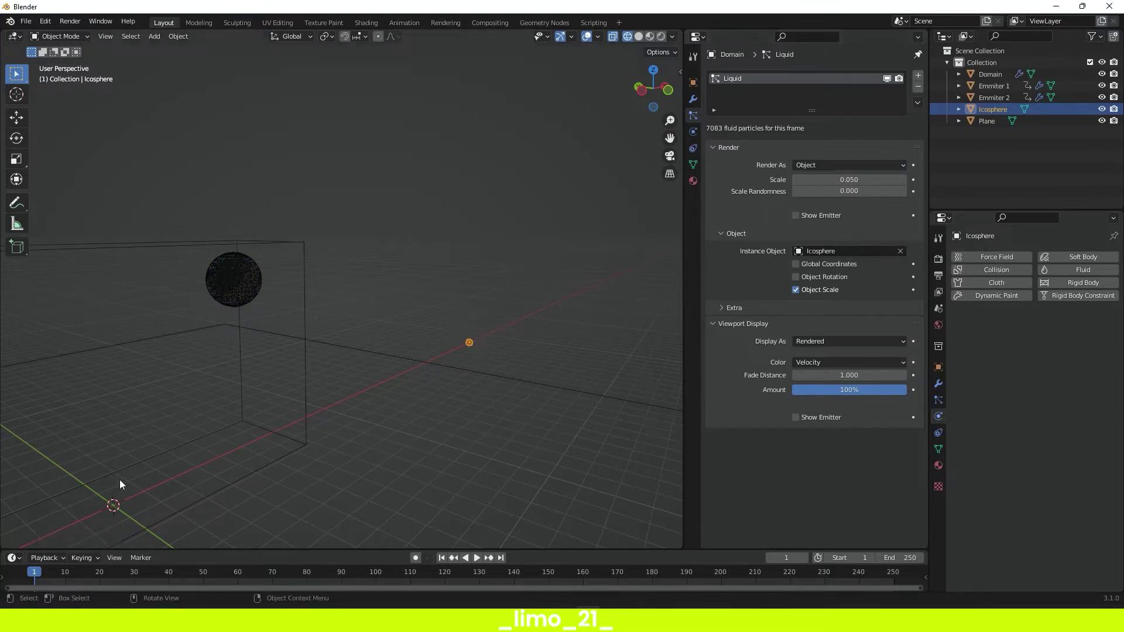
- Play from frame 26 to 33 and orbit to inspect the instanced particles
drag(105, 577, 122, 576)
key(space)
middle_drag(175, 504, 323, 416)
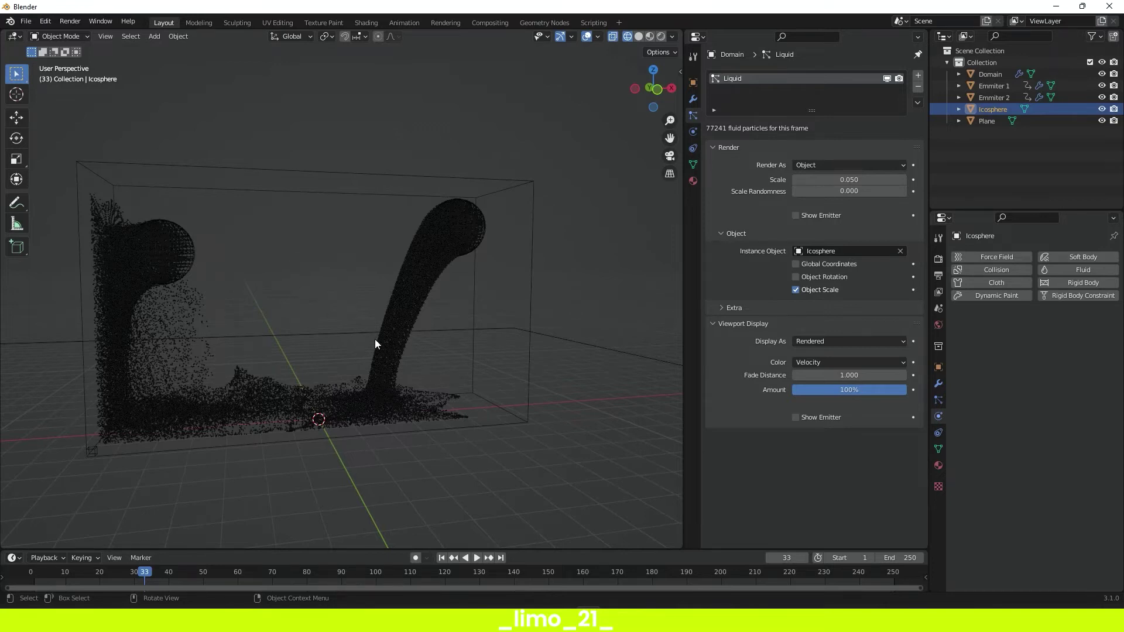
middle_drag(374, 344, 416, 349)
scroll(416, 349, up, 5)
scroll(381, 377, down, 5)
scroll(569, 344, up, 2)
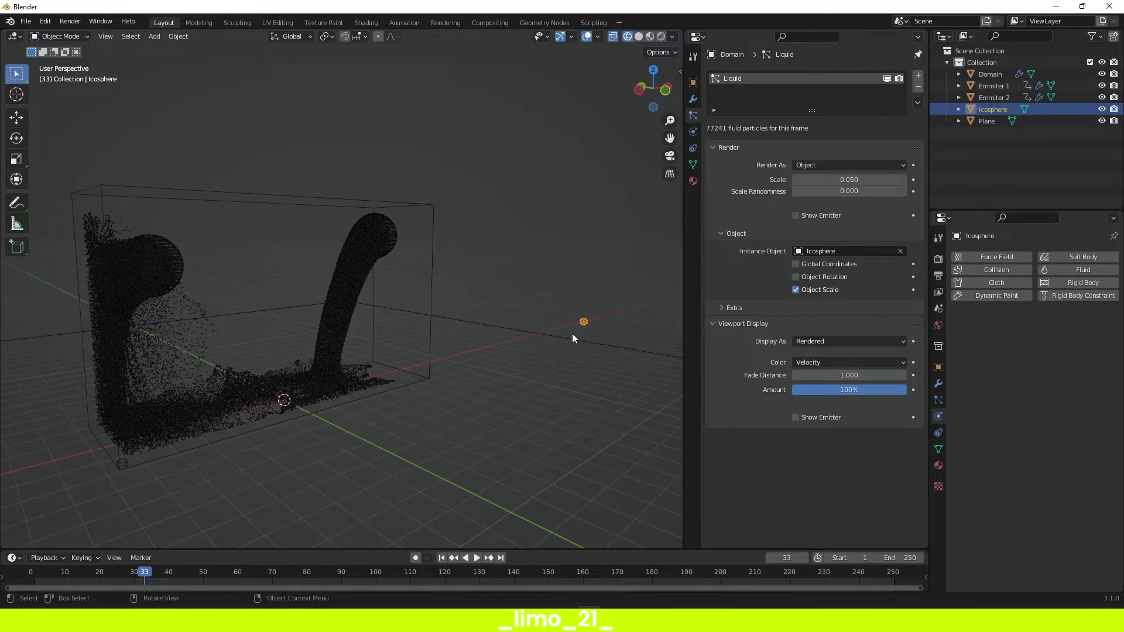
- Delete the first icosphere and add a new Ico Sphere at the origin
key(Delete)
key(shift+a)
mouse_move(566, 335)
click(627, 380)
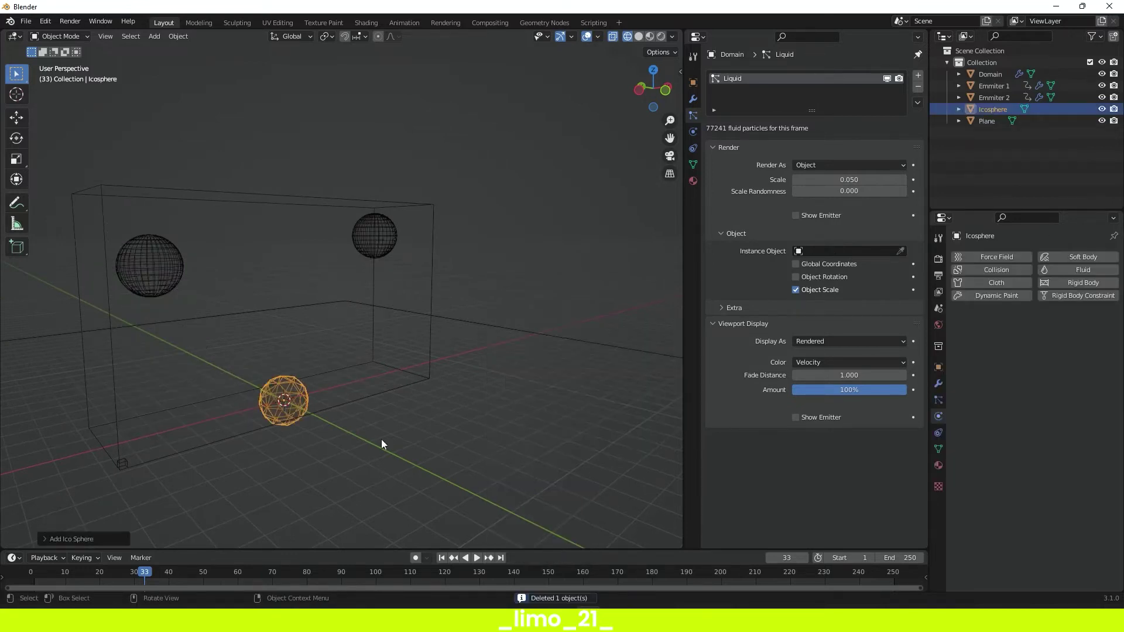
- Set the new icosphere's Subdivisions to 1
click(45, 539)
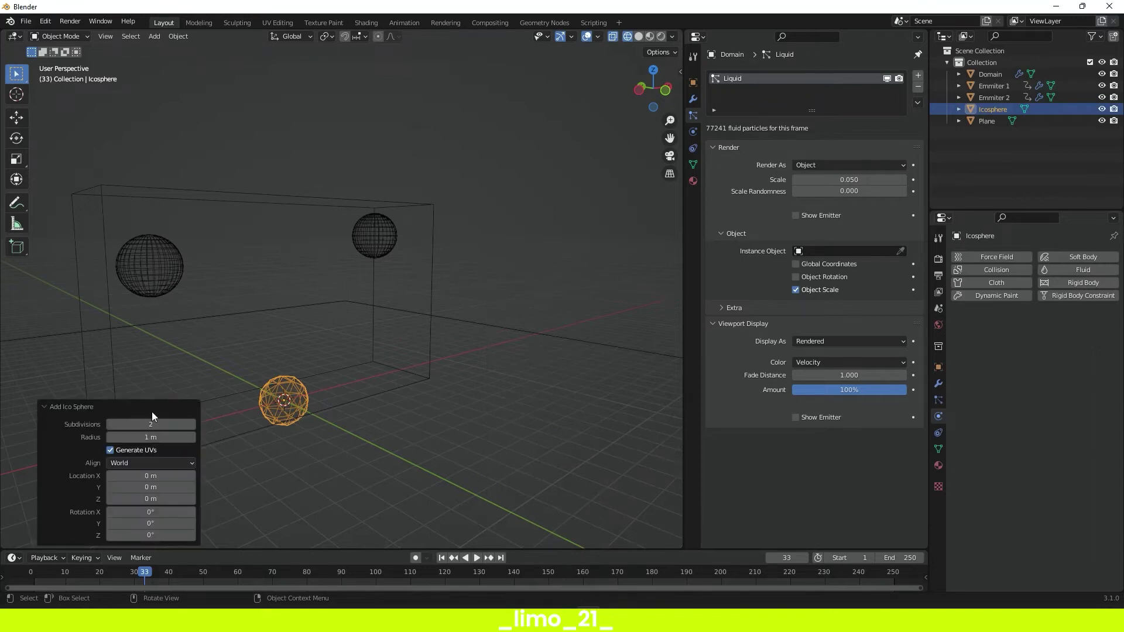
click(151, 425)
text(1)
key(Return)
click(339, 370)
key(ctrl+z)
- Move the icosphere 38.2 m along X and scale it to 0.356
key(g)
key(x)
click(621, 338)
key(s)
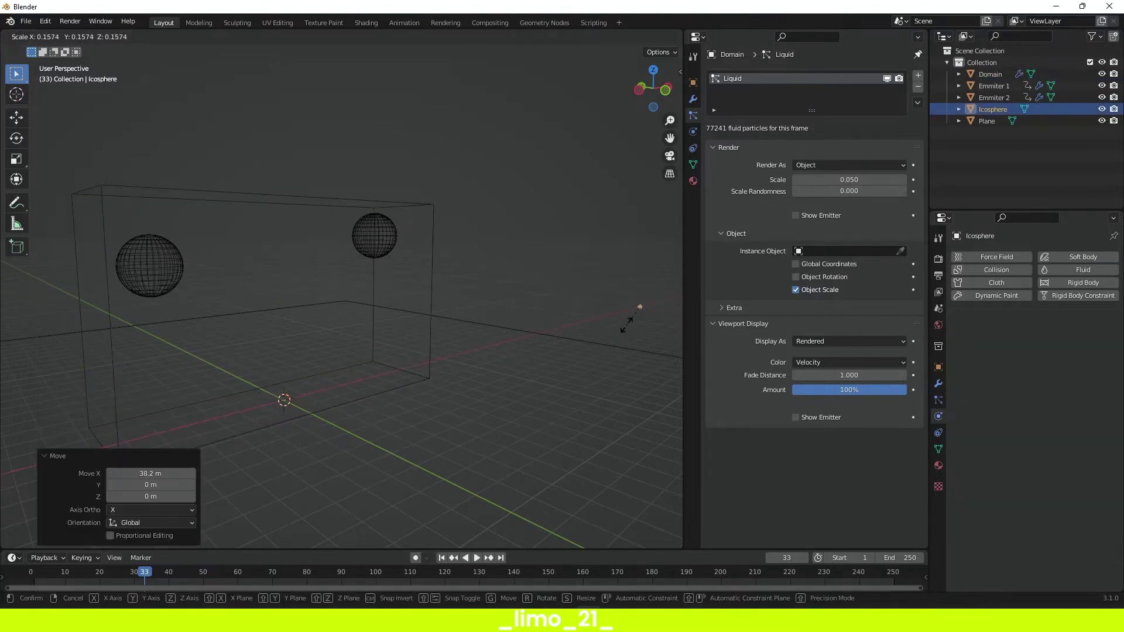
click(613, 351)
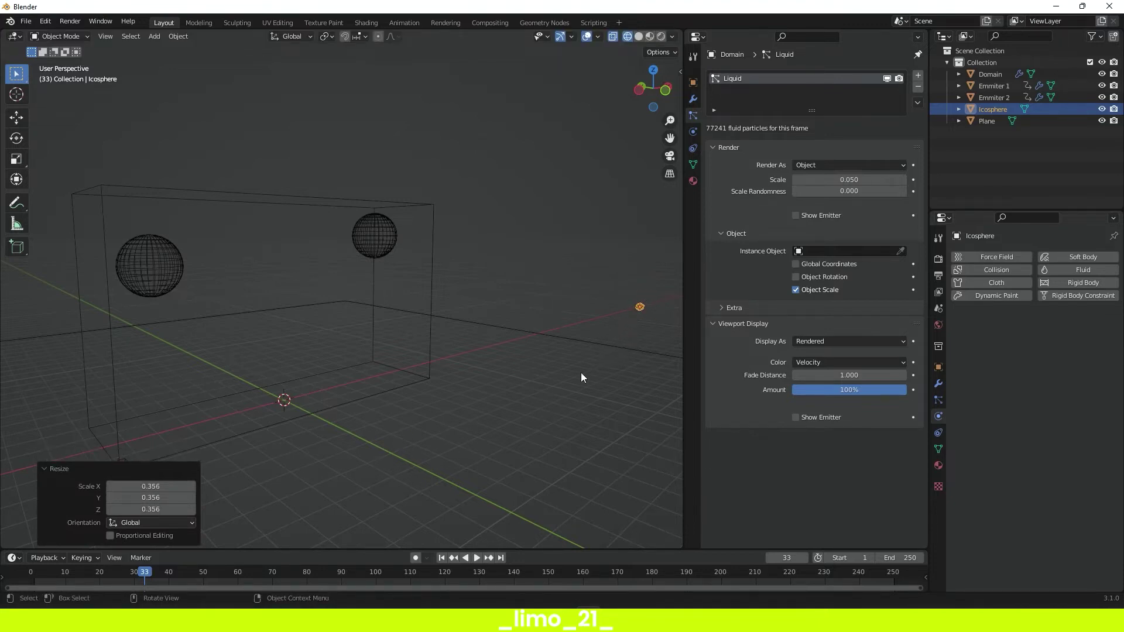
scroll(433, 328, down, 3)
middle_drag(434, 328, 458, 326)
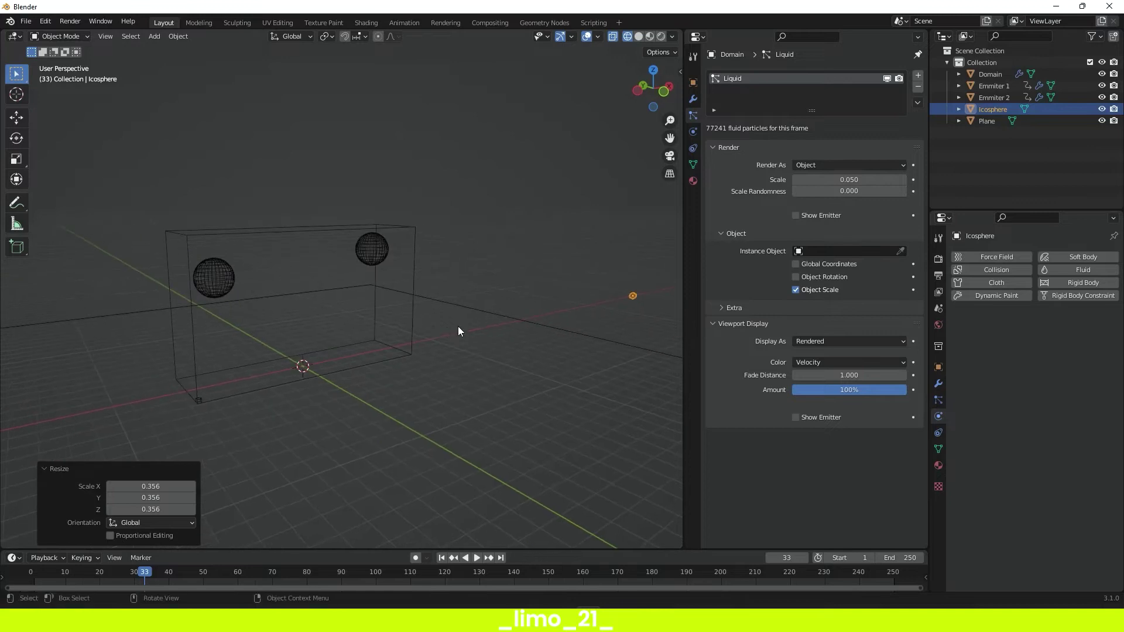
- Pick the small icosphere as the Liquid particles' Instance Object
click(901, 252)
click(634, 296)
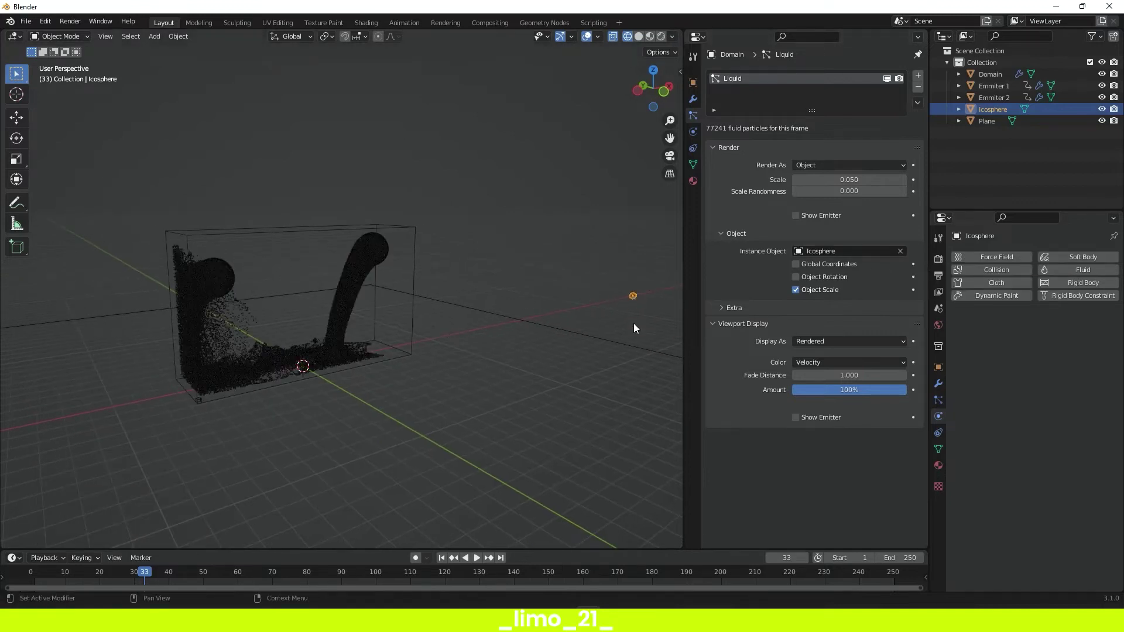
scroll(522, 331, up, 3)
middle_drag(522, 332, 378, 359)
scroll(378, 359, down, 2)
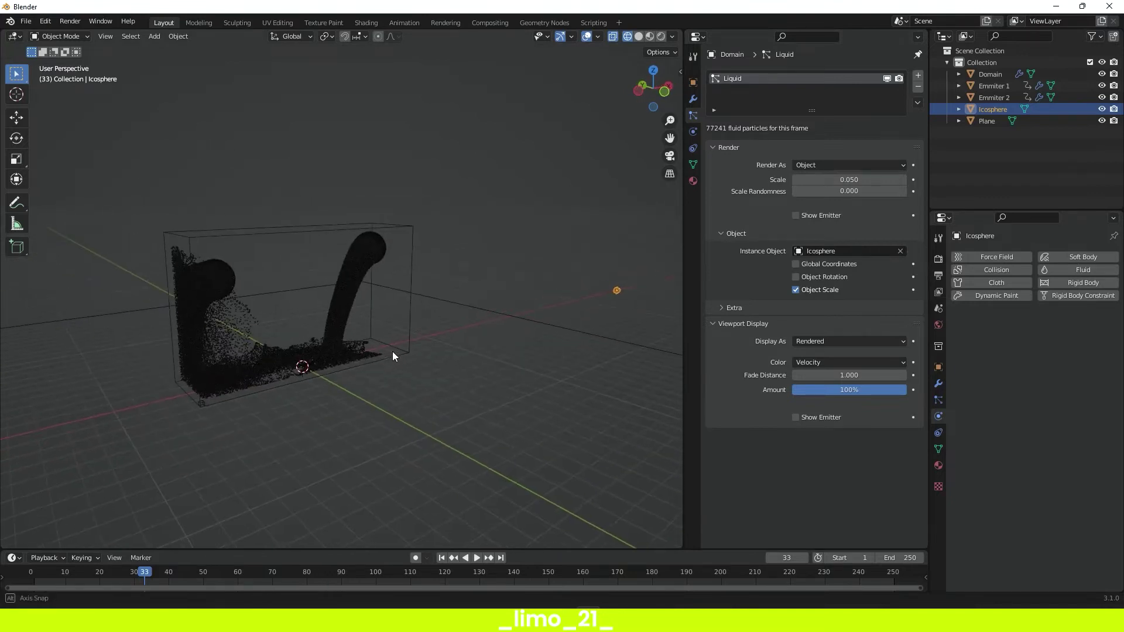
- Switch to solid shading, hide both emitters, and orbit to a new angle
click(639, 37)
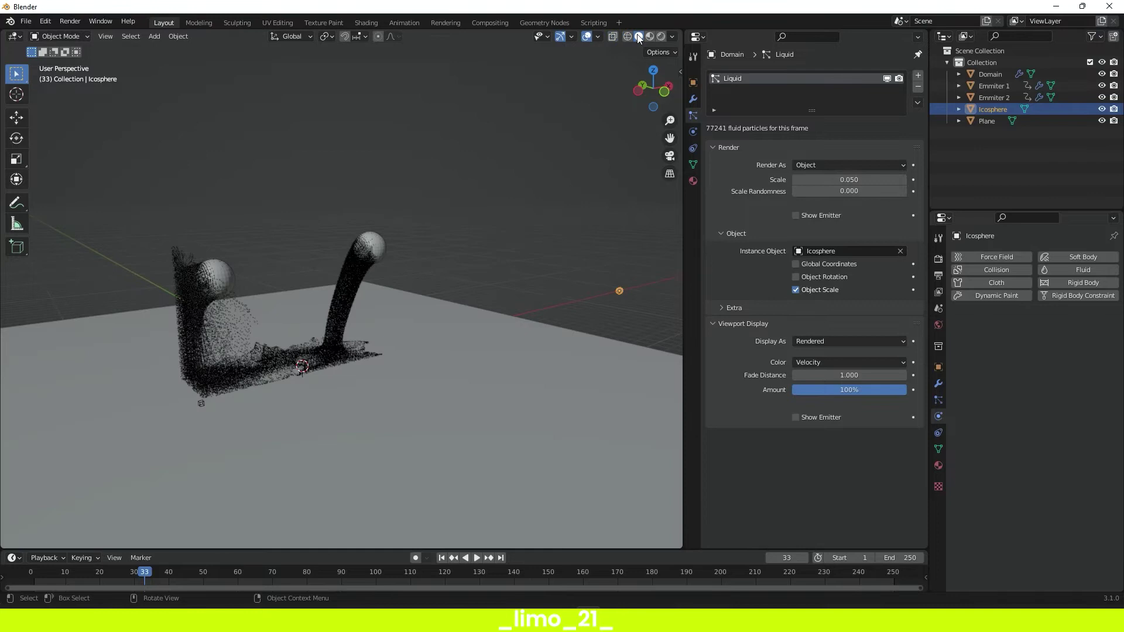
click(1102, 97)
click(1102, 86)
middle_drag(615, 287, 376, 366)
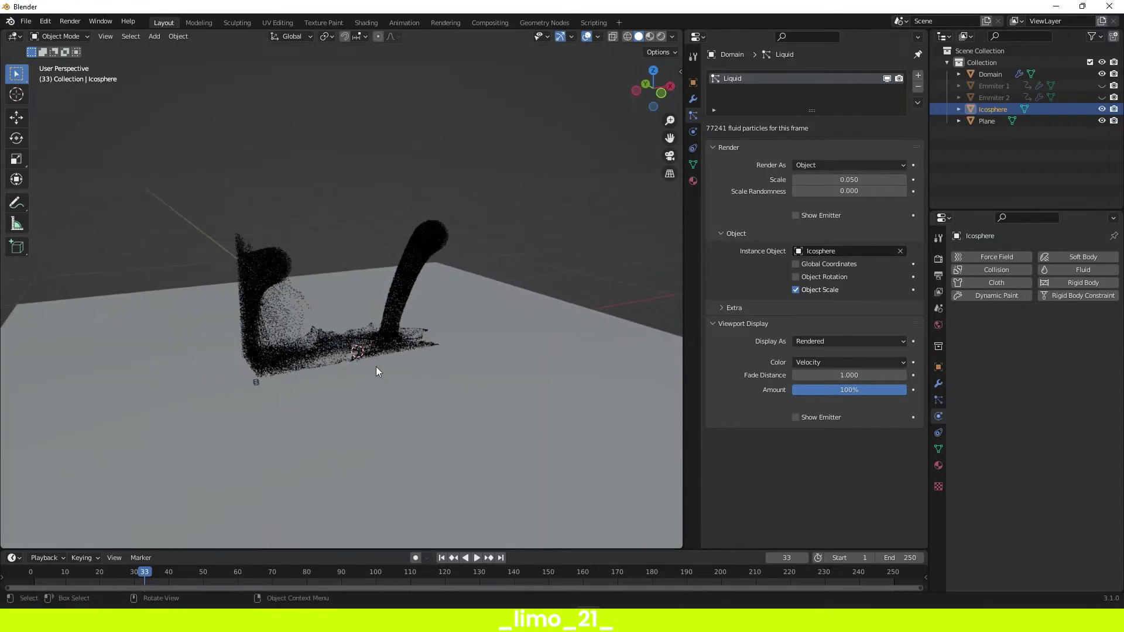
- Add a camera and align it to the current view
key(shift+a)
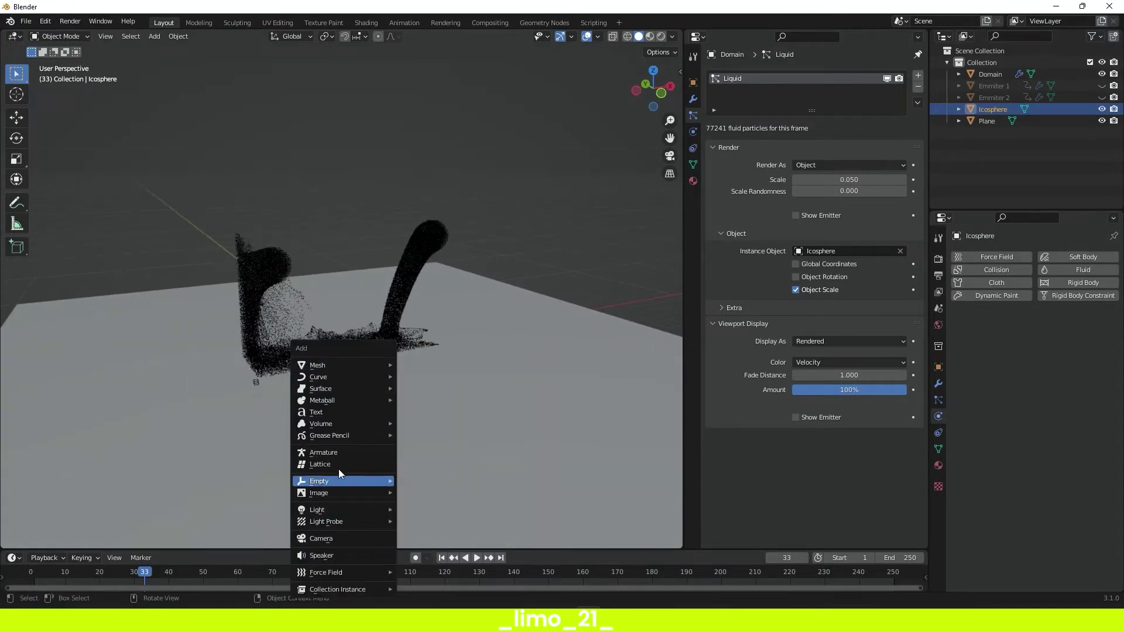
click(329, 537)
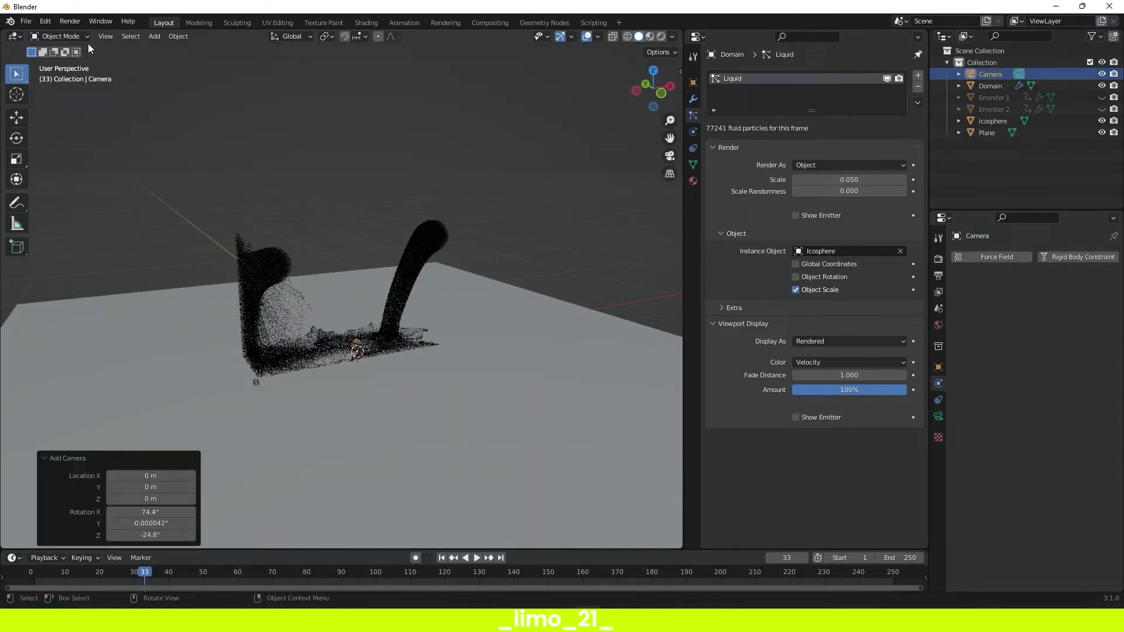
click(108, 37)
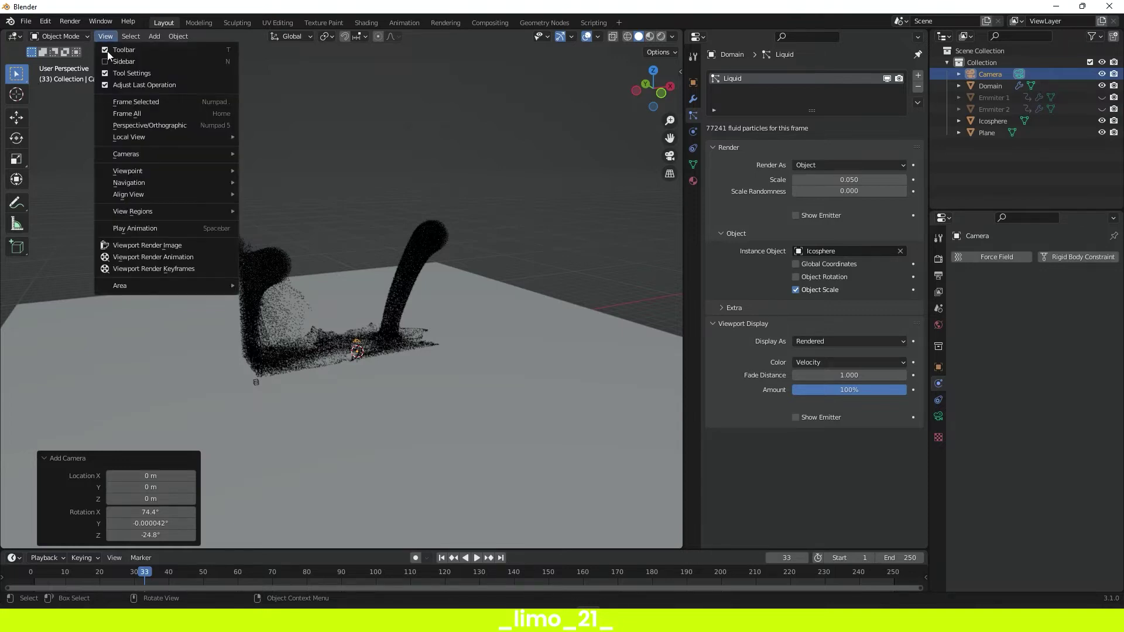
mouse_move(183, 195)
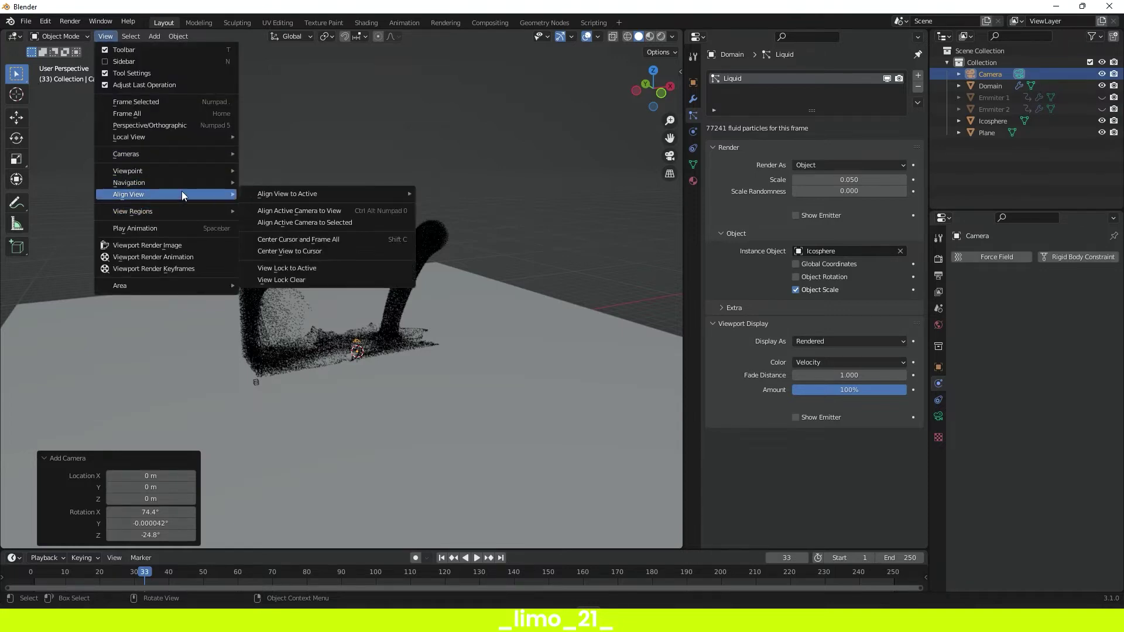
click(307, 209)
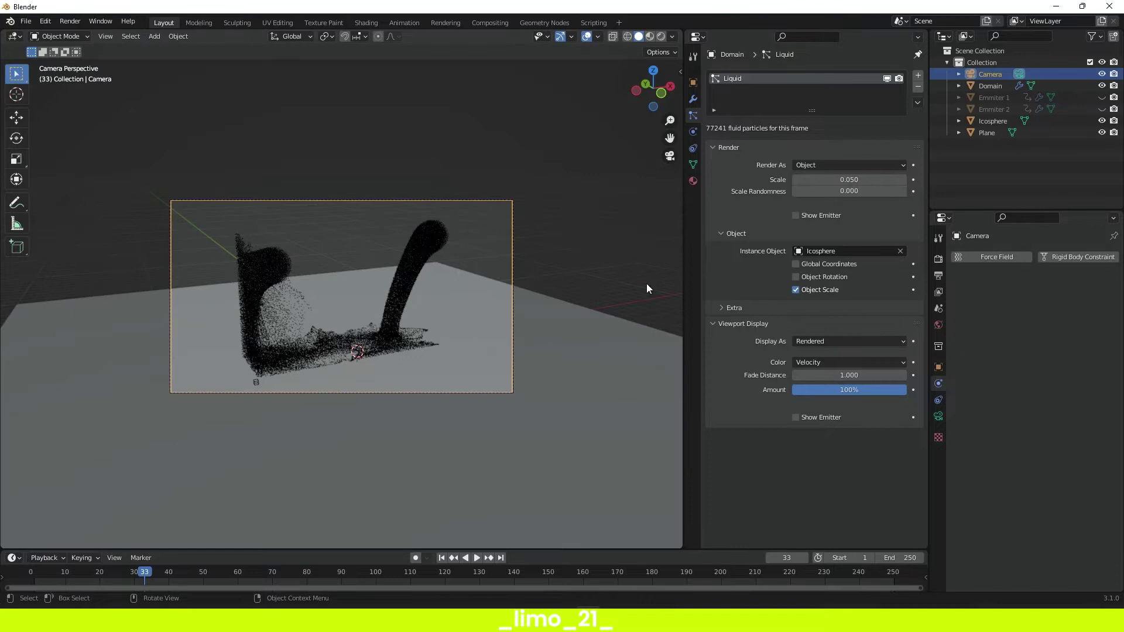
- Lock the camera to the view and orbit until the fluid splash fills the frame
key(n)
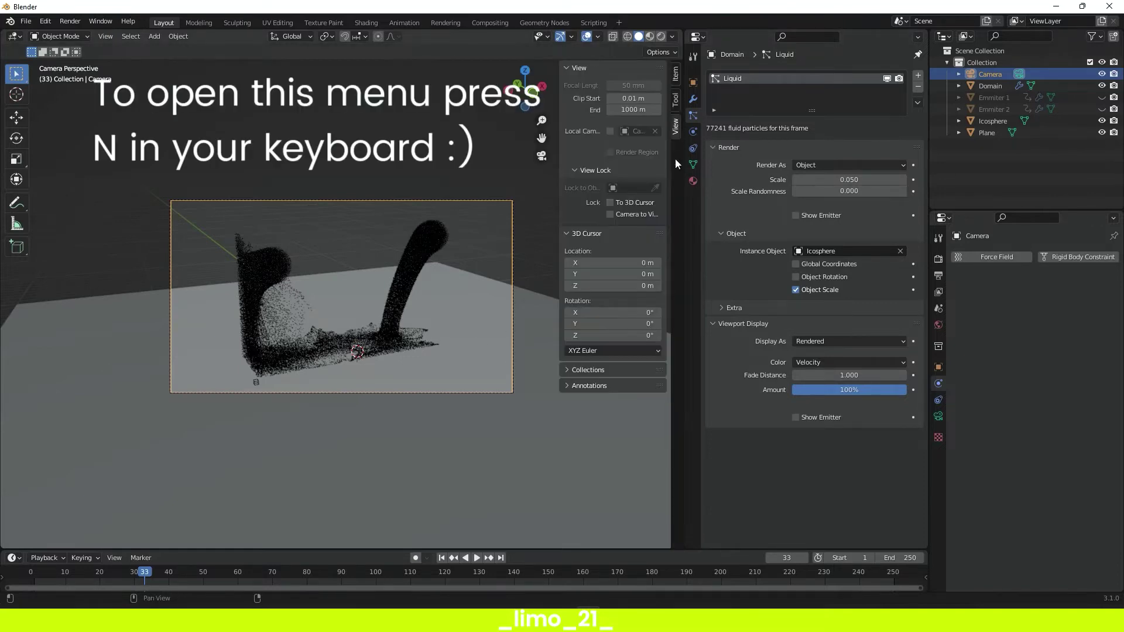
click(610, 214)
middle_drag(494, 339, 434, 337)
- Play the simulation forwards, refine the camera angle, then play it backwards
key(space)
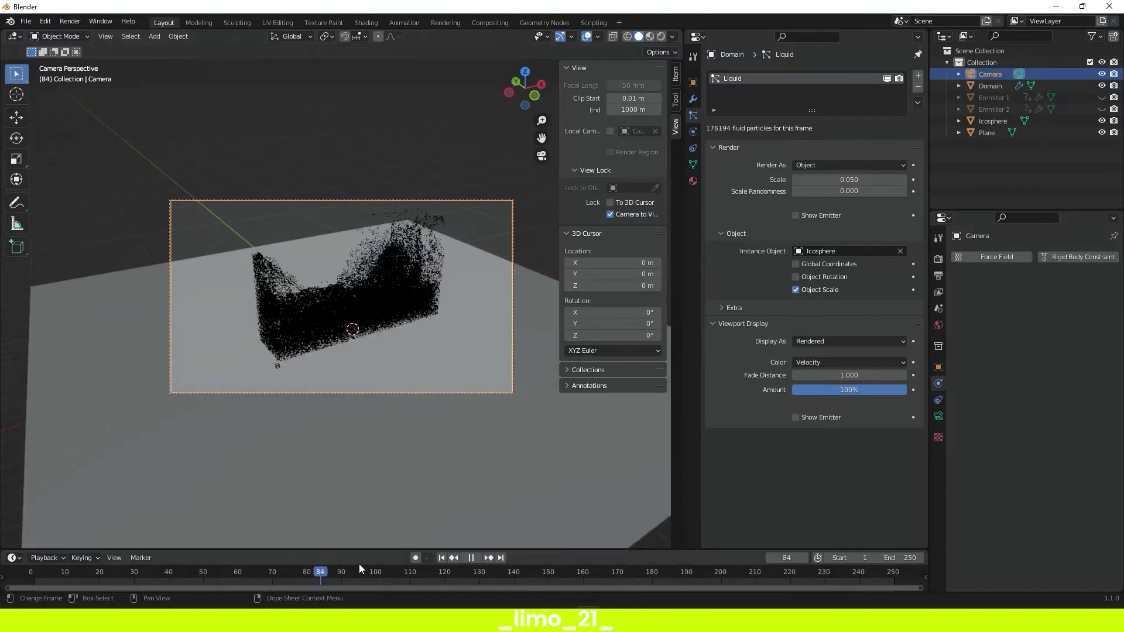
key(space)
middle_drag(460, 252, 437, 328)
key(shift+ctrl+space)
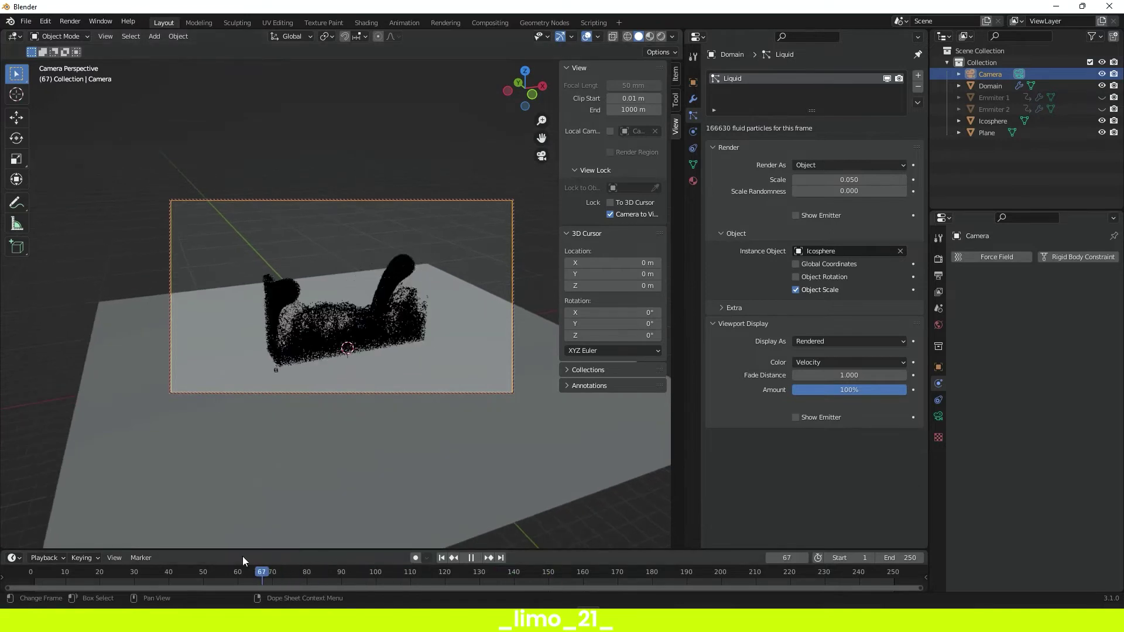
key(space)
click(516, 406)
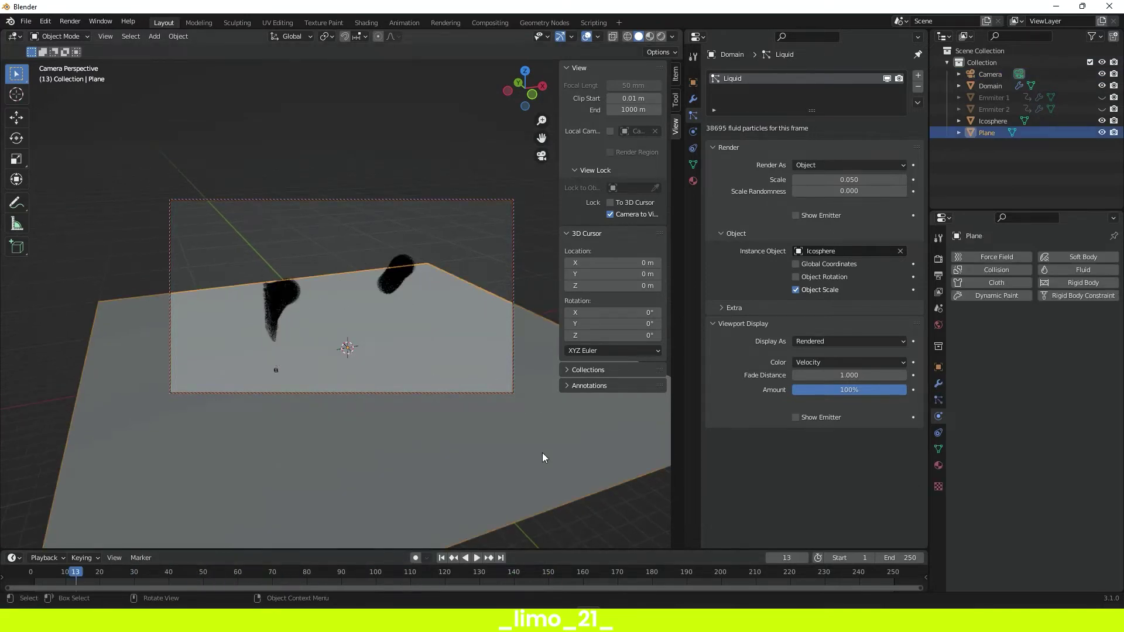
- Scale the ground plane to 1.619 and slide it flat under the fluid
key(g)
key(y)
key(s)
click(539, 439)
key(g)
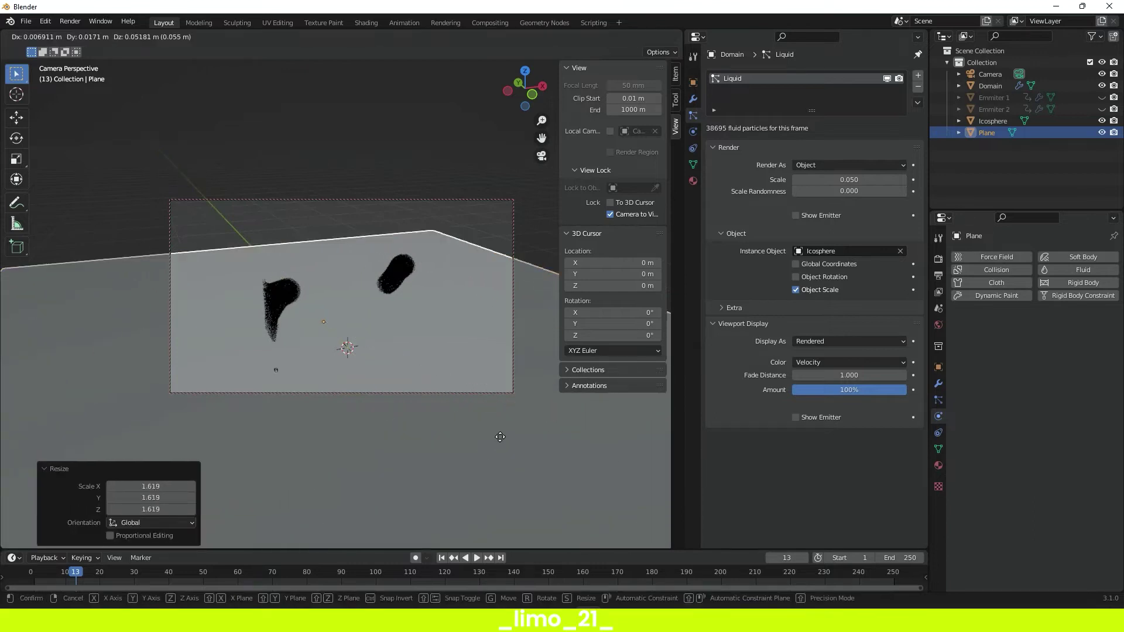
key(shift+z)
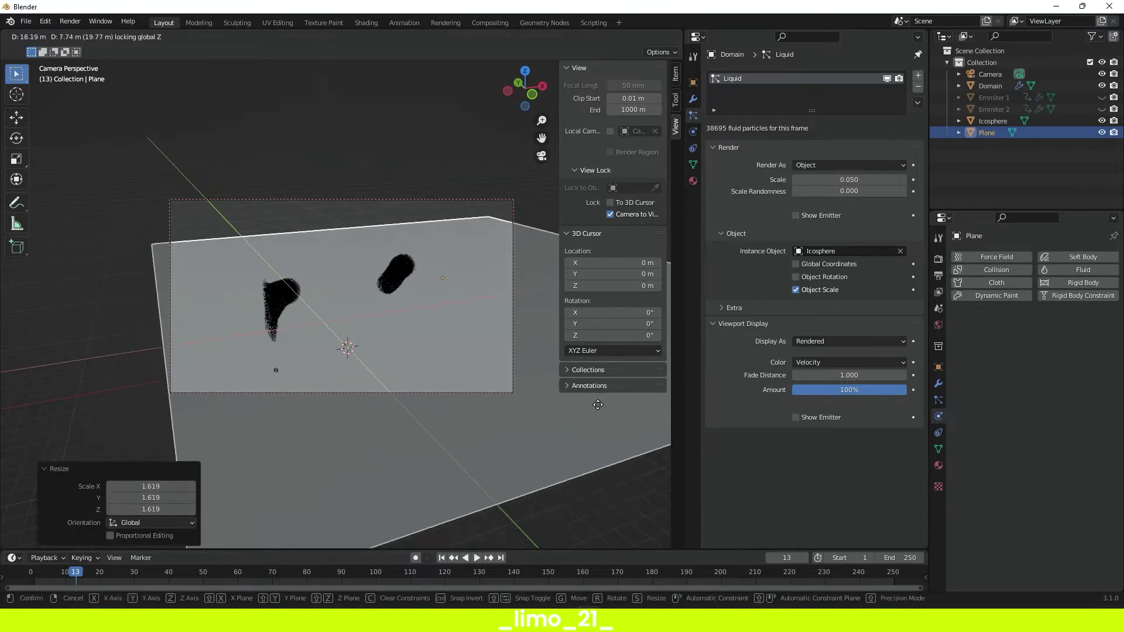
click(531, 424)
- Turn off Lock Camera to View and switch the viewport to Rendered shading
click(610, 215)
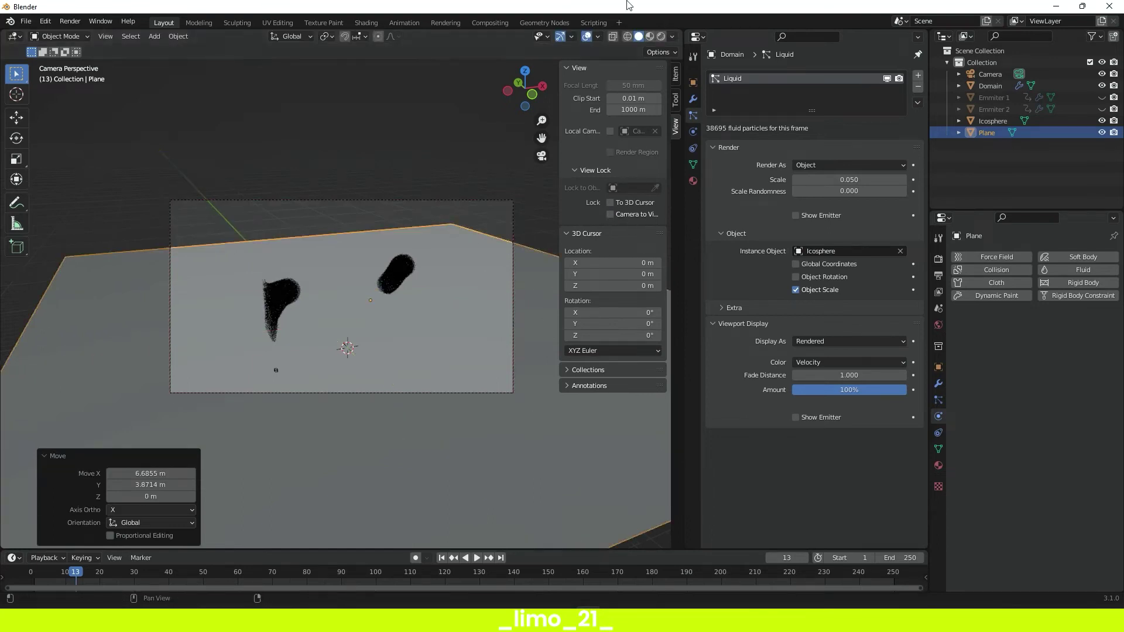
click(661, 37)
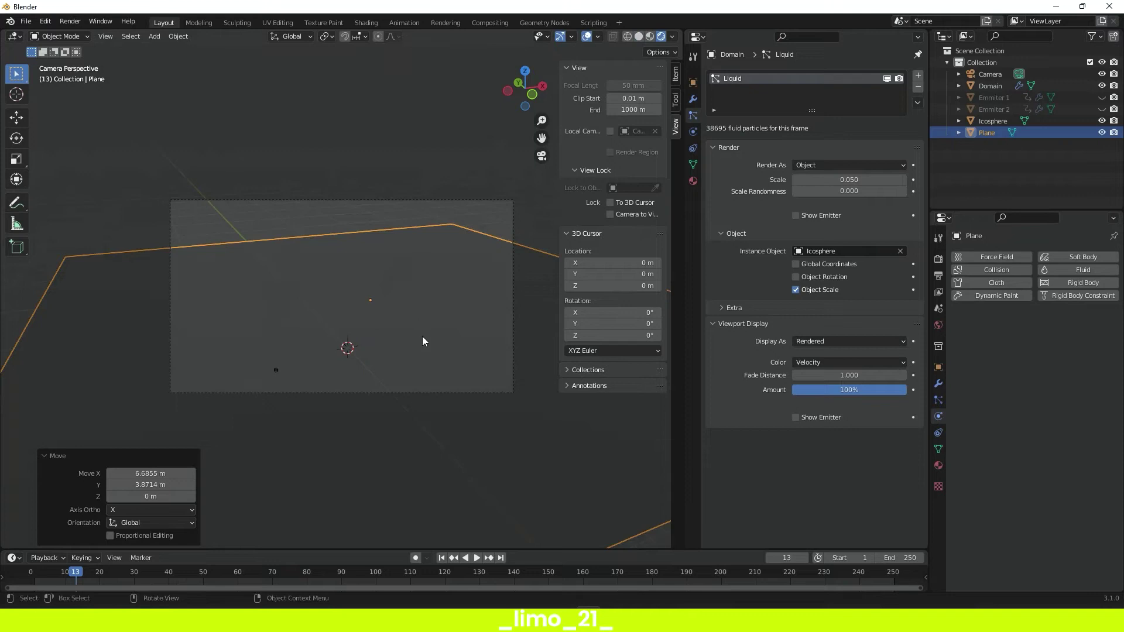
key(shift+a)
mouse_move(393, 309)
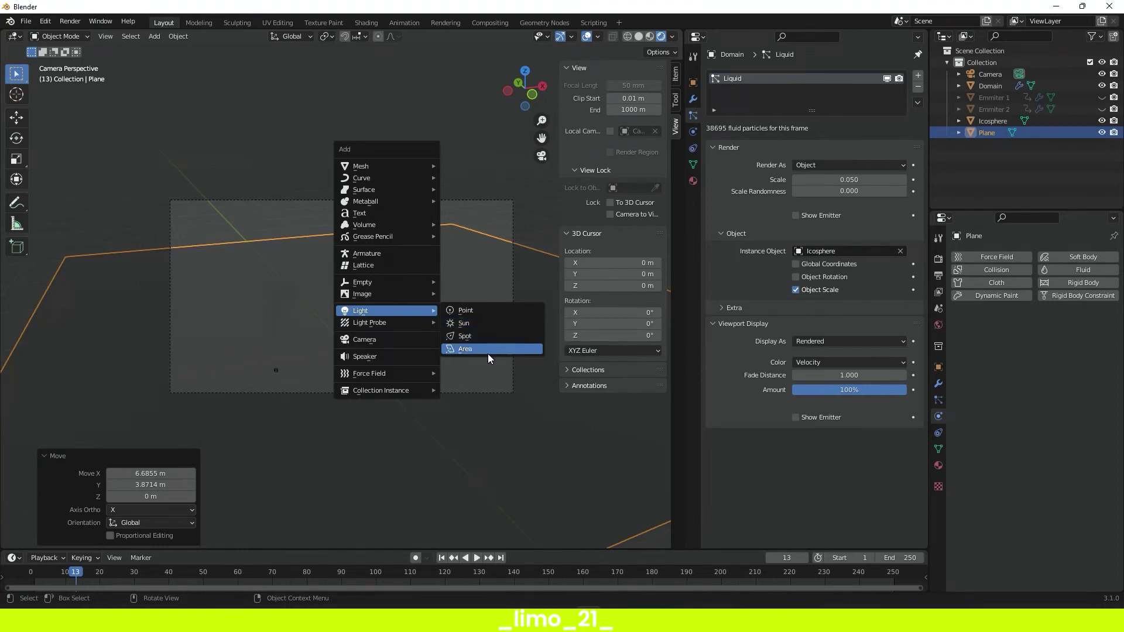
- Add an area light, raise it high above the scene and scale it to 10.405
click(490, 356)
key(g)
key(z)
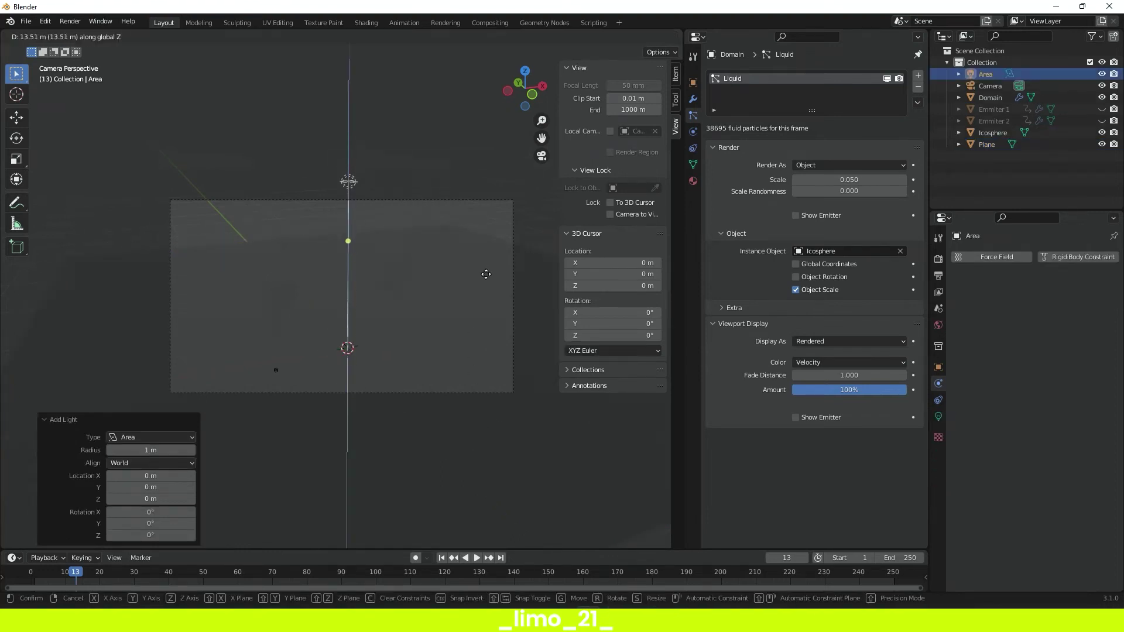
click(351, 317)
key(s)
click(321, 443)
- Shift the area light sideways to 11.63 m X and -6.80 m Y
key(s)
key(g)
key(x)
click(512, 355)
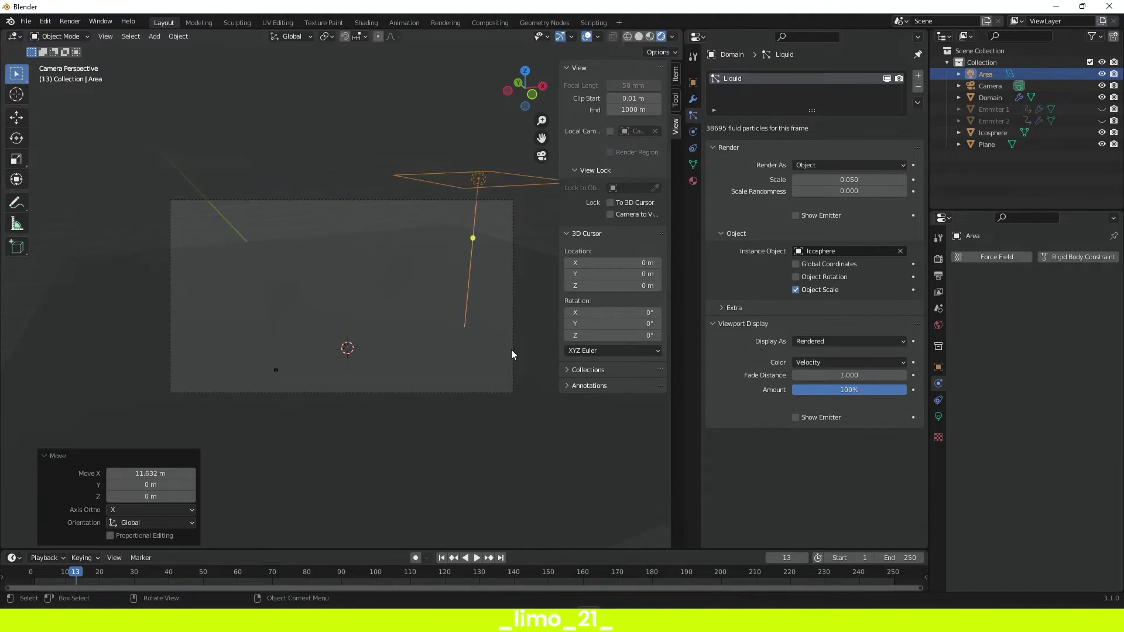
key(g)
key(y)
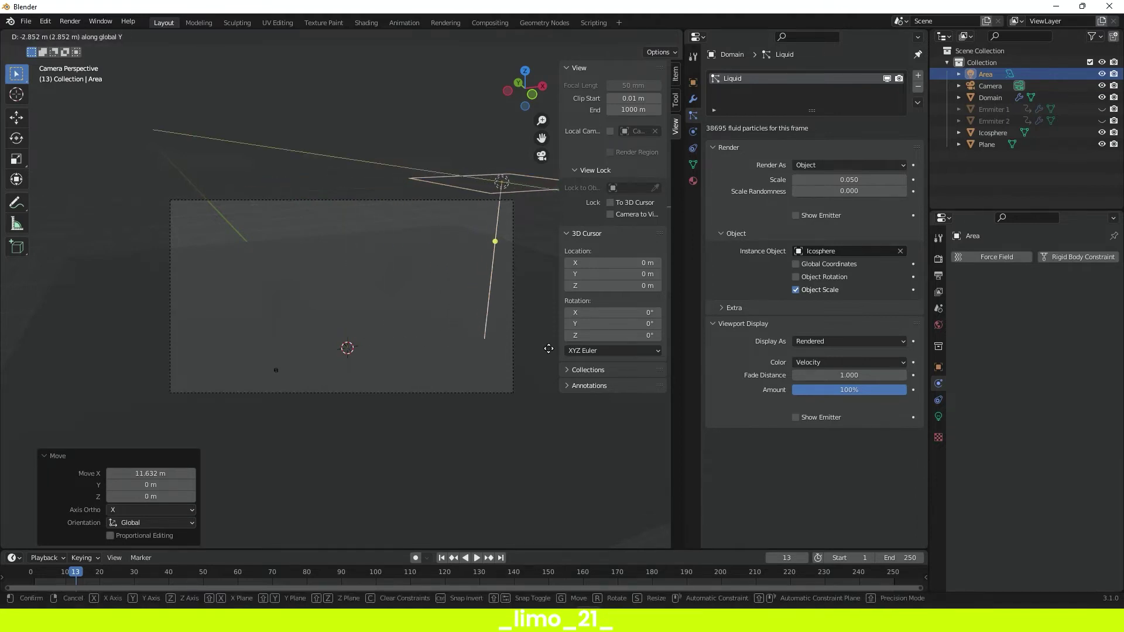
click(568, 375)
- Tilt the area light about 49° toward the fluid and raise its power to 3000 W
key(r)
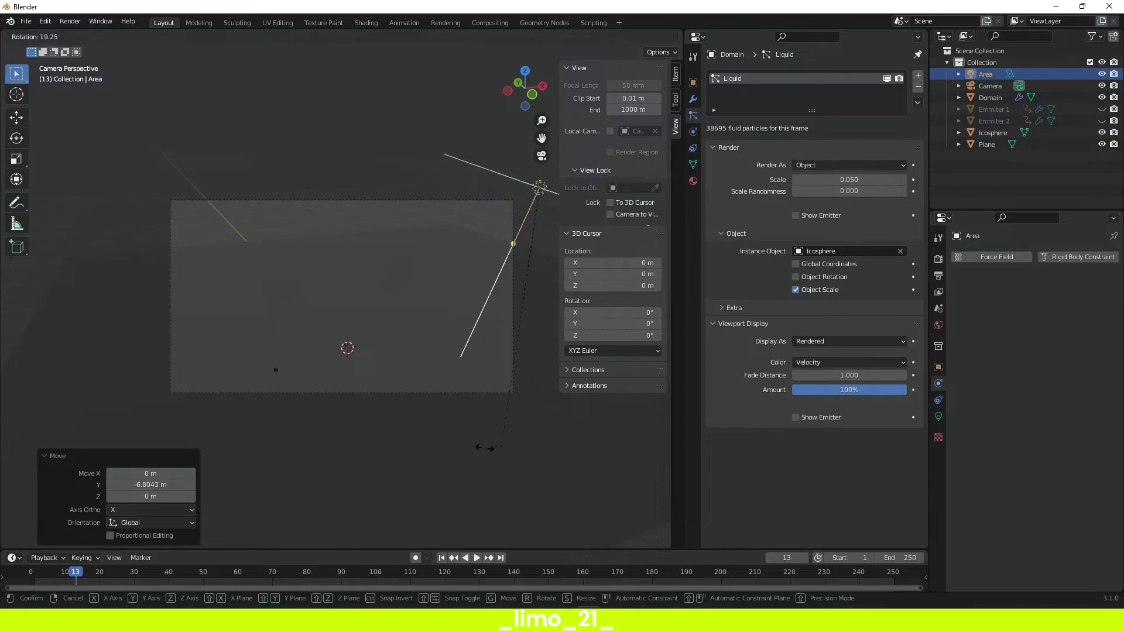
click(375, 396)
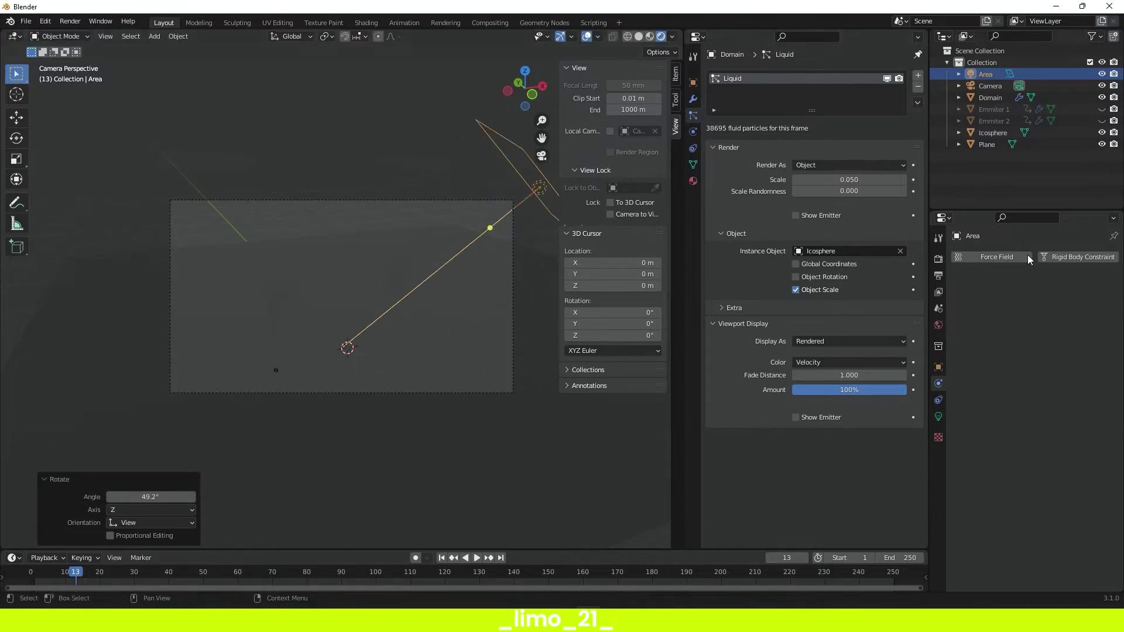
click(938, 417)
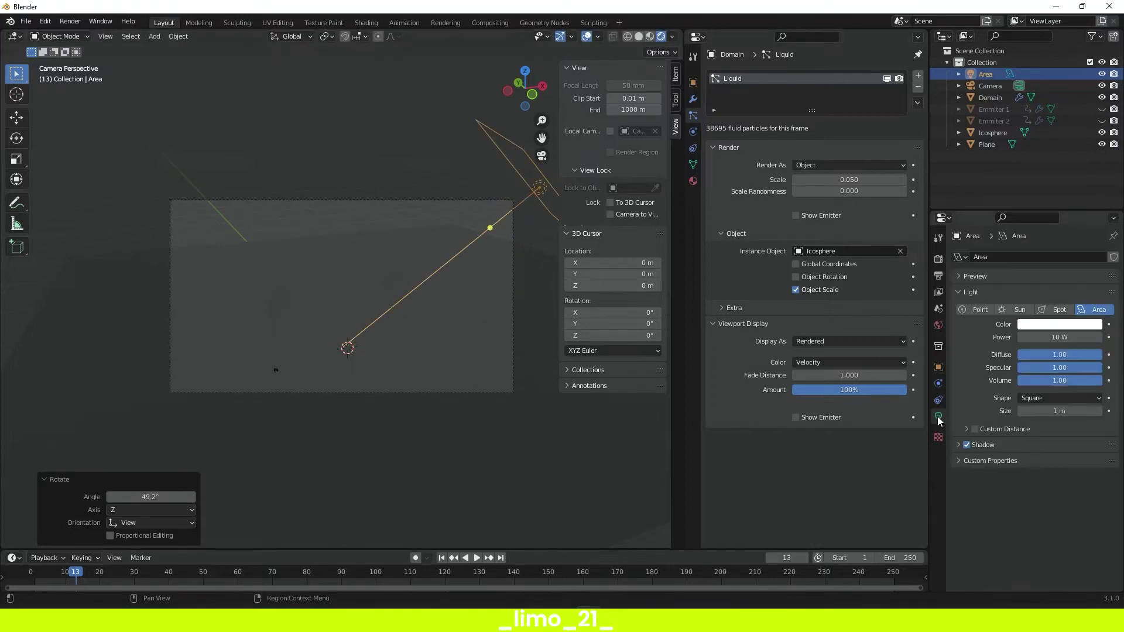
double_click(1054, 337)
key(Return)
double_click(1054, 337)
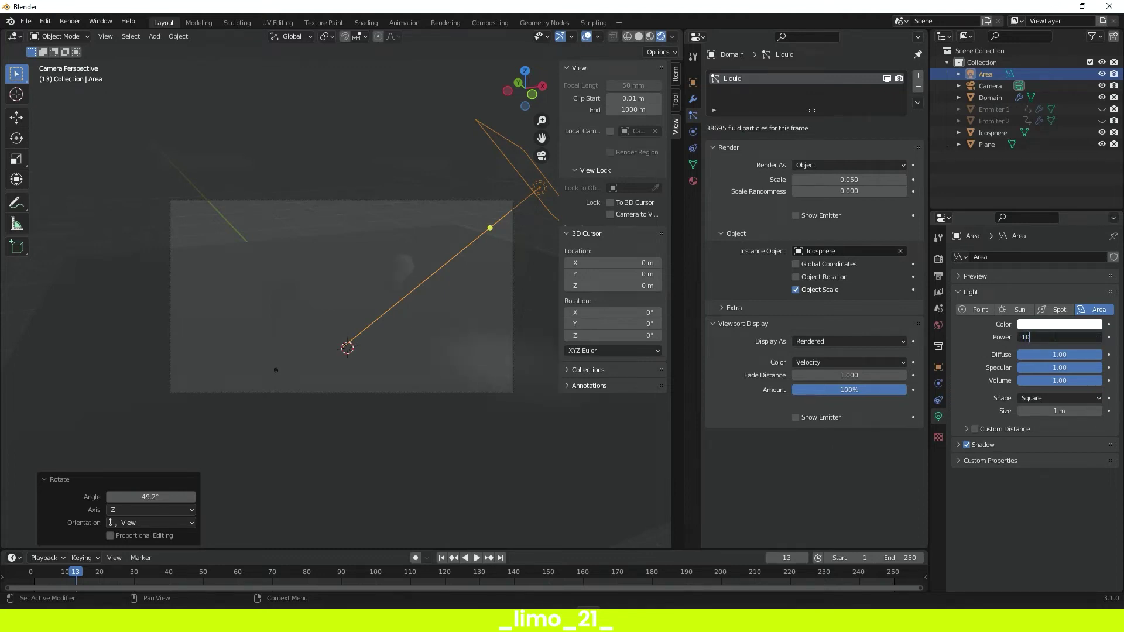
key(Return)
double_click(1054, 336)
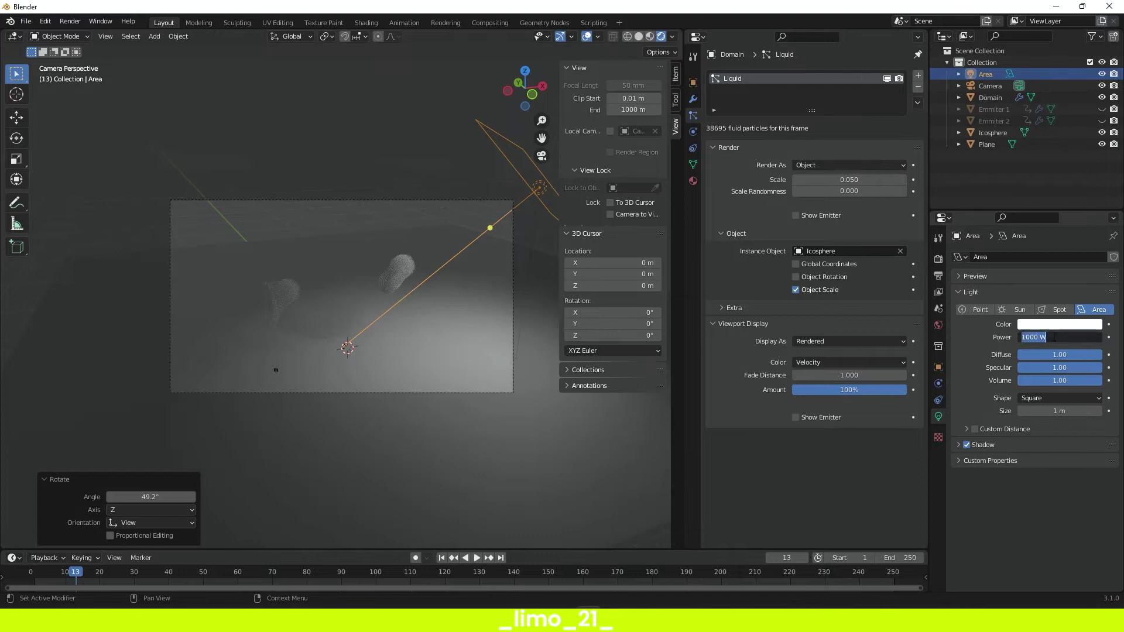
text(3000)
key(Return)
- Lower the area light and move it closer to the fluid
key(g)
key(z)
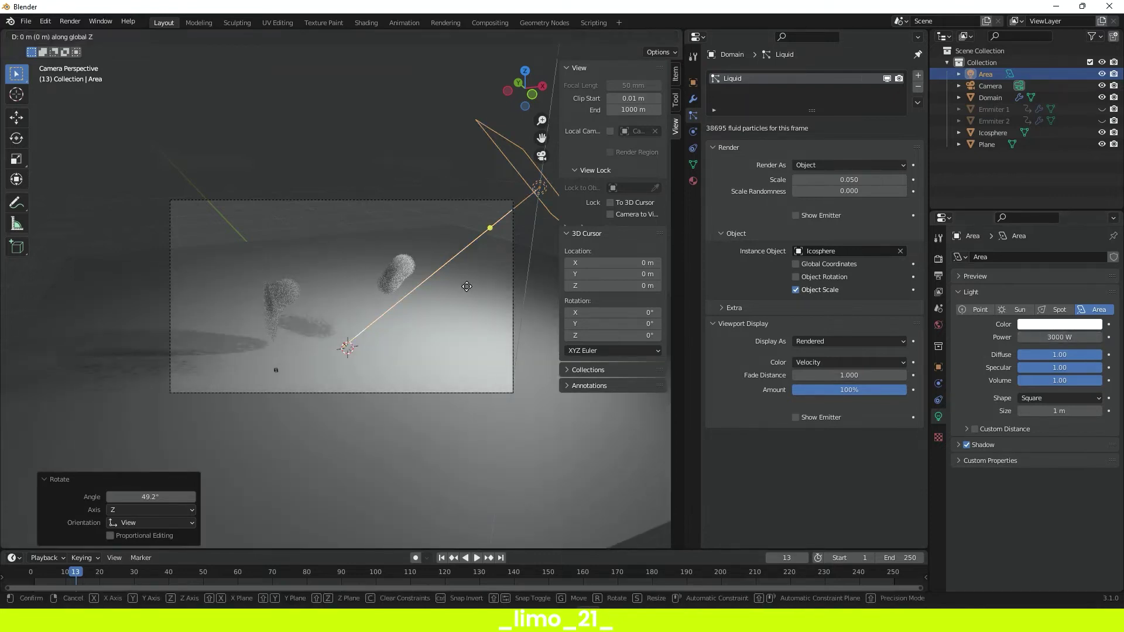
key(Return)
key(g)
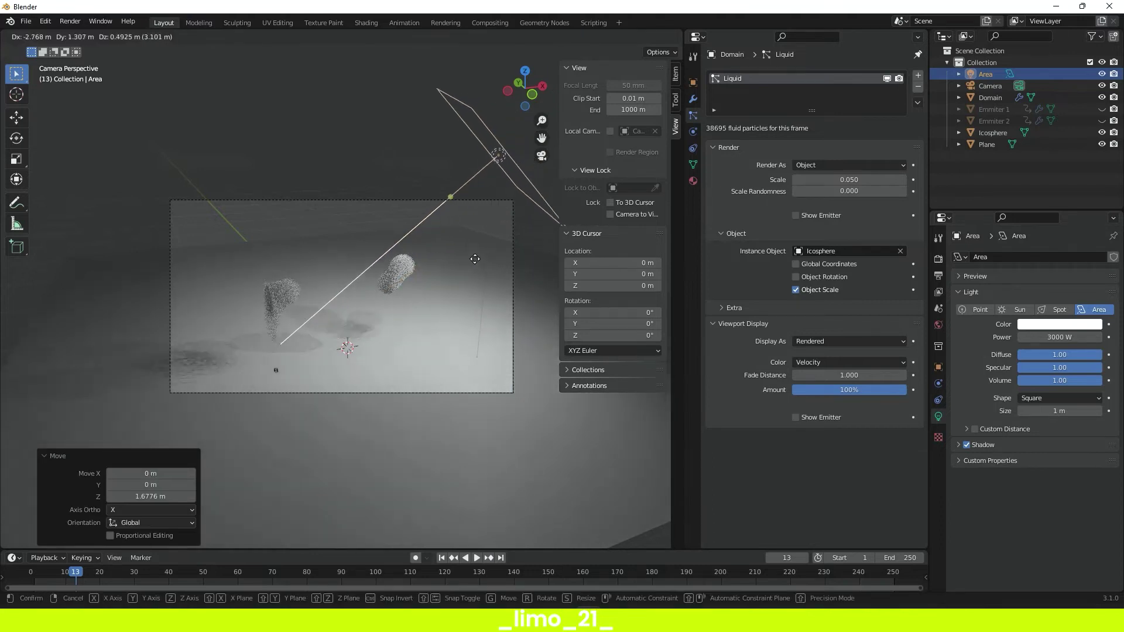
click(494, 298)
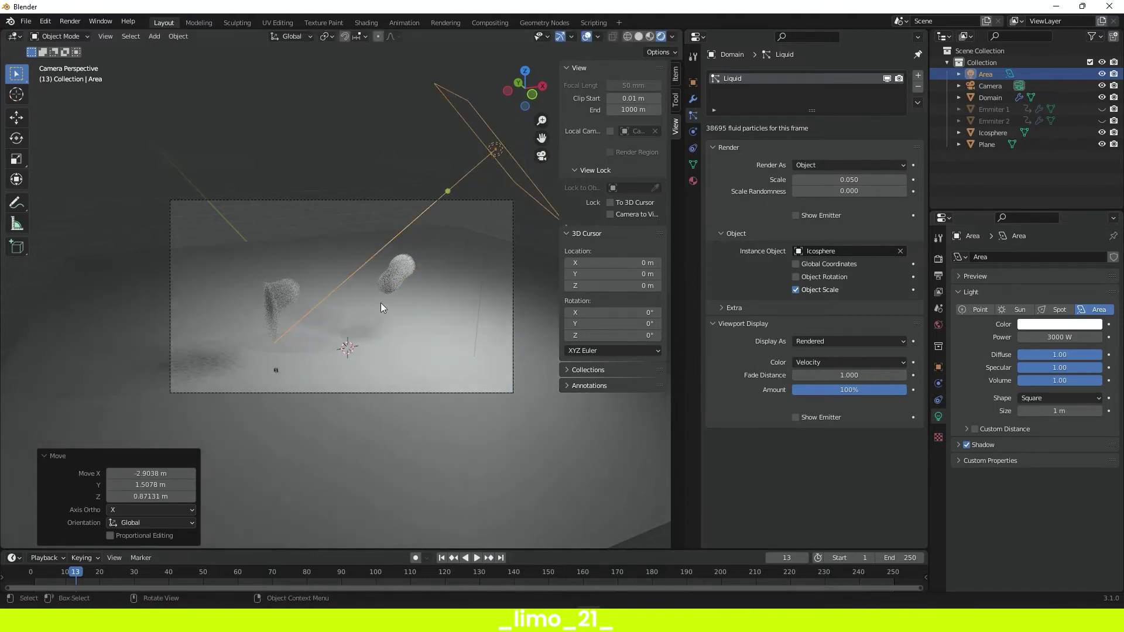
click(940, 326)
click(1053, 337)
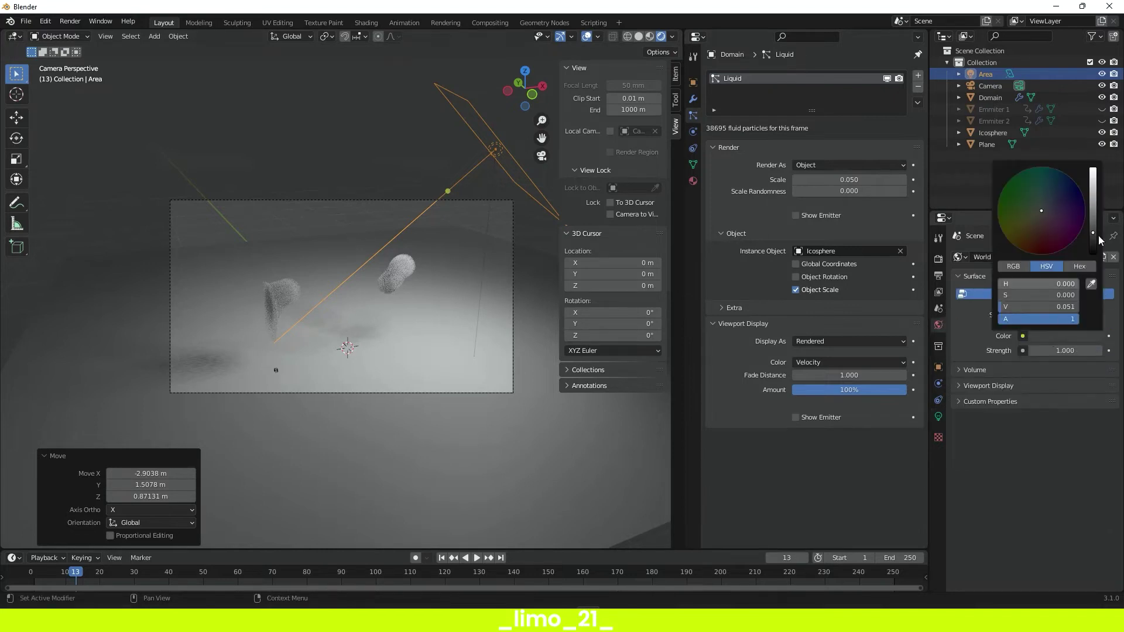
- Brighten the world background to light grey and switch to the Shading workspace
drag(1093, 233, 1092, 194)
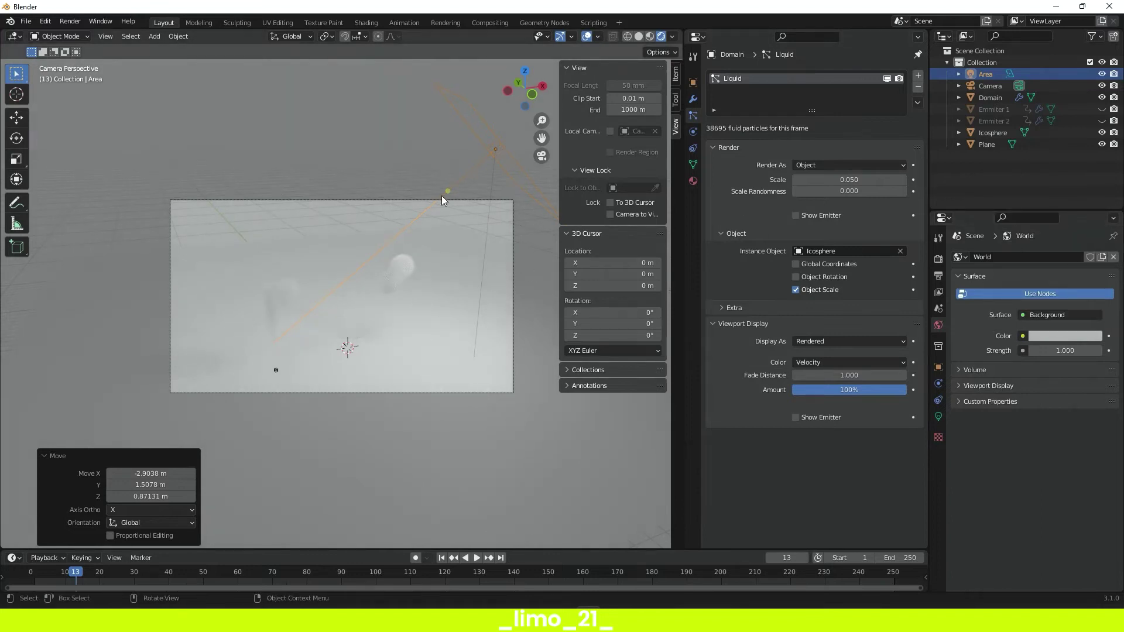
key(n)
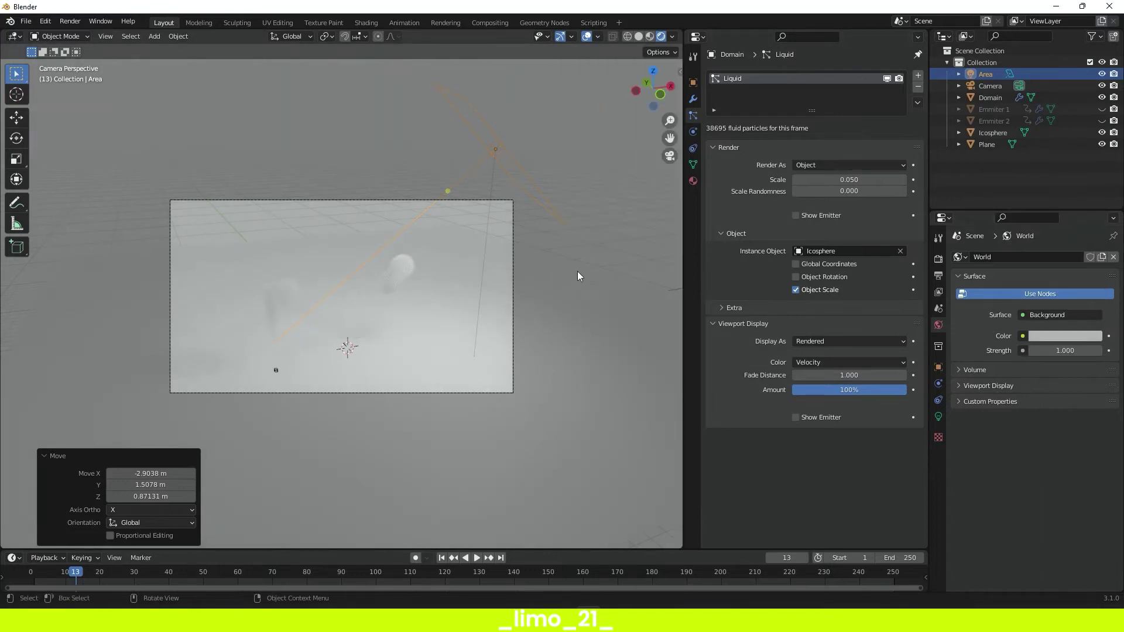
click(363, 22)
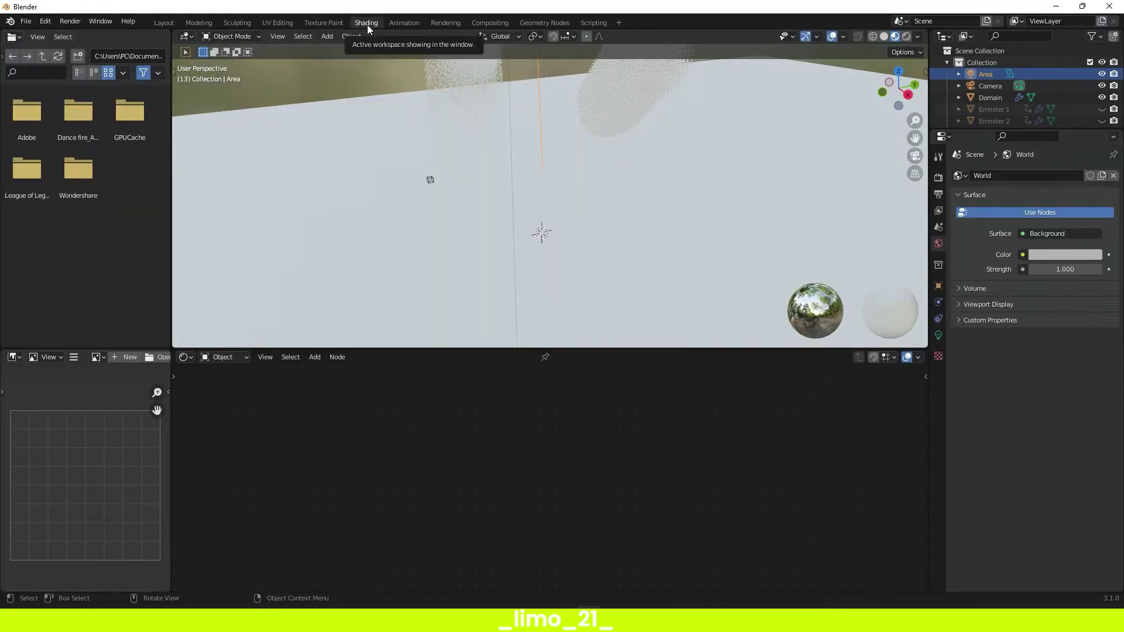
- Merge away the file browser and image editor, then give the Icosphere a new material
drag(174, 343, 88, 327)
drag(172, 352, 82, 387)
middle_drag(427, 202, 542, 183)
click(608, 141)
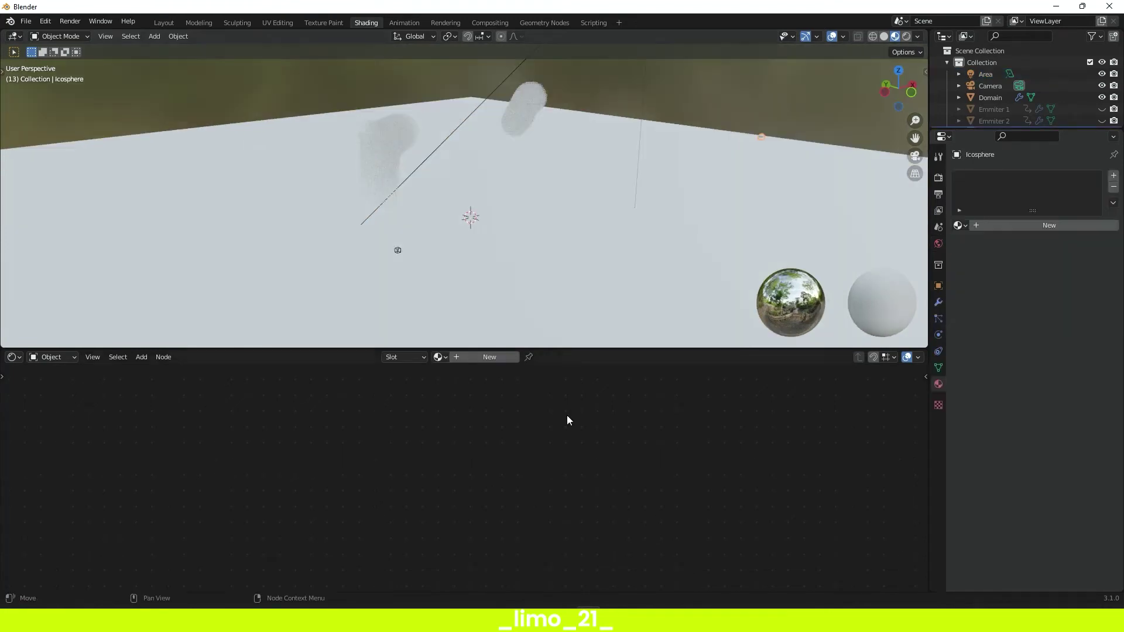
click(493, 358)
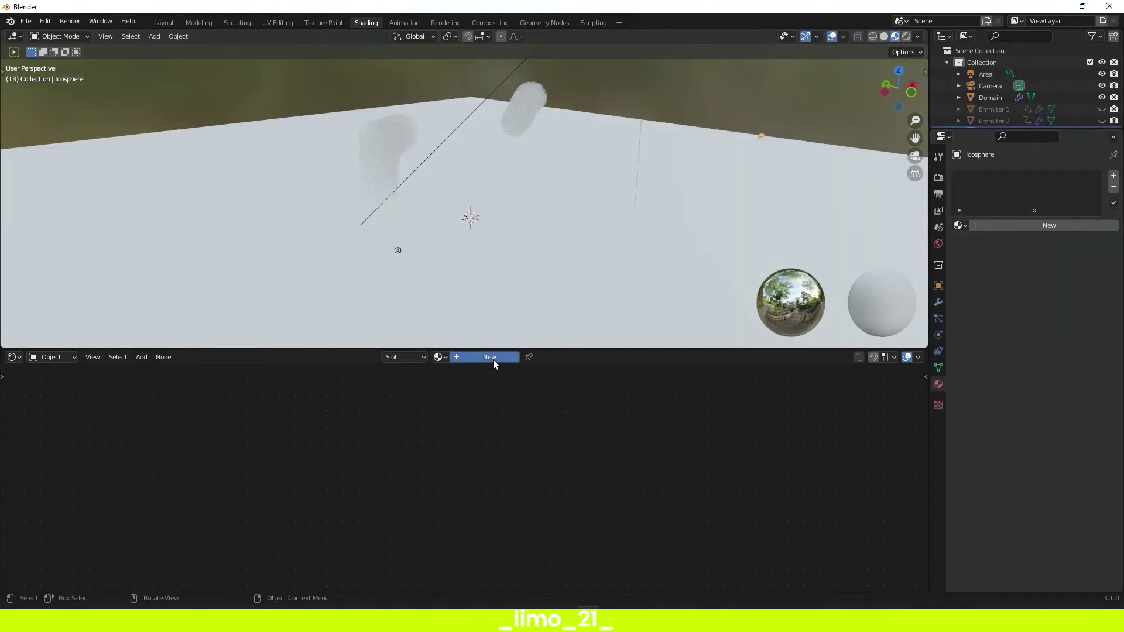
- Orbit and zoom the viewport to get a clear look at the plumes
scroll(525, 170, down, 5)
middle_drag(527, 185, 404, 148)
scroll(495, 195, up, 5)
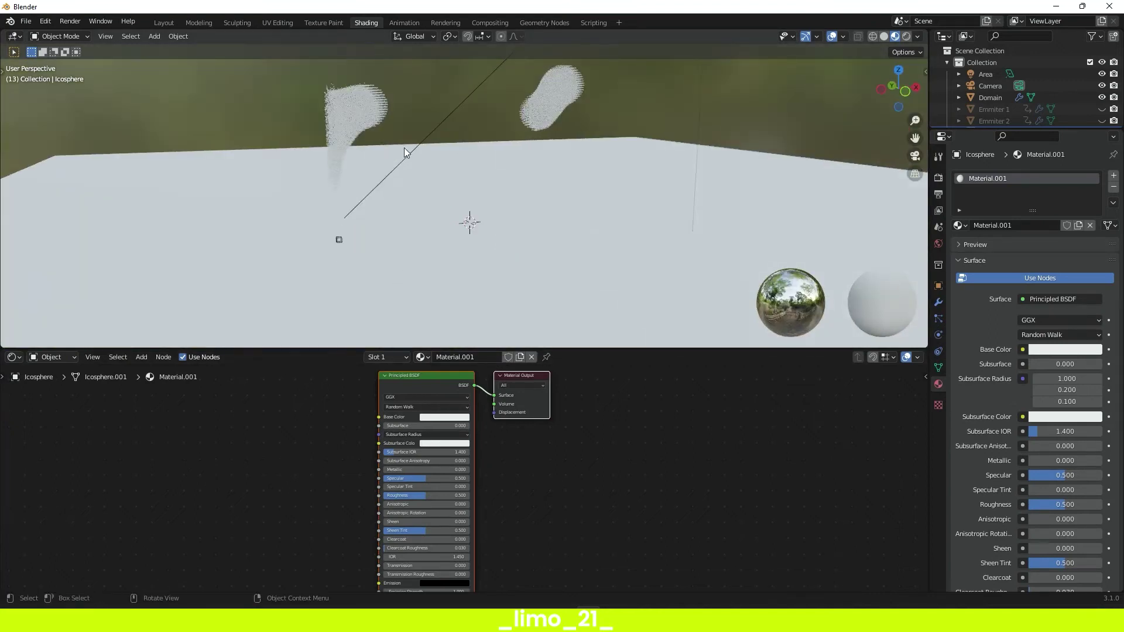
scroll(468, 153, down, 2)
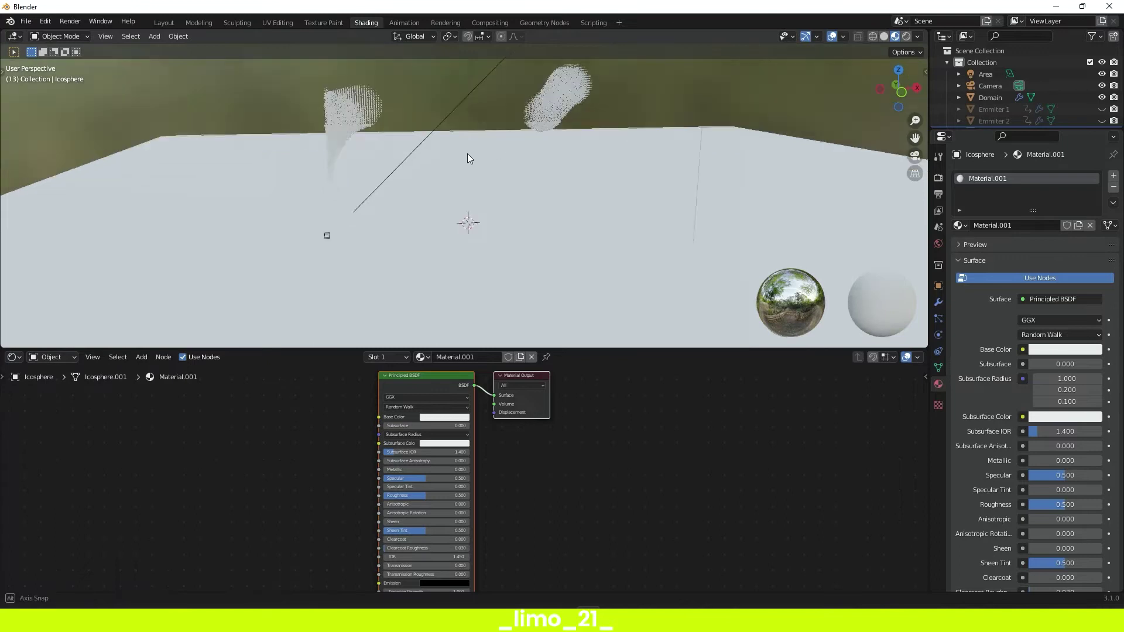
scroll(458, 156, up, 3)
middle_drag(458, 157, 504, 137)
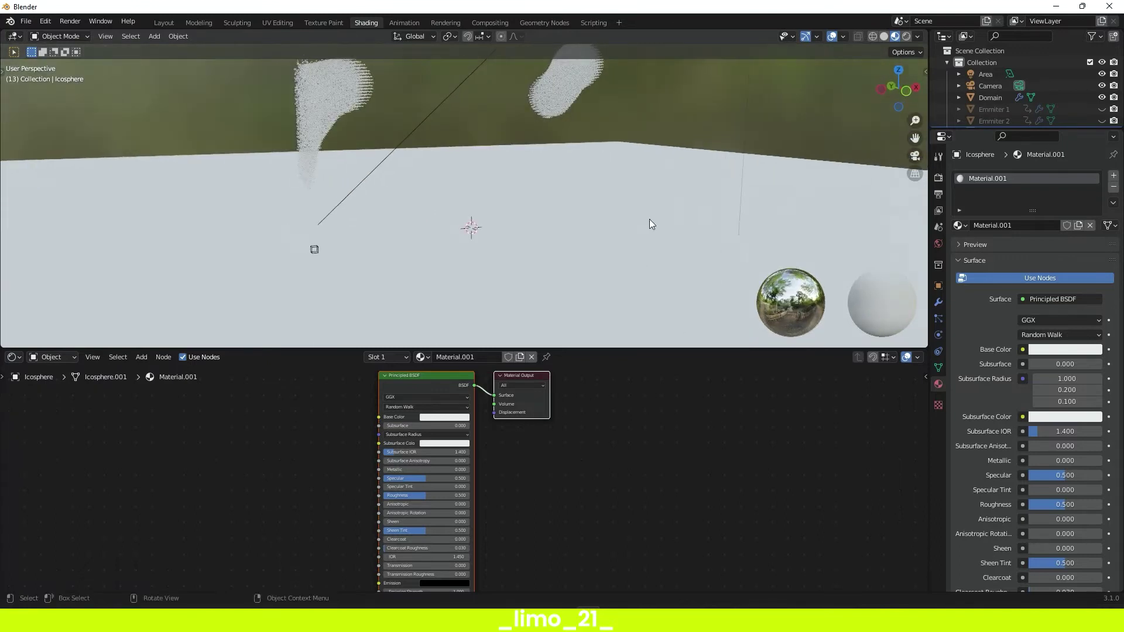
middle_drag(776, 202, 419, 209)
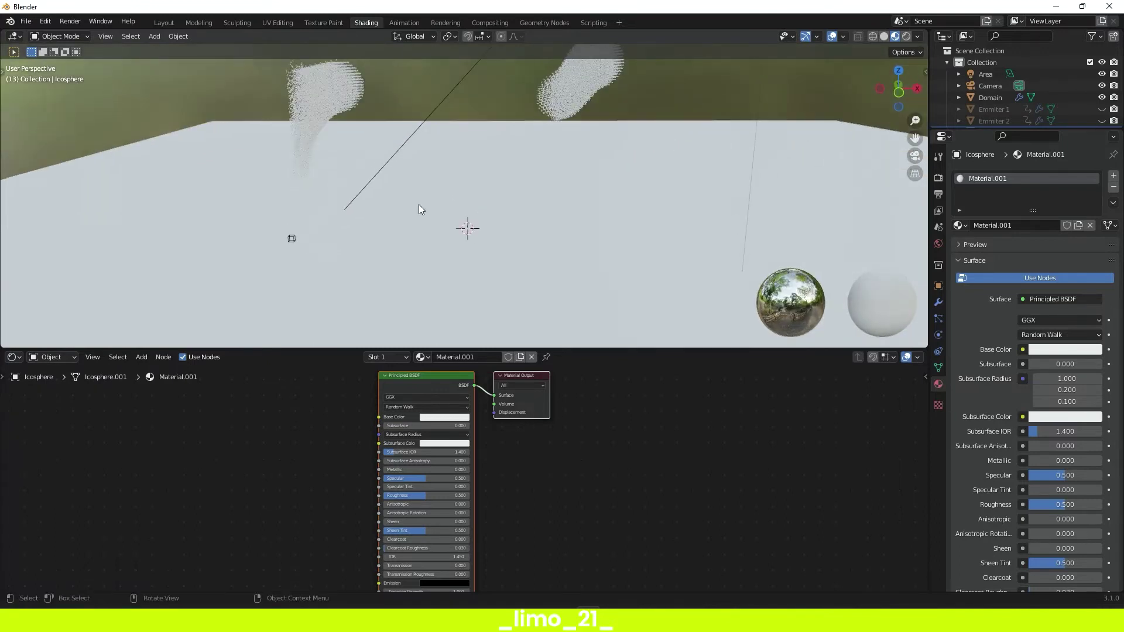
shift+middle_drag(501, 170, 598, 147)
- Add a Particle Info node beside the Principled BSDF in Material.001
middle_drag(422, 410, 460, 408)
scroll(585, 492, down, 2)
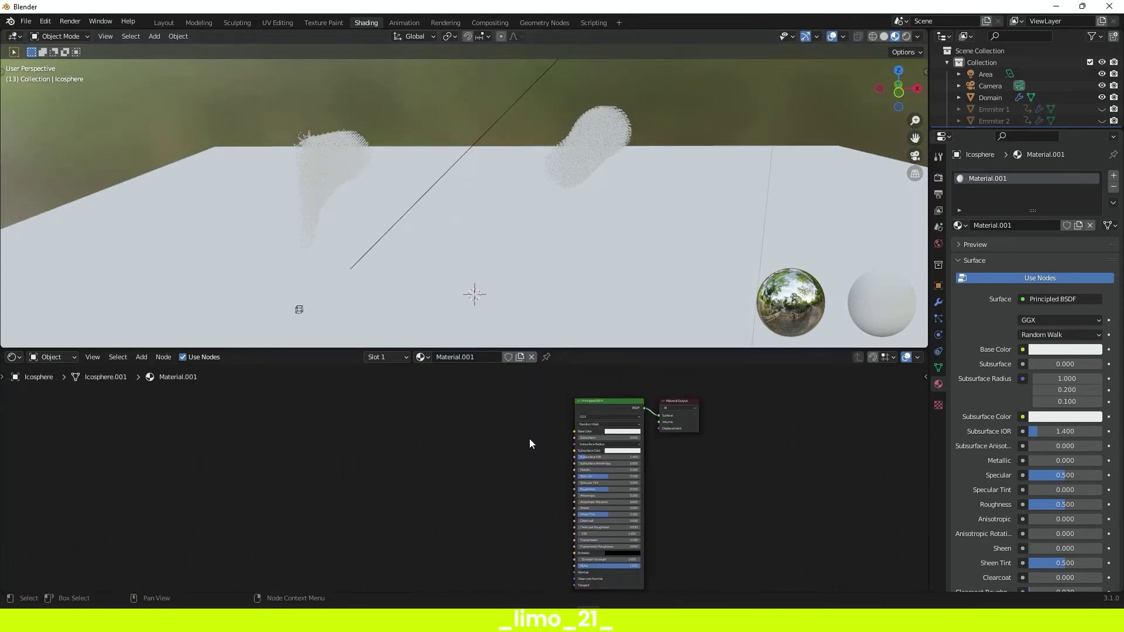
scroll(532, 445, up, 2)
key(shift+a)
text(part)
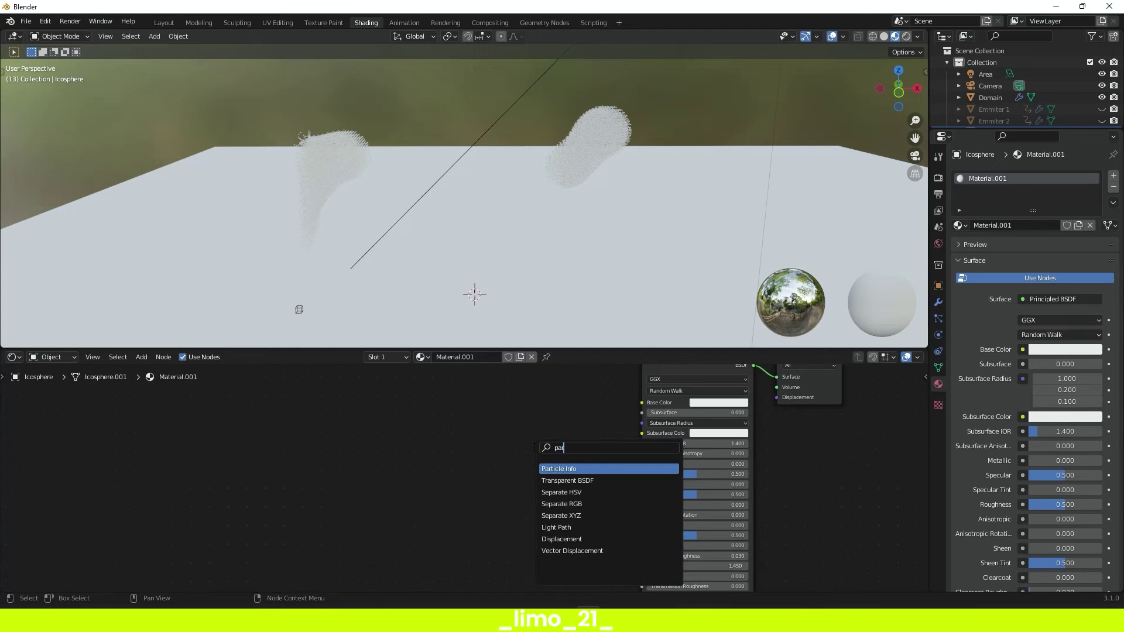
key(Return)
click(476, 407)
scroll(484, 432, up, 3)
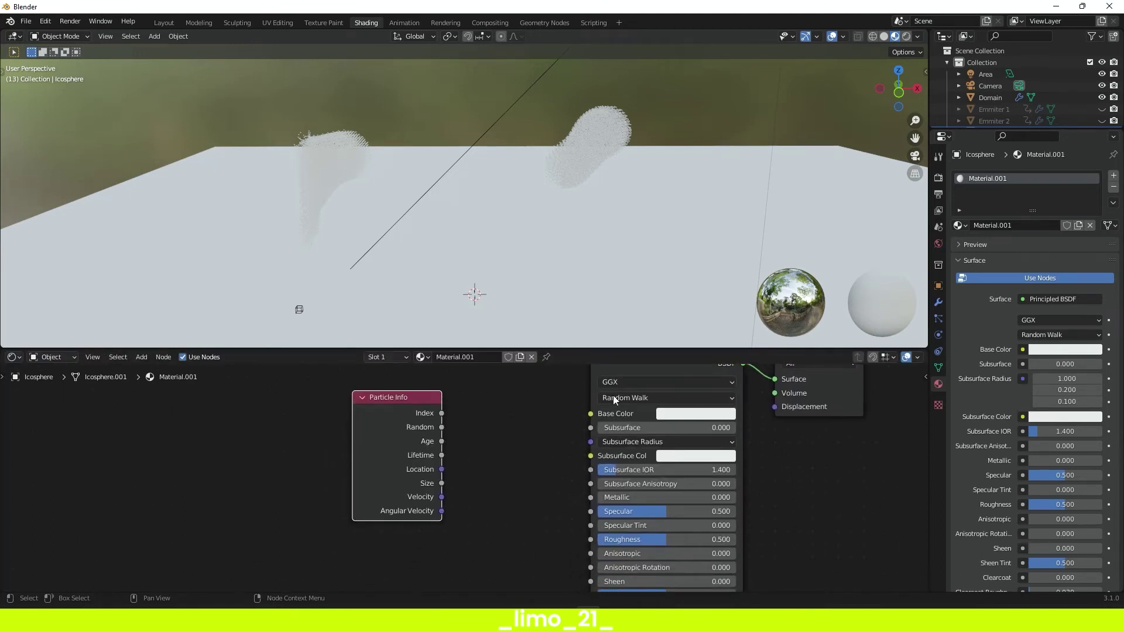
click(939, 178)
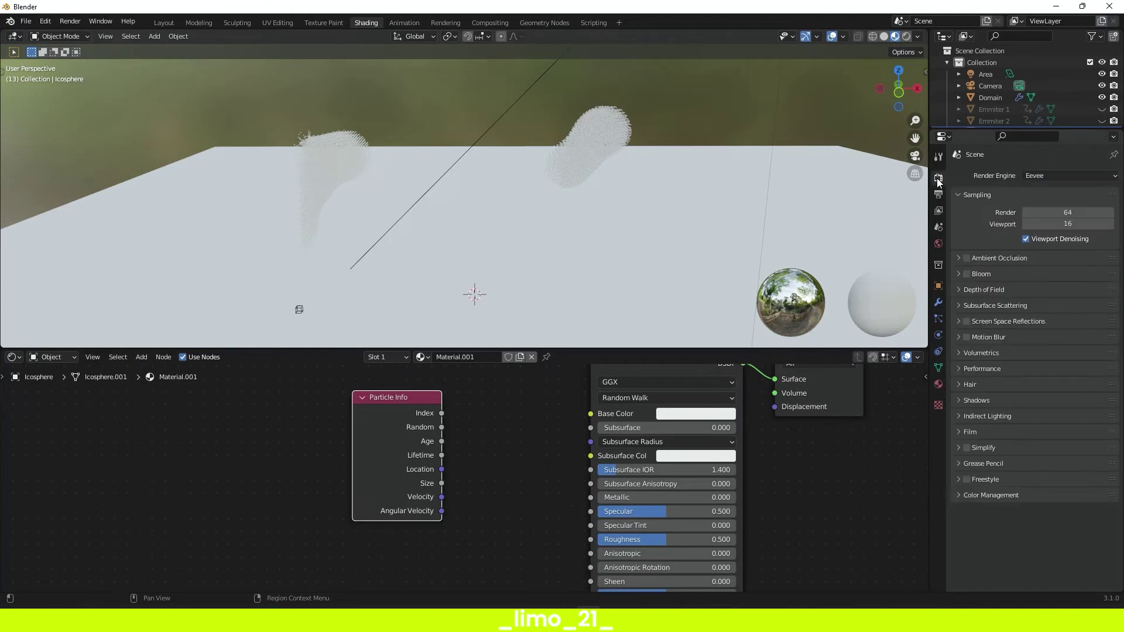
- Set the render engine to Cycles on GPU Compute
click(1057, 175)
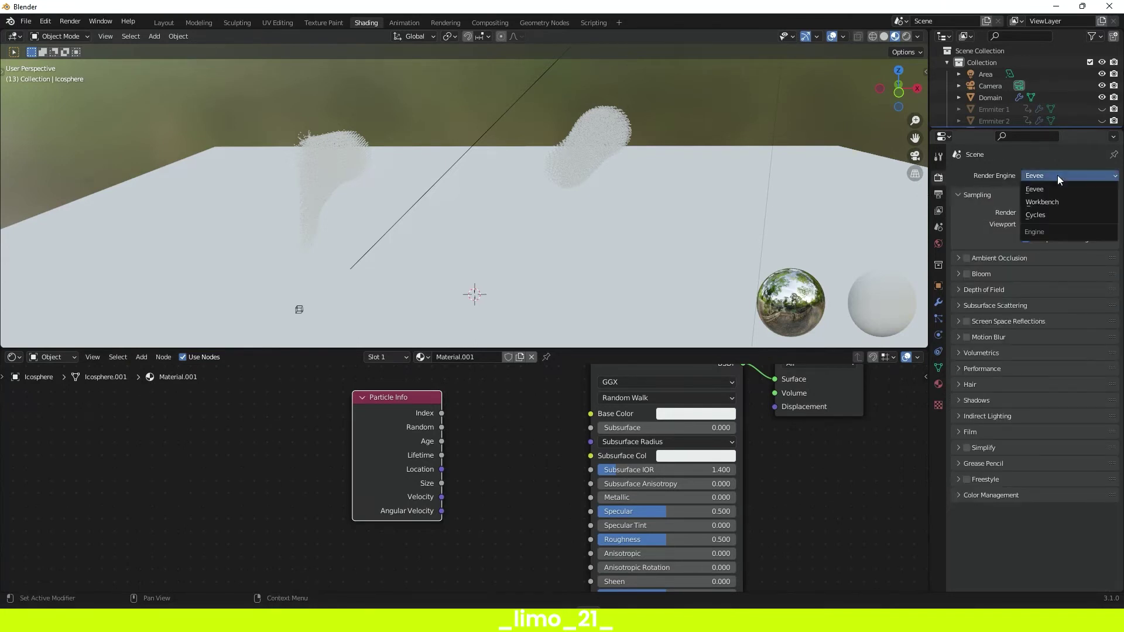
click(1054, 214)
click(1046, 205)
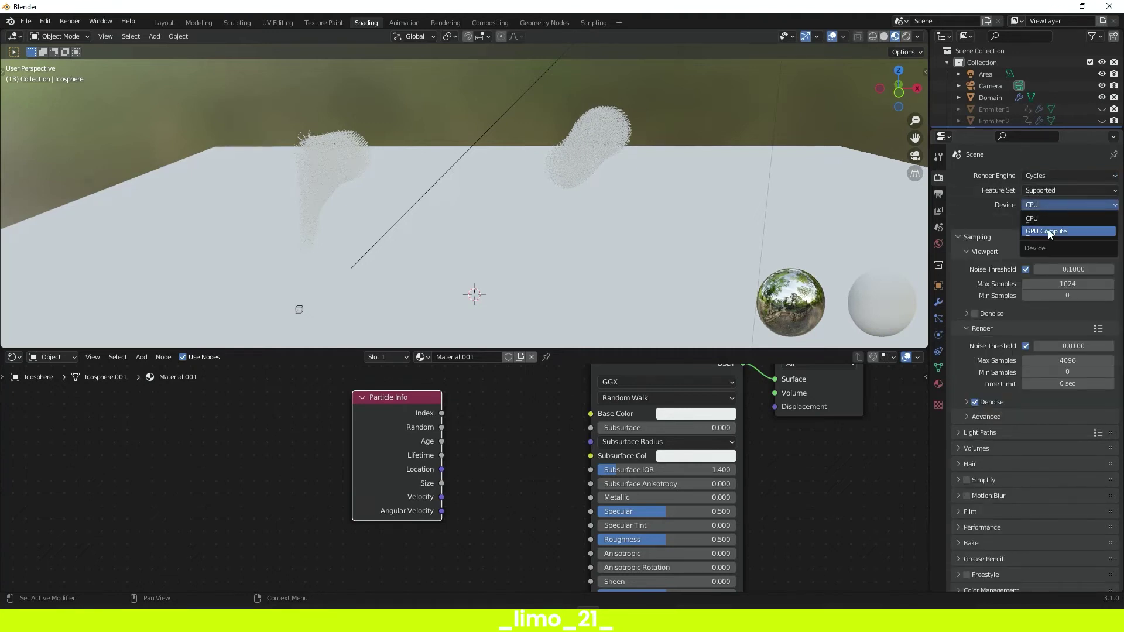
click(1048, 230)
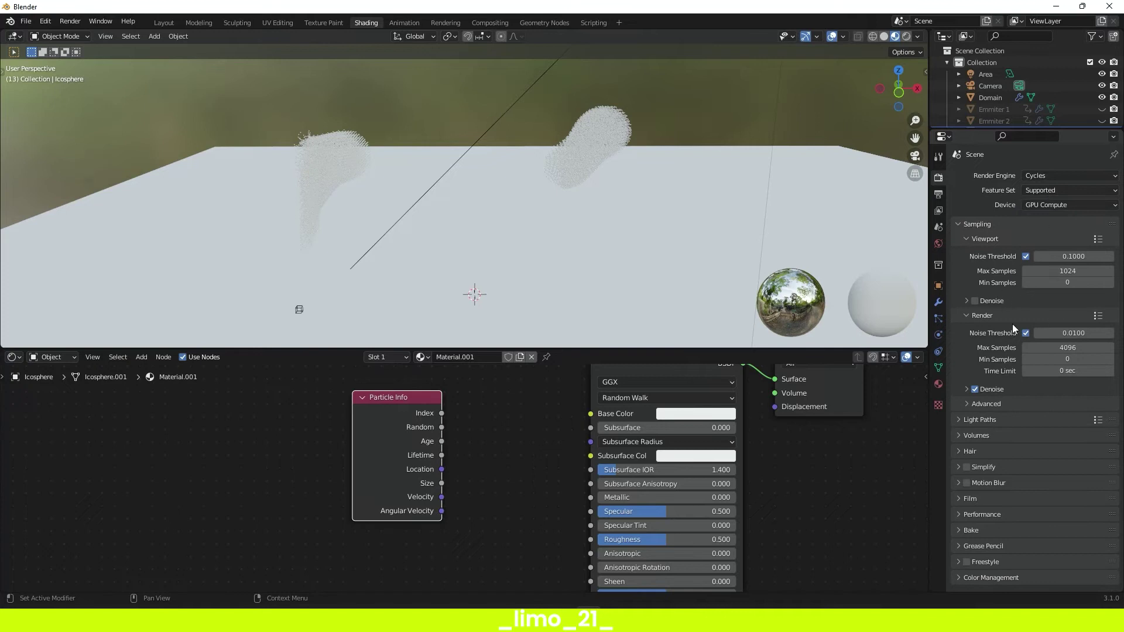
- Cap Max Samples at 100 for the viewport and 250 for the final render
click(1060, 270)
text(110)
key(BackSpace)
key(BackSpace)
text(00)
key(Return)
click(1068, 348)
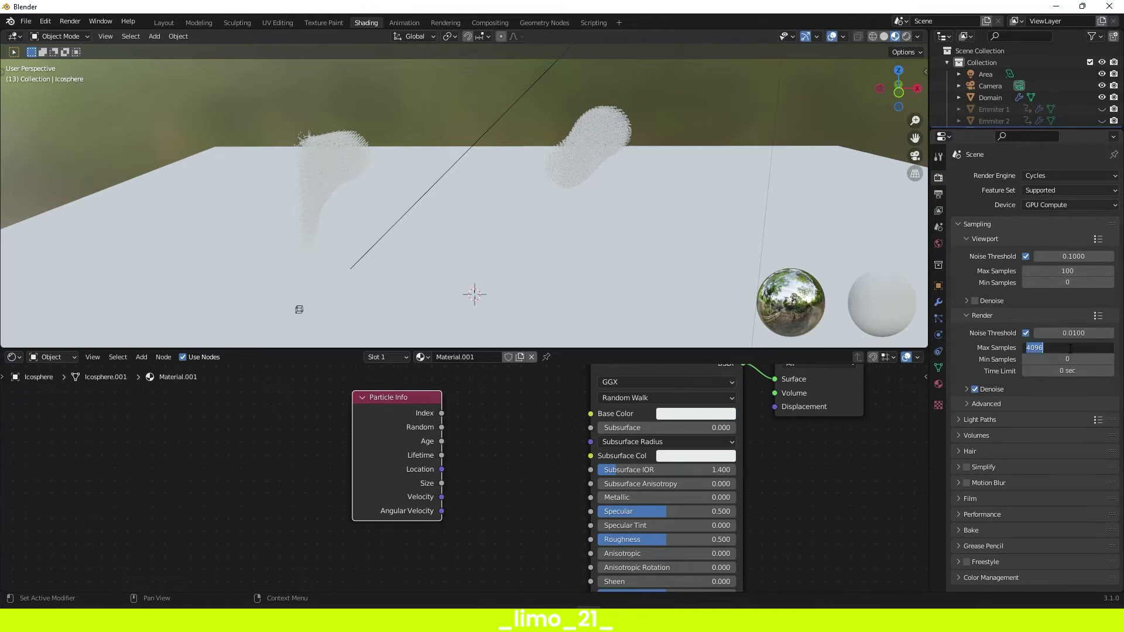
text(250)
key(Return)
middle_drag(560, 183, 590, 182)
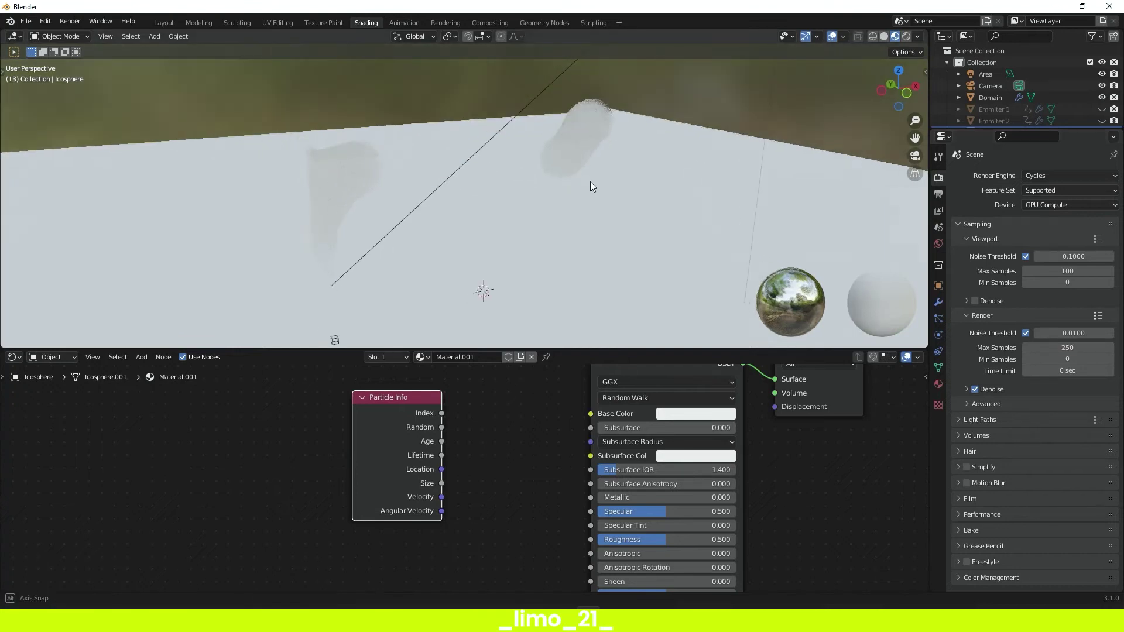
- Make room beside Particle Info and add a ColorRamp node via search
scroll(461, 453, down, 2)
middle_drag(495, 444, 476, 462)
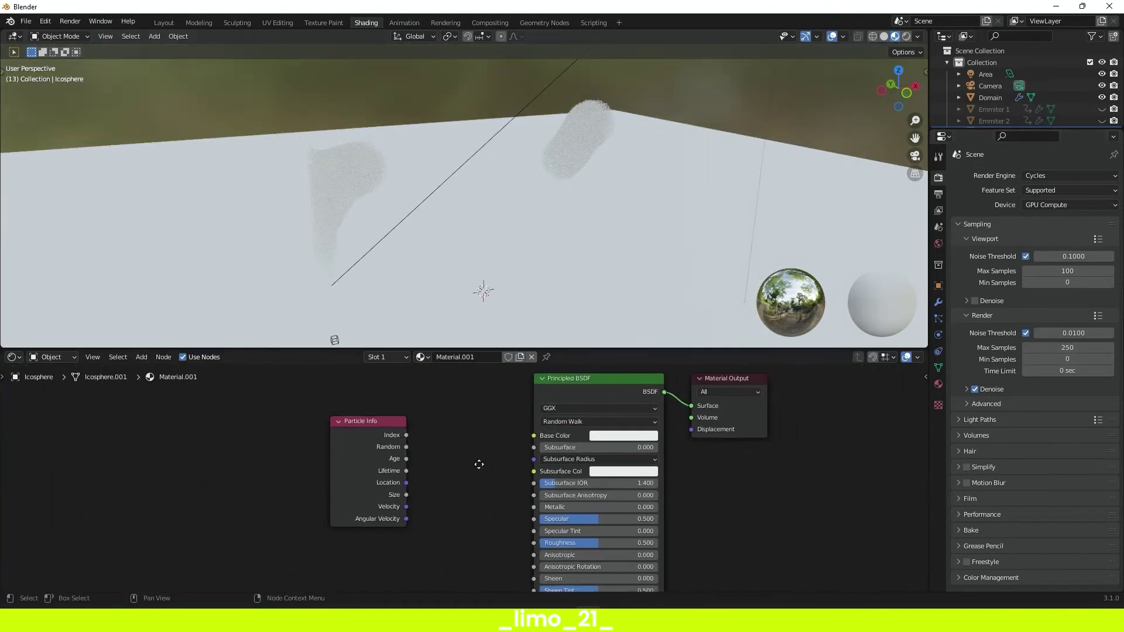
drag(350, 426, 274, 421)
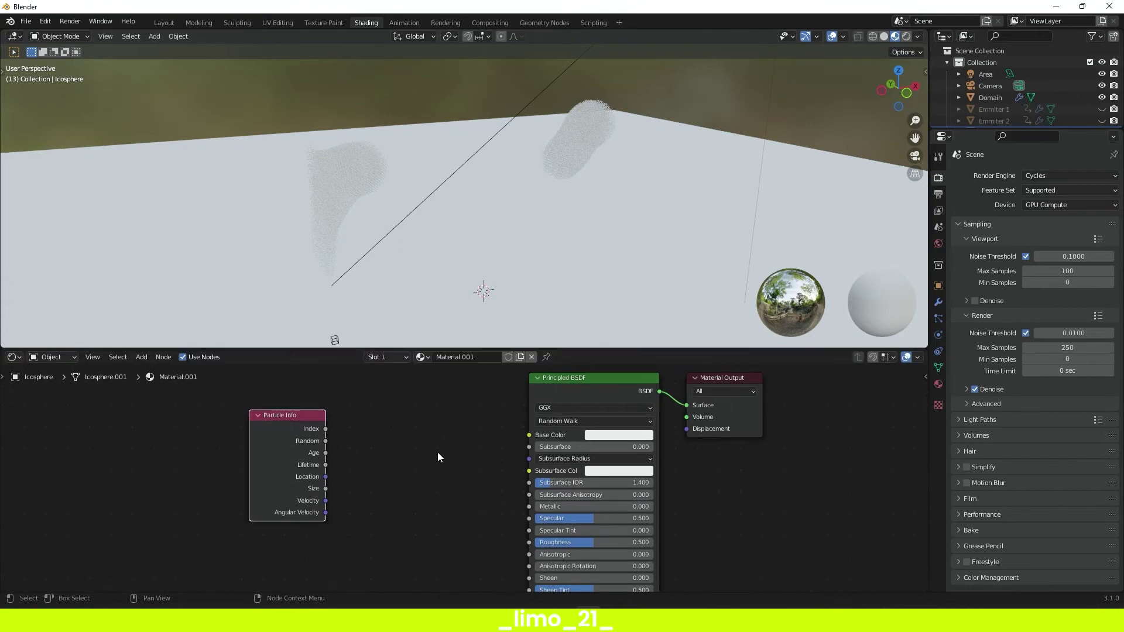
middle_drag(437, 453, 494, 461)
key(shift+a)
click(511, 465)
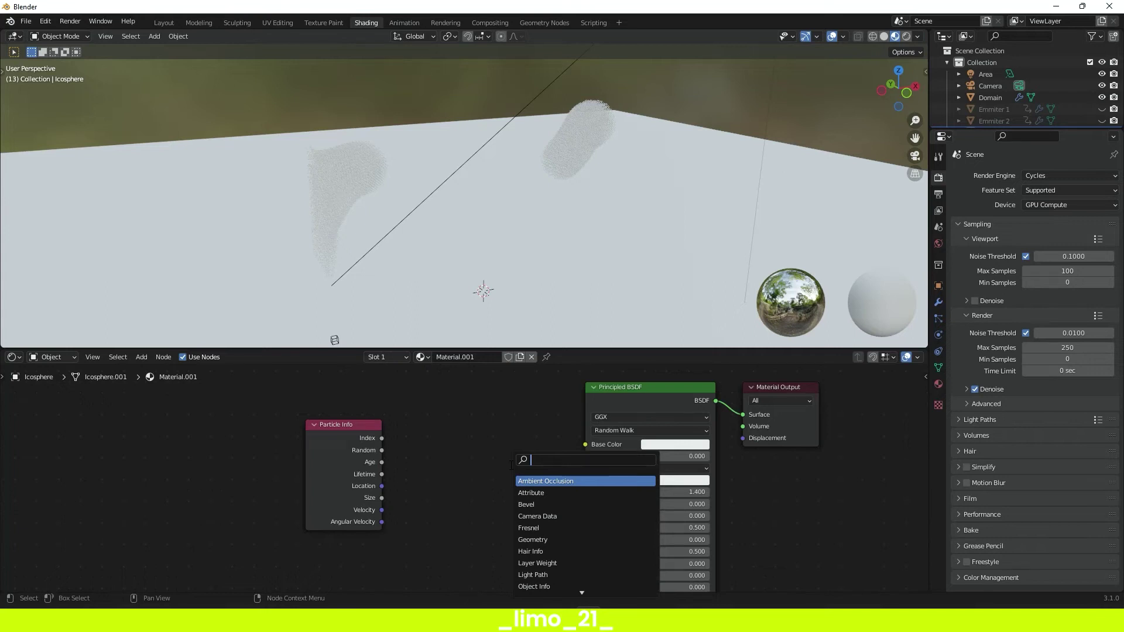
text(ramp)
key(Return)
click(406, 405)
- Plug the ColorRamp colour into Base Color and split a new area below the viewport
drag(375, 520, 407, 510)
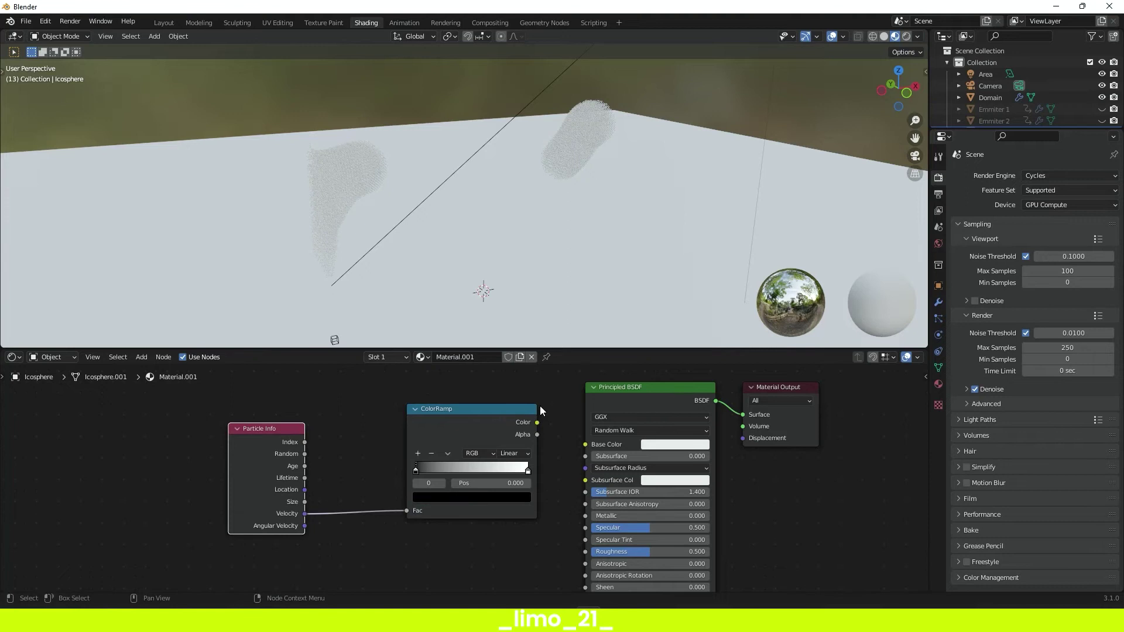
drag(537, 422, 565, 406)
drag(588, 443, 585, 443)
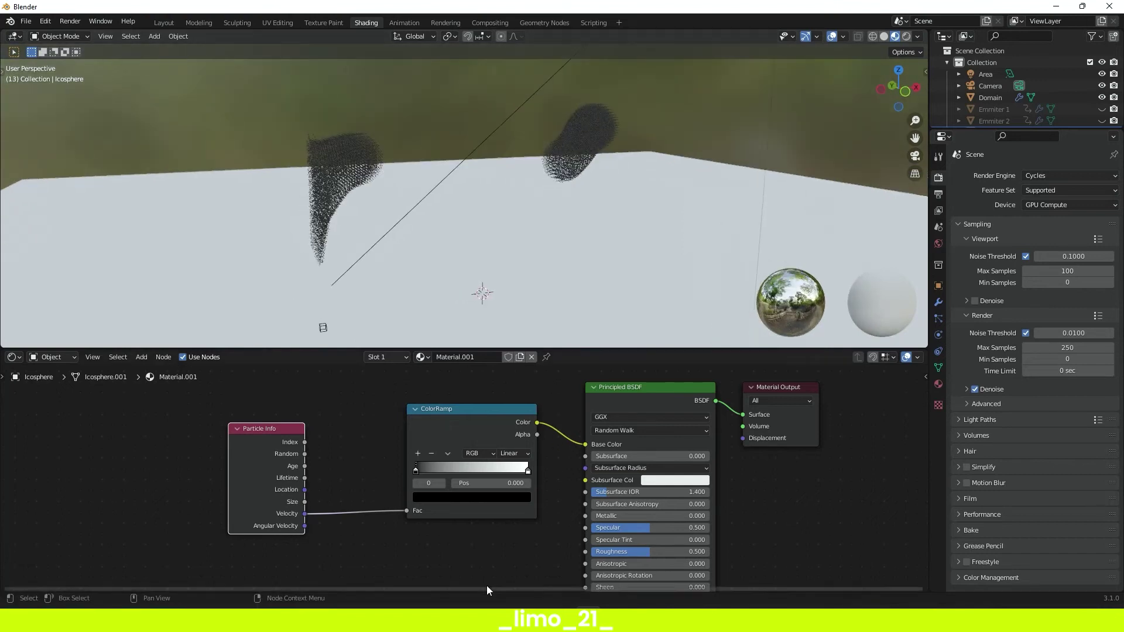
drag(97, 346, 7, 317)
click(15, 323)
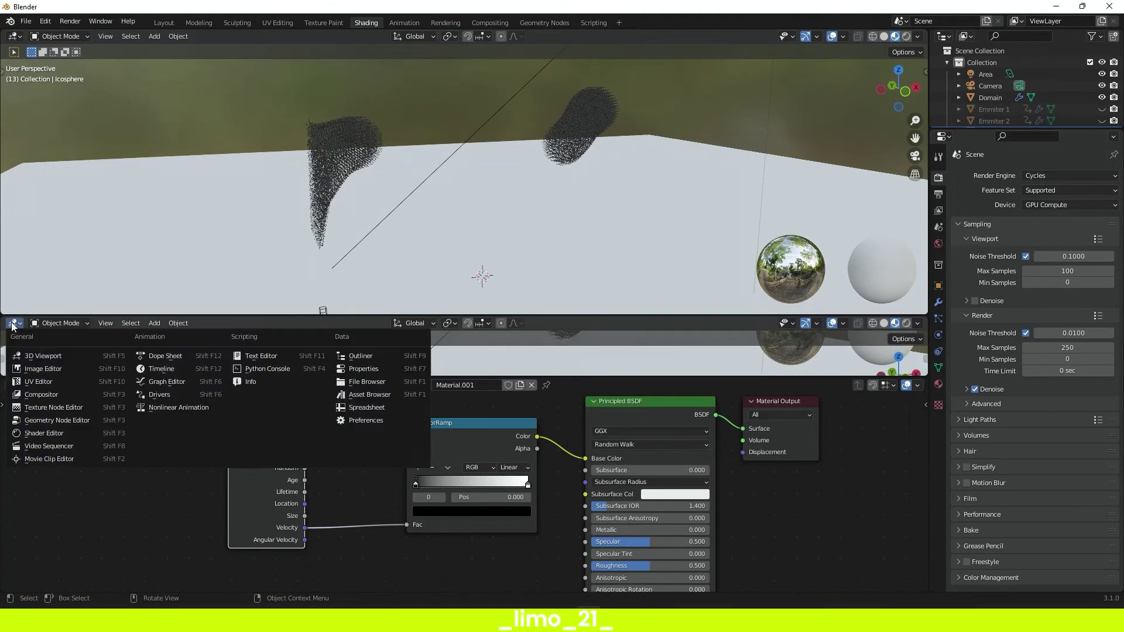
- Make the new area a Timeline, play the simulation, and switch to Rendered shading
click(170, 369)
key(space)
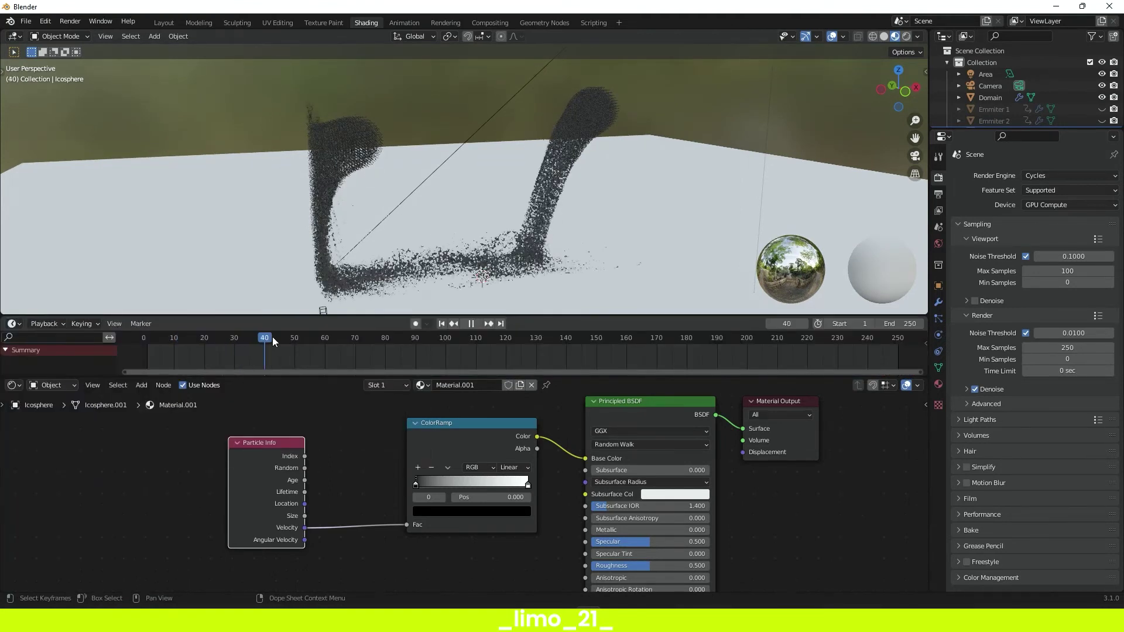
key(space)
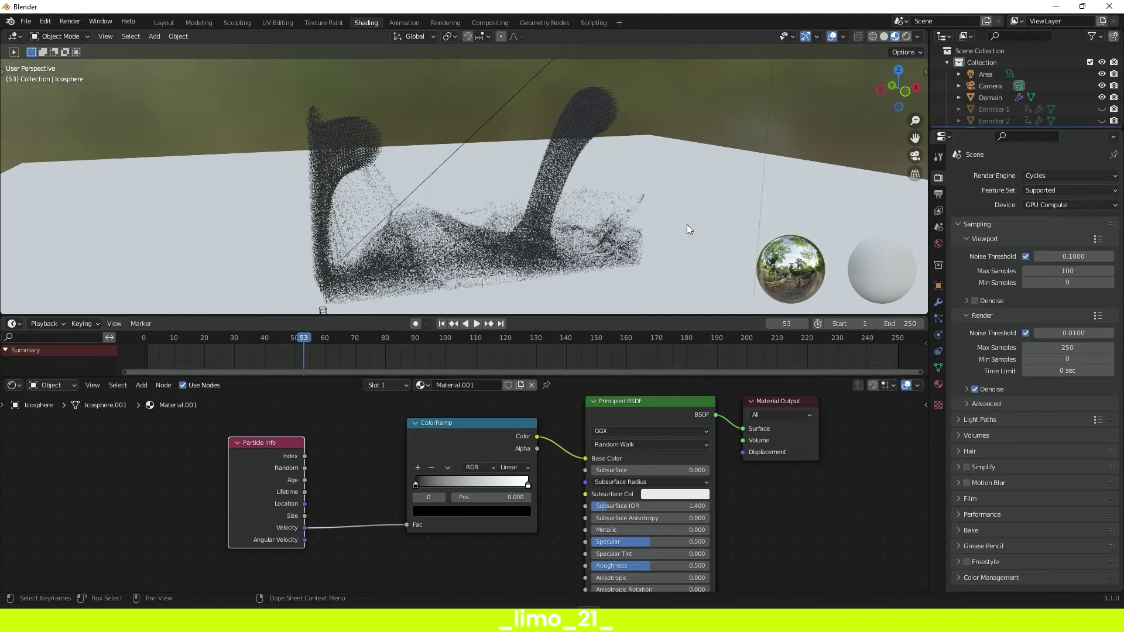
click(908, 36)
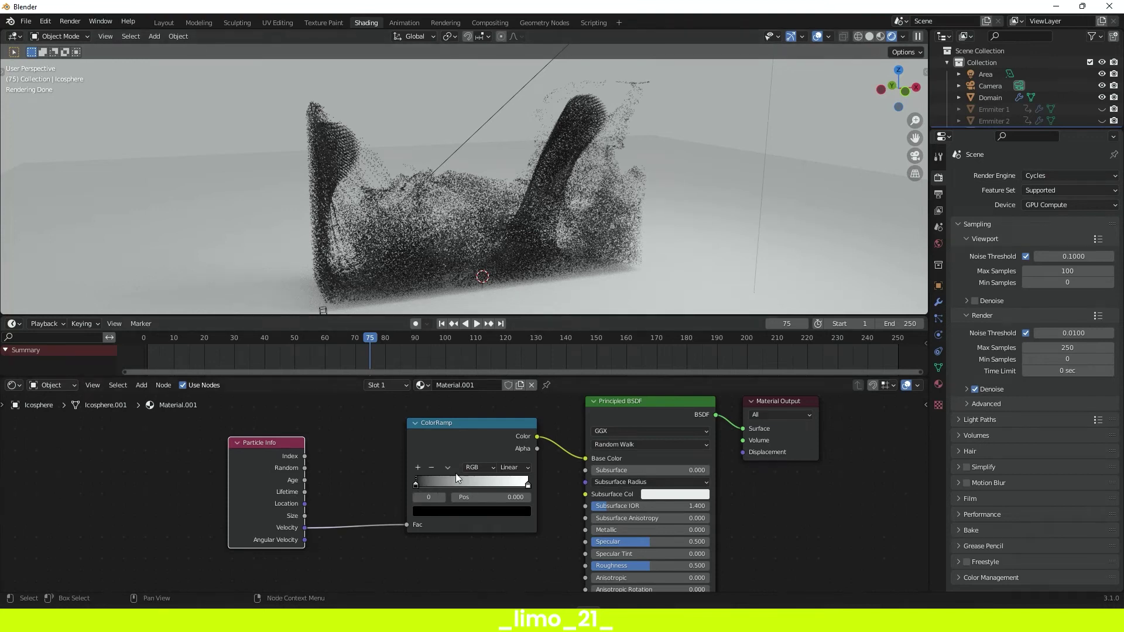
- Recolour the ColorRamp's first stop and move it to position 0.082
drag(506, 486, 371, 484)
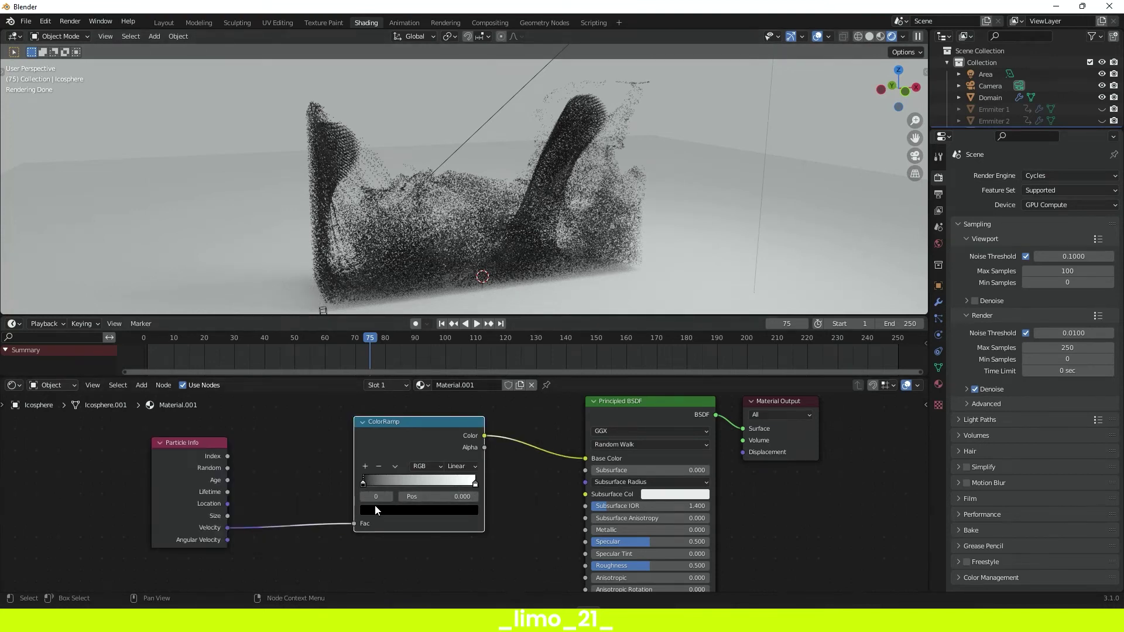
click(375, 509)
mouse_move(454, 432)
mouse_down()
mouse_move(454, 355)
mouse_move(435, 366)
mouse_up()
drag(475, 483, 371, 483)
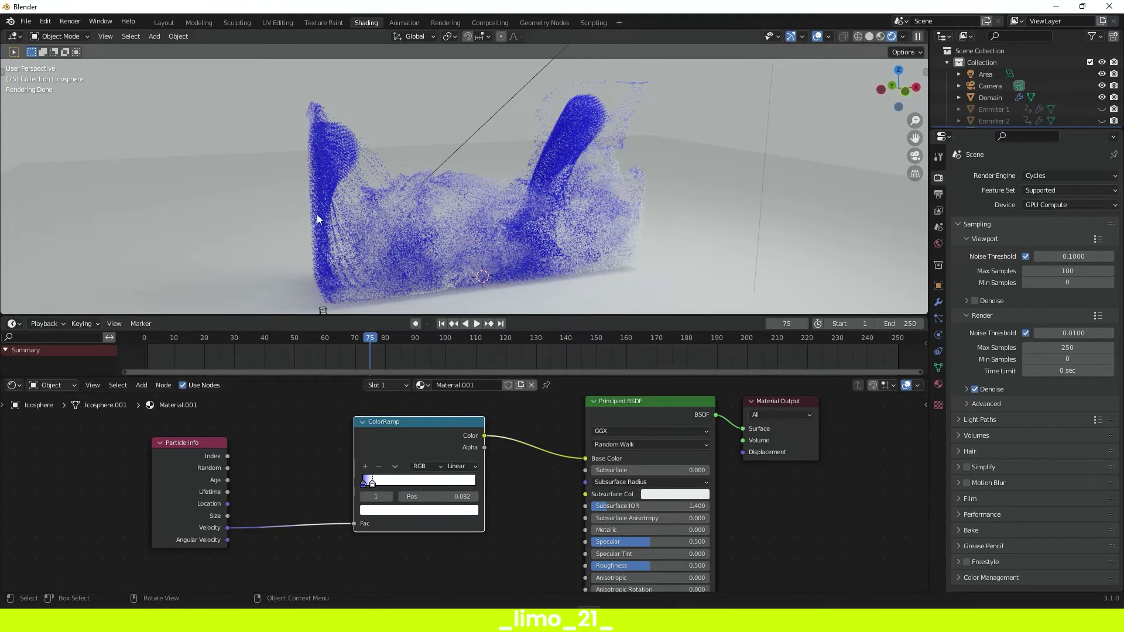
- Play the animation to check the particle colours, ending on frame 75
key(space)
key(Escape)
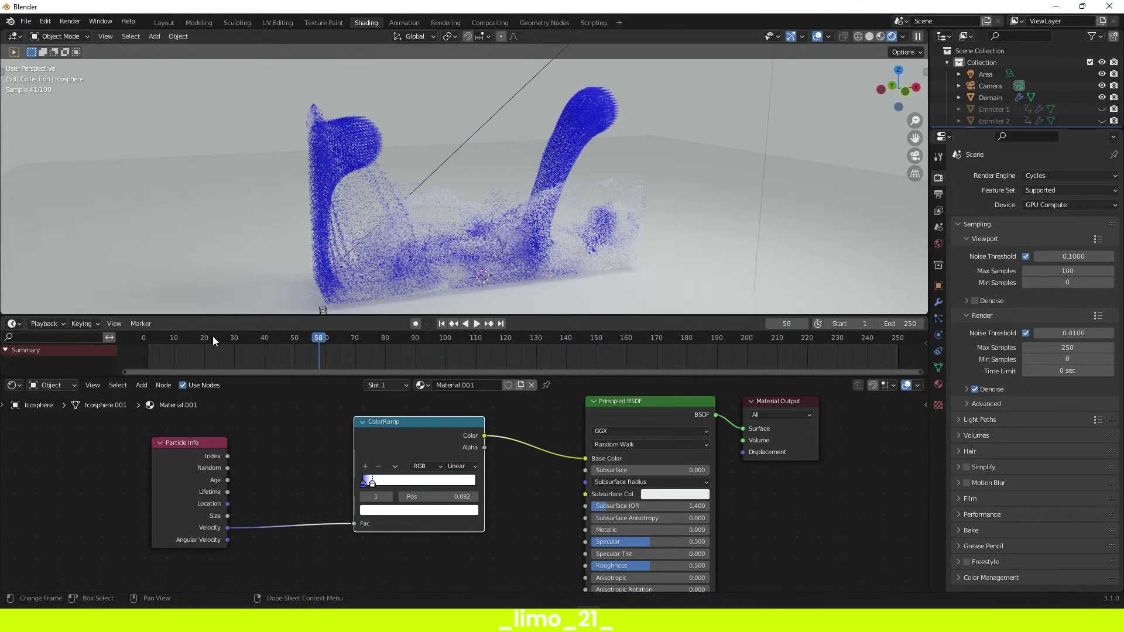
drag(186, 337, 212, 337)
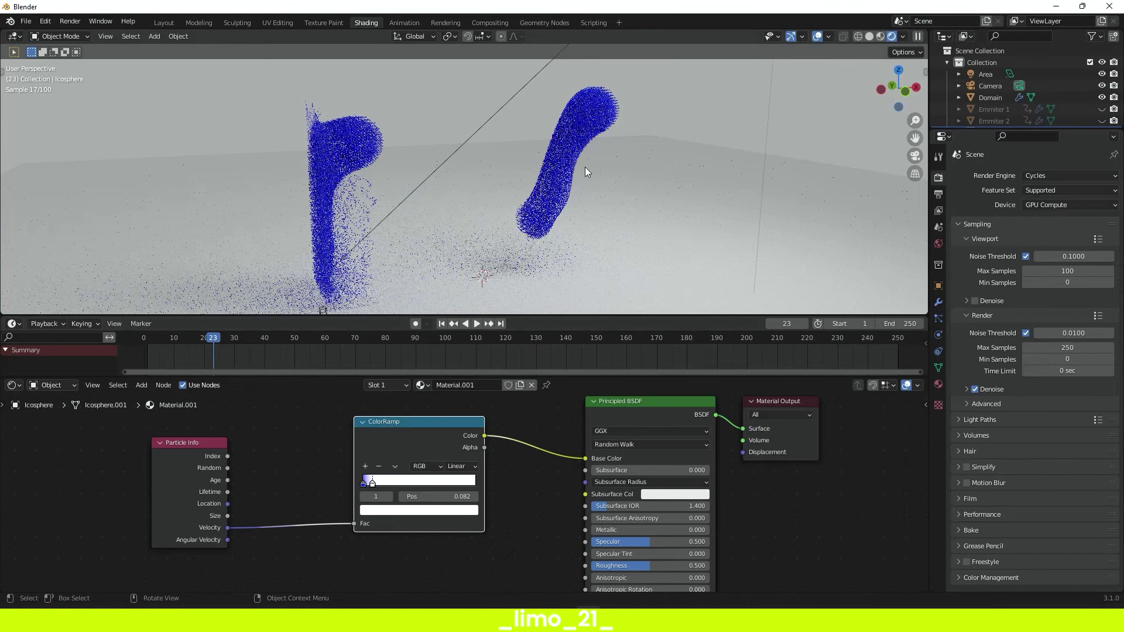
click(369, 337)
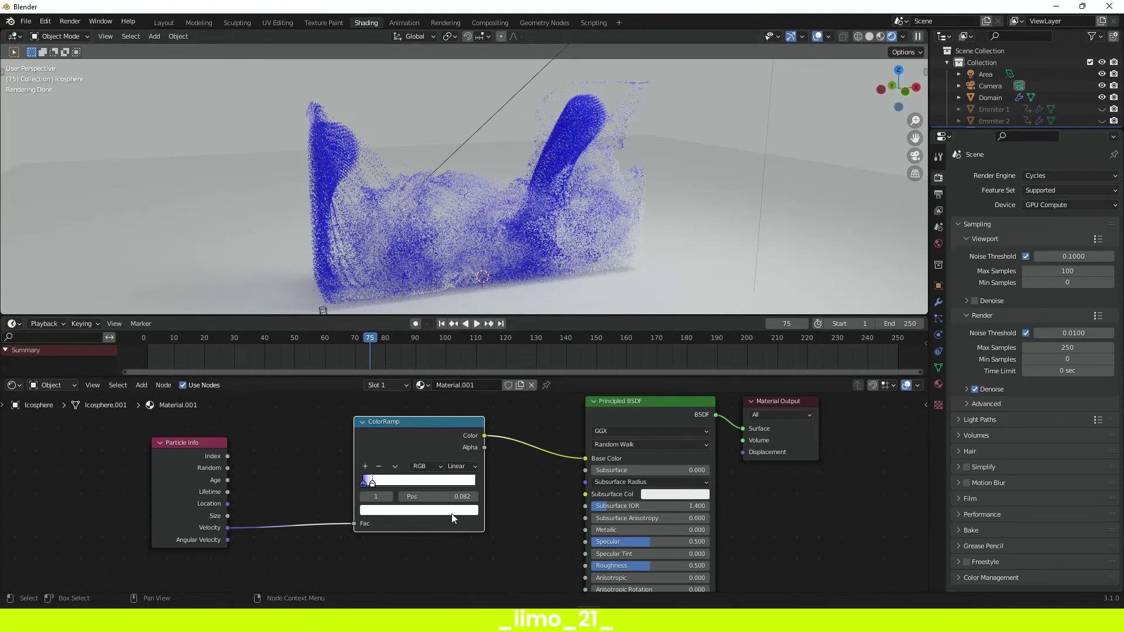
key(shift+a)
- Insert a Math node on the Velocity link and set it to Multiply
click(282, 476)
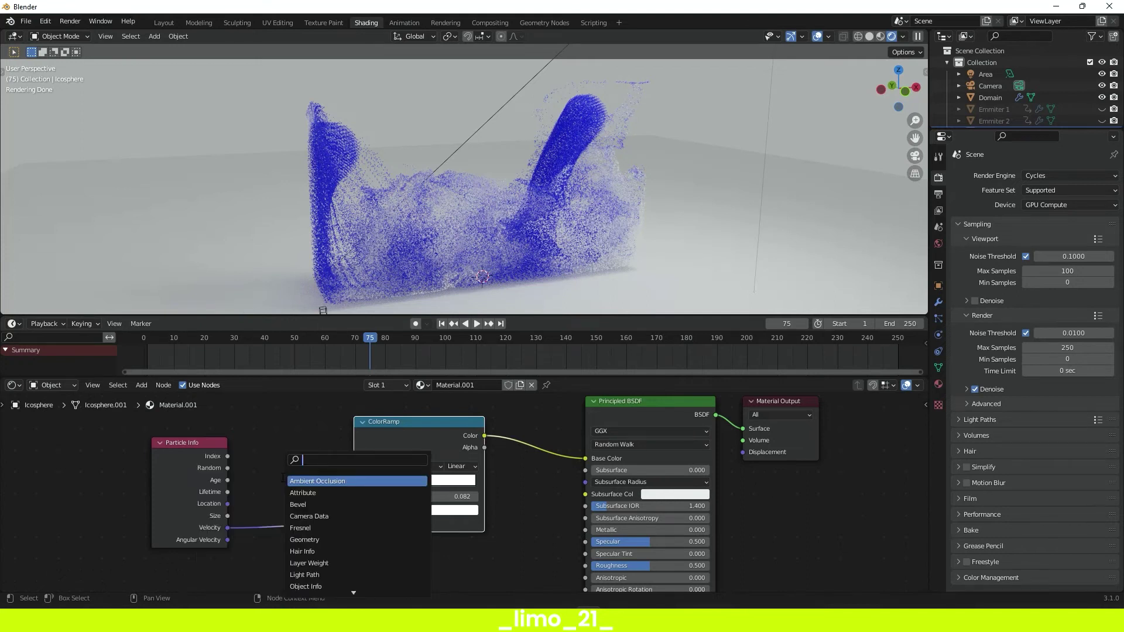
text(math)
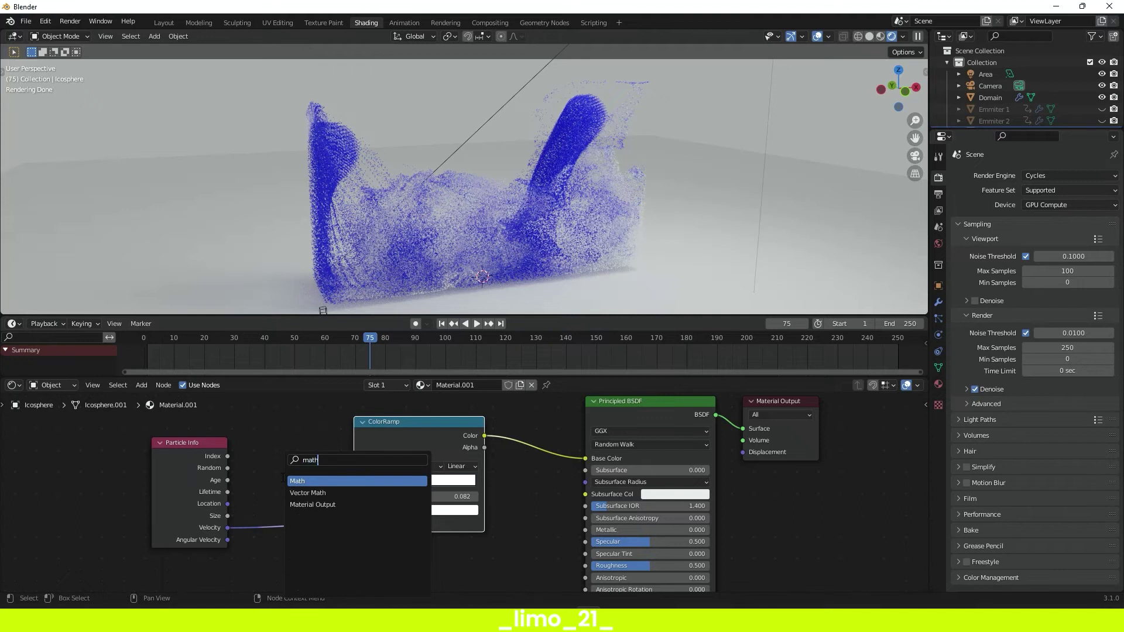
key(Return)
click(339, 535)
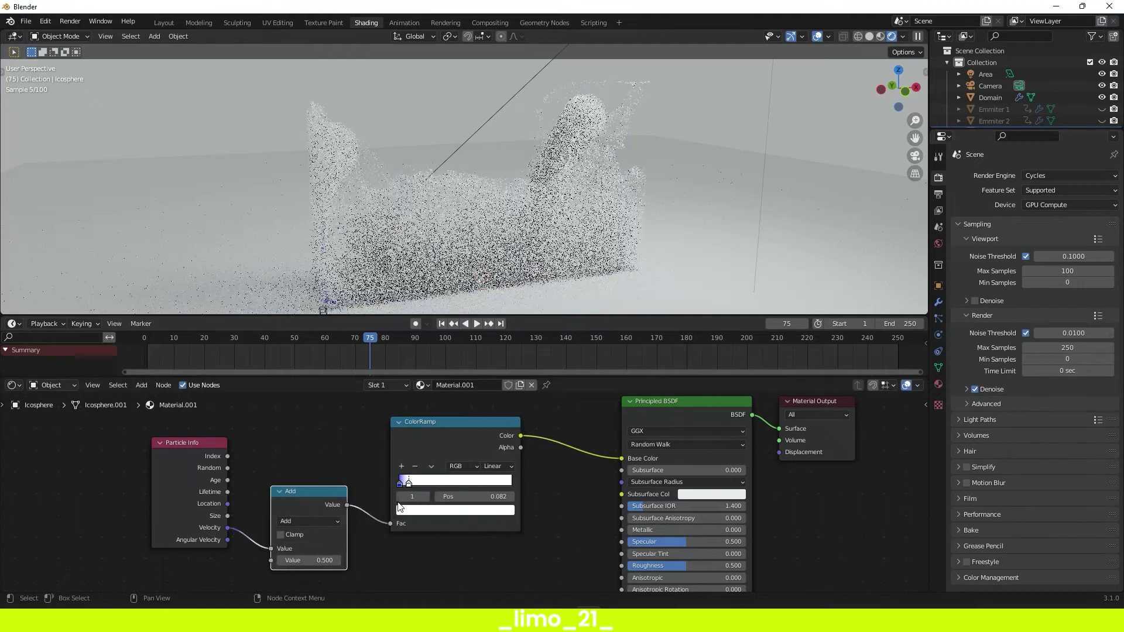
click(293, 520)
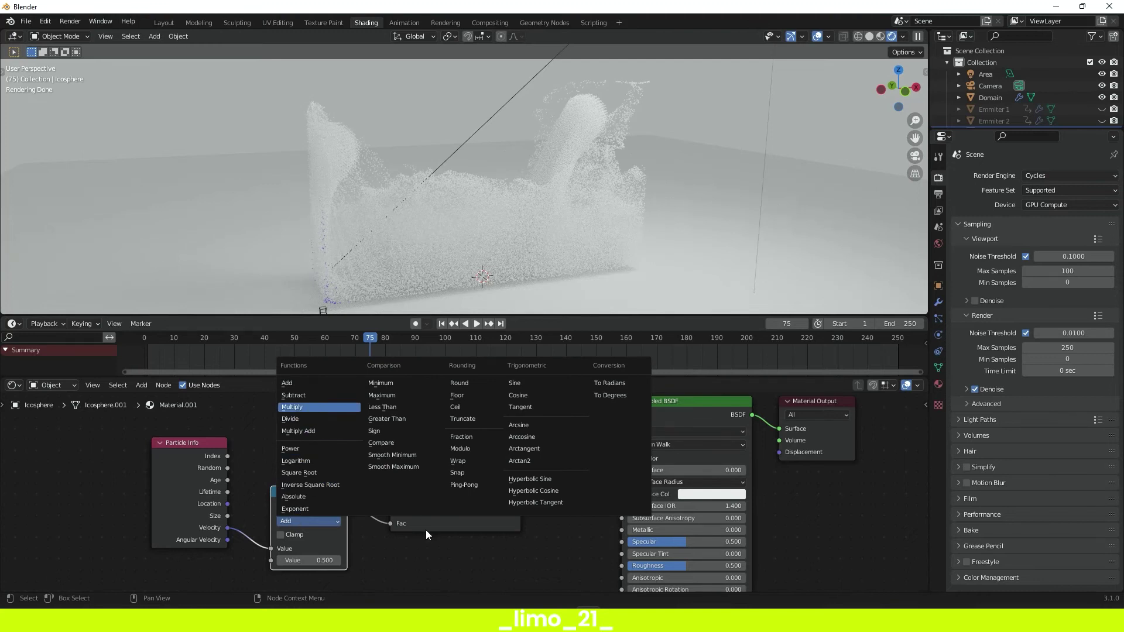
key(Return)
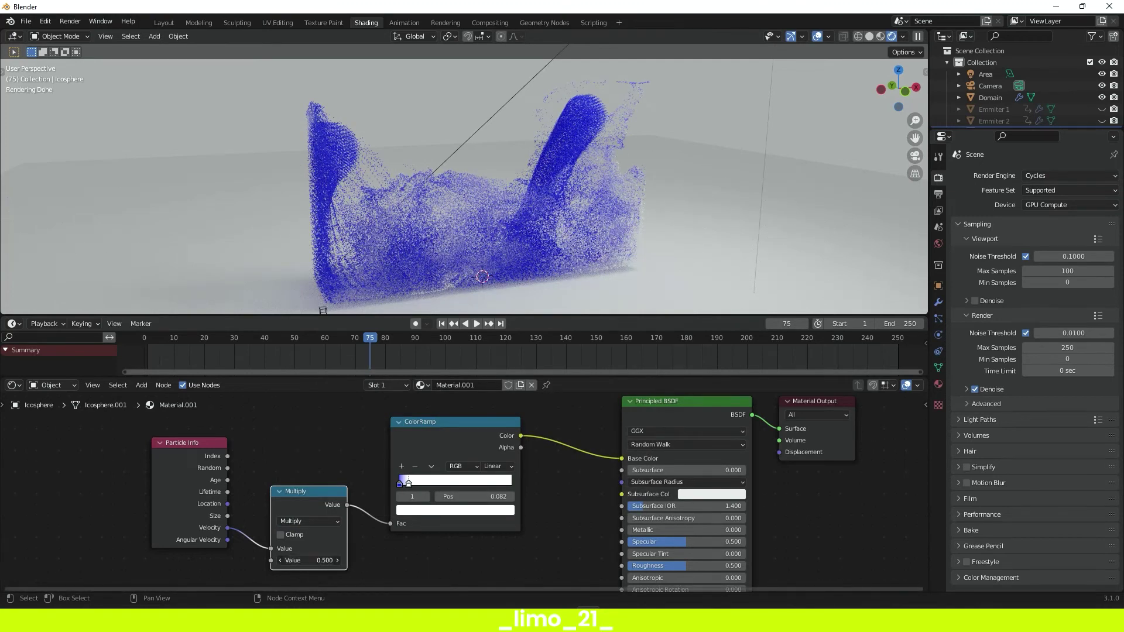
- Set the multiplier to 8.6 and drag the white ramp stop right to 1.000
drag(307, 561, 312, 560)
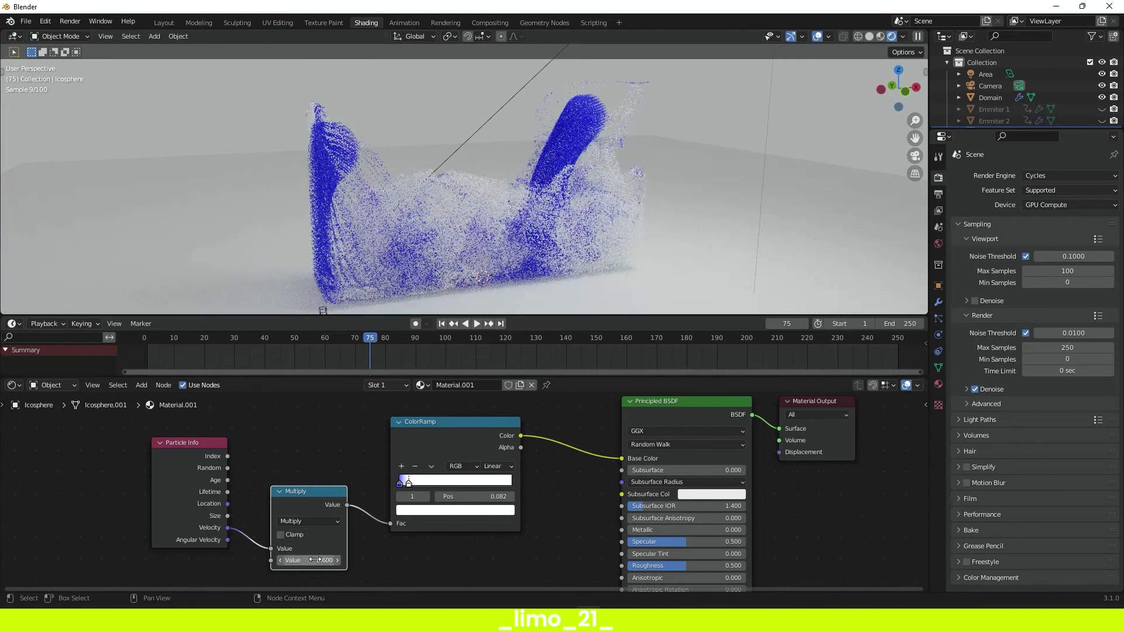
drag(410, 487, 479, 478)
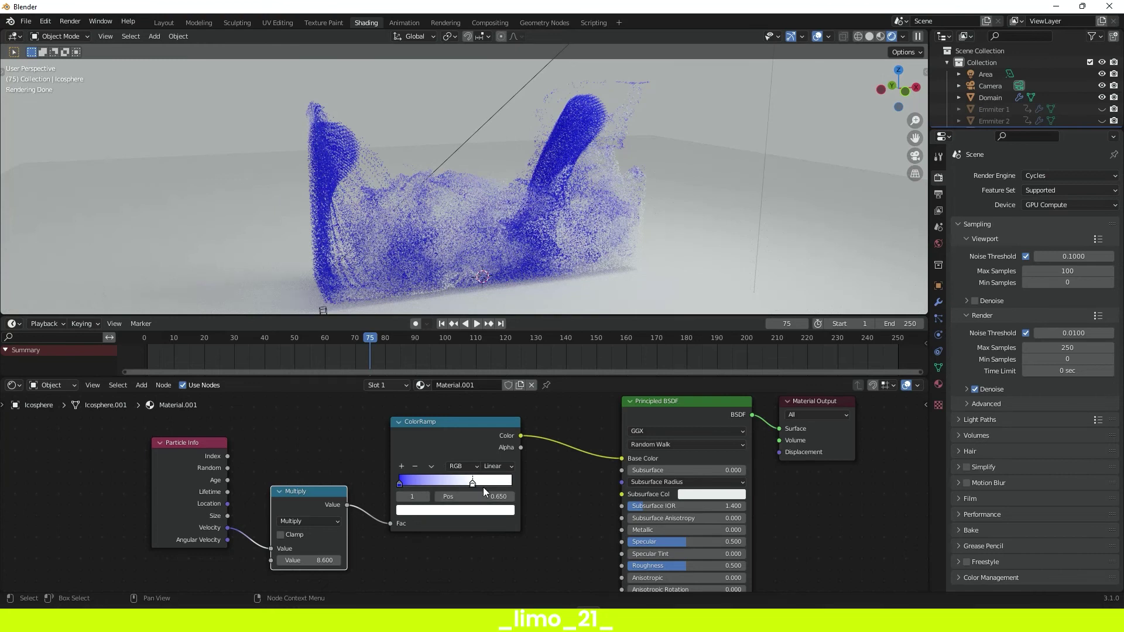
drag(475, 483, 525, 503)
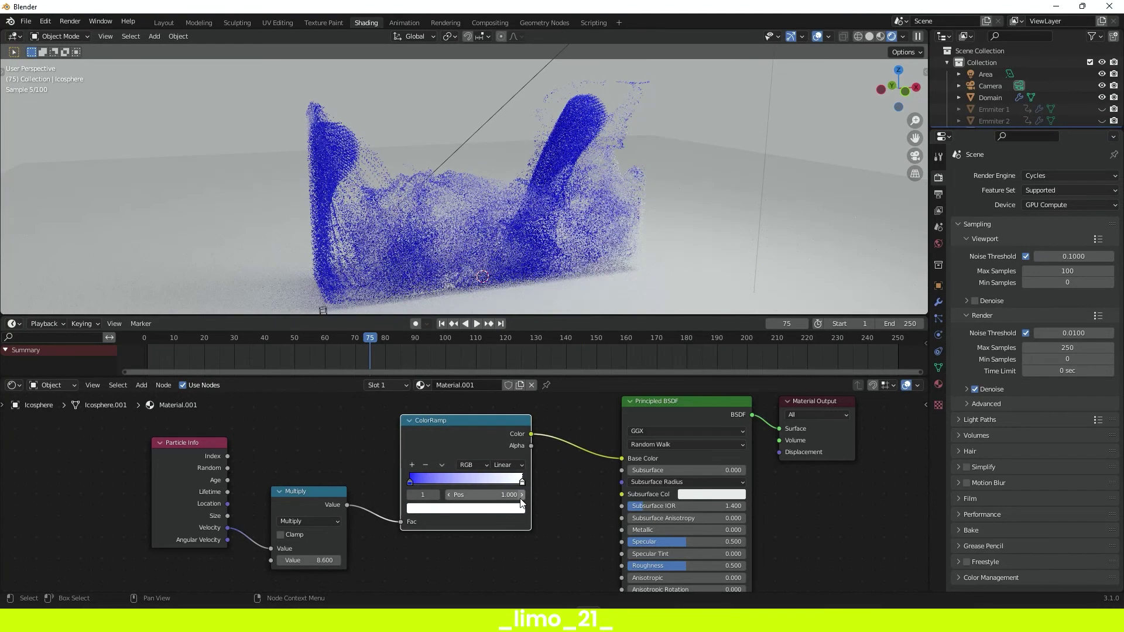
- Reverse the ColorRamp, make its left stop near-black deep blue, and slide the bright stop to 0.591
click(442, 465)
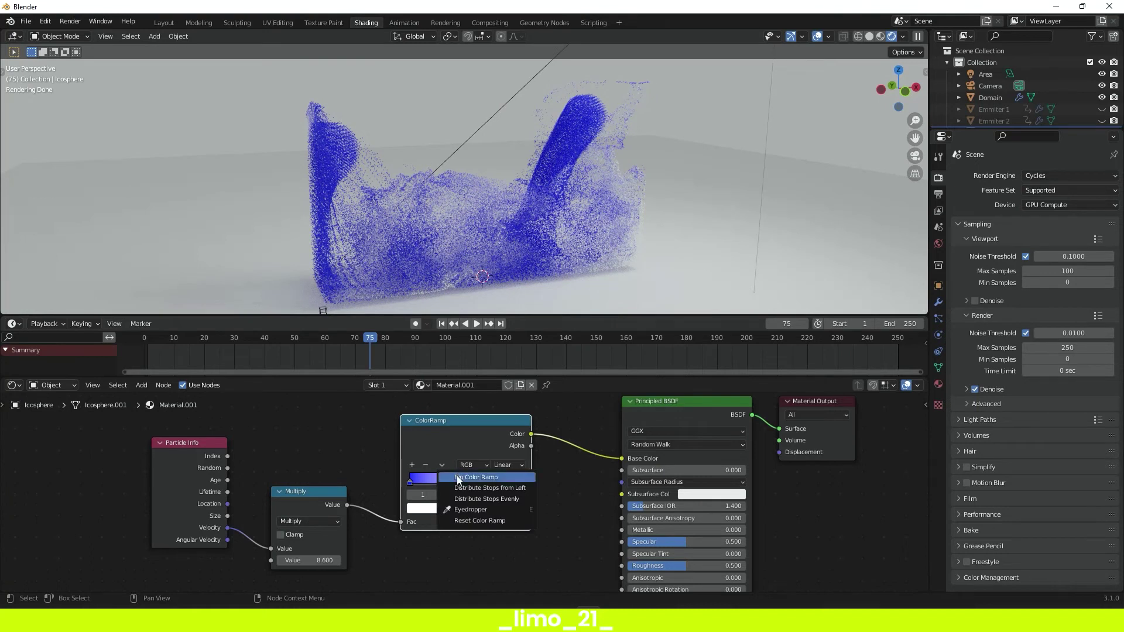
click(459, 477)
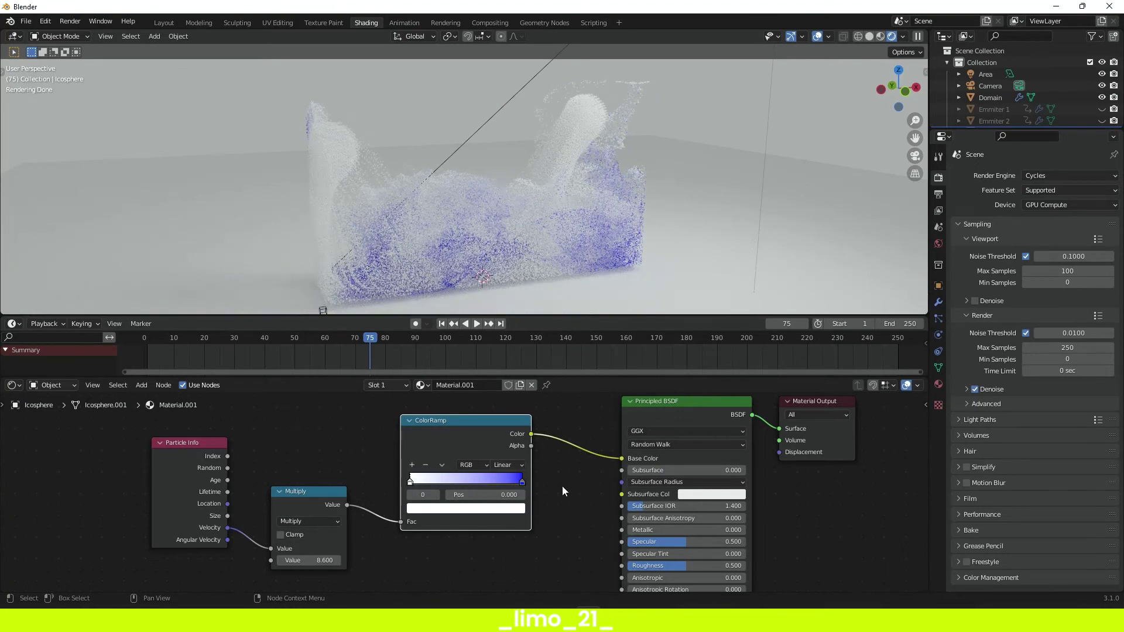
click(410, 483)
click(441, 509)
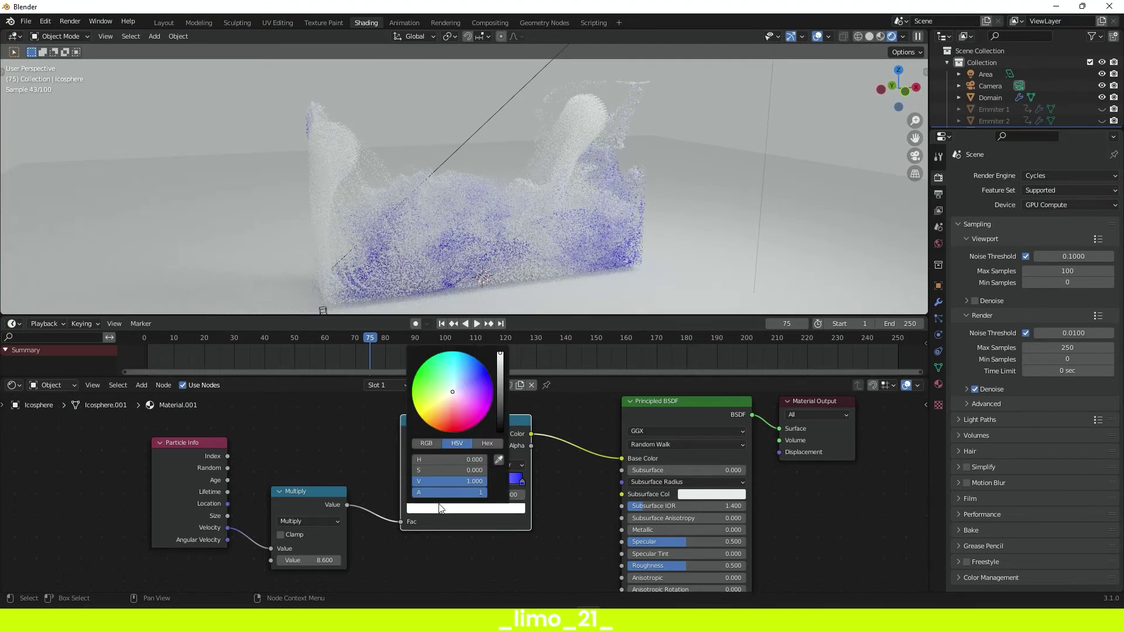
drag(500, 386, 500, 415)
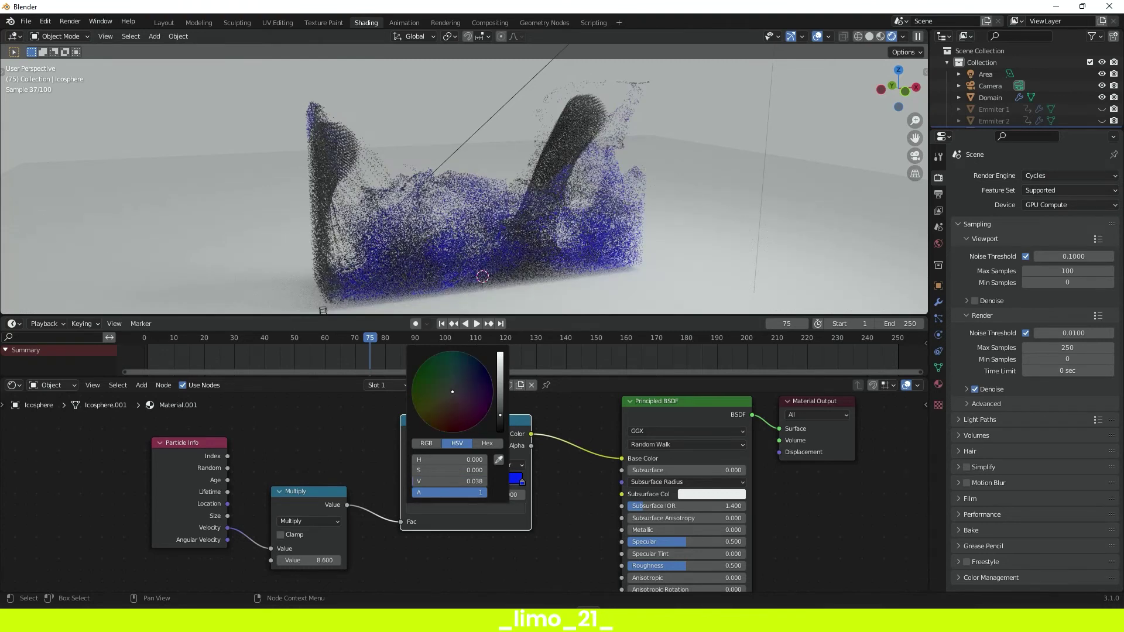
drag(472, 374, 485, 369)
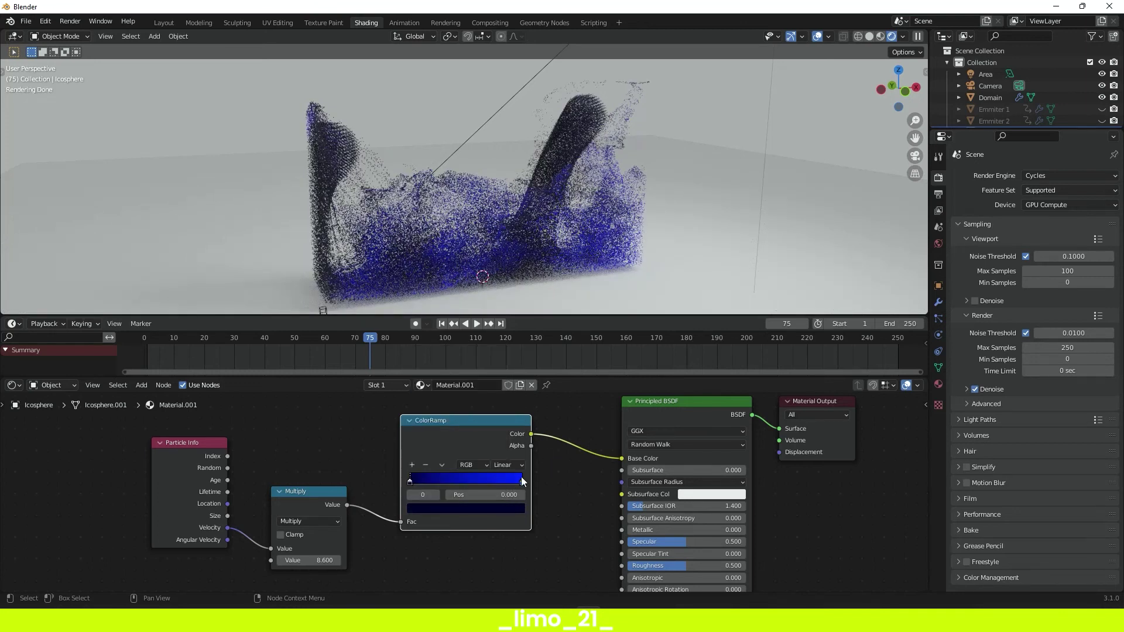
click(522, 482)
drag(521, 481, 481, 483)
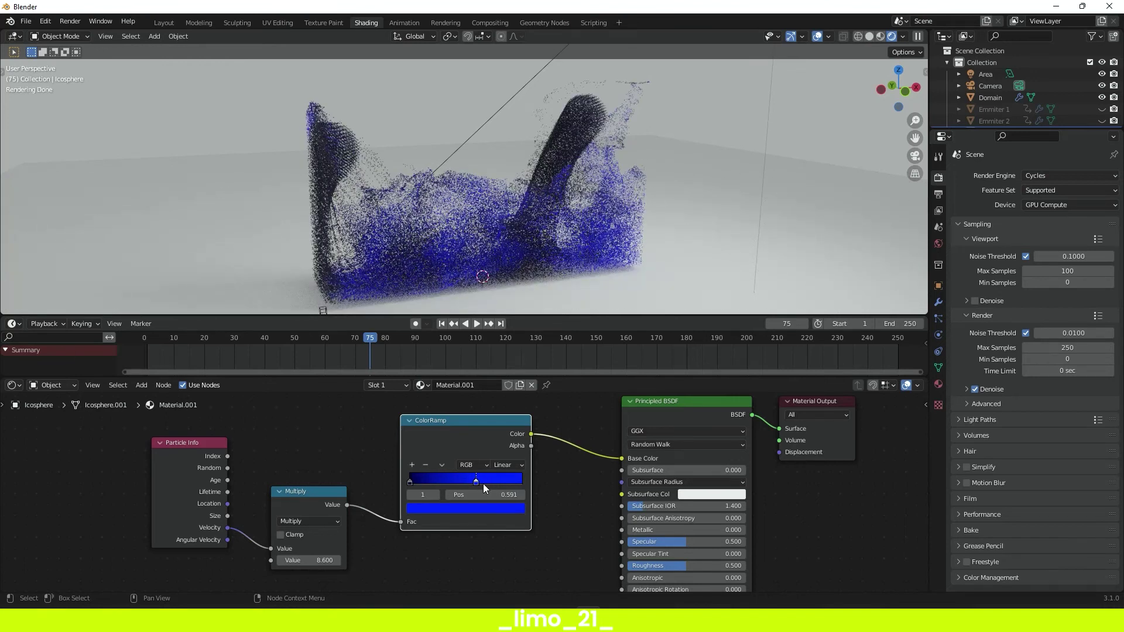
- Move the Particle Info, Multiply and ColorRamp nodes further left
scroll(483, 484, down, 3)
drag(206, 420, 417, 496)
drag(402, 440, 334, 439)
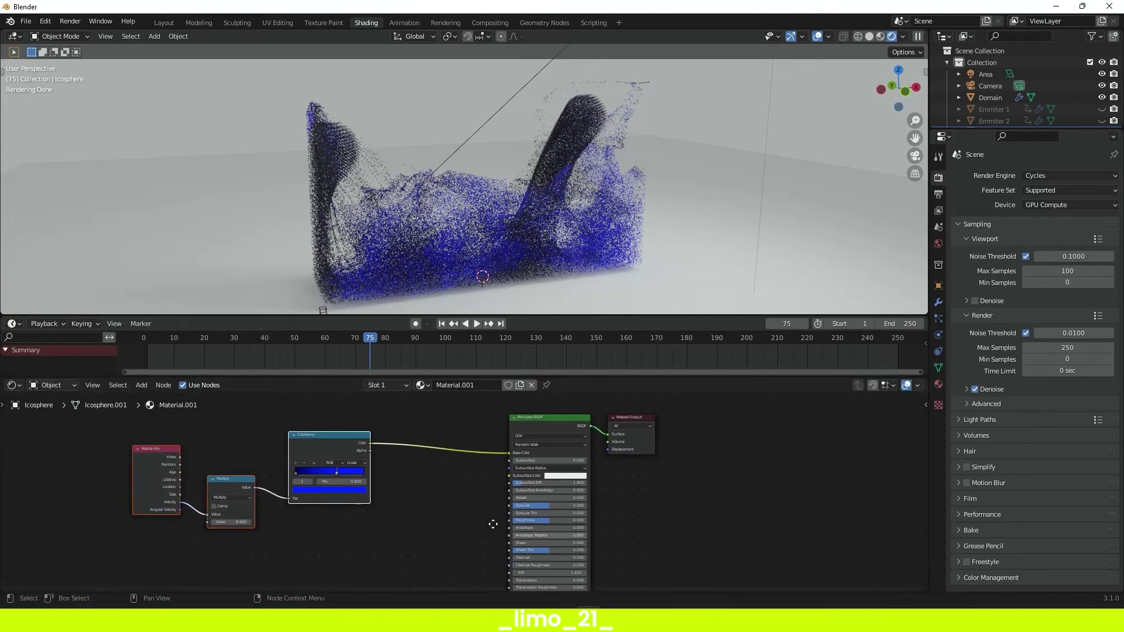
- Set the Principled BSDF Emission colour to a saturated blue
scroll(412, 507, up, 4)
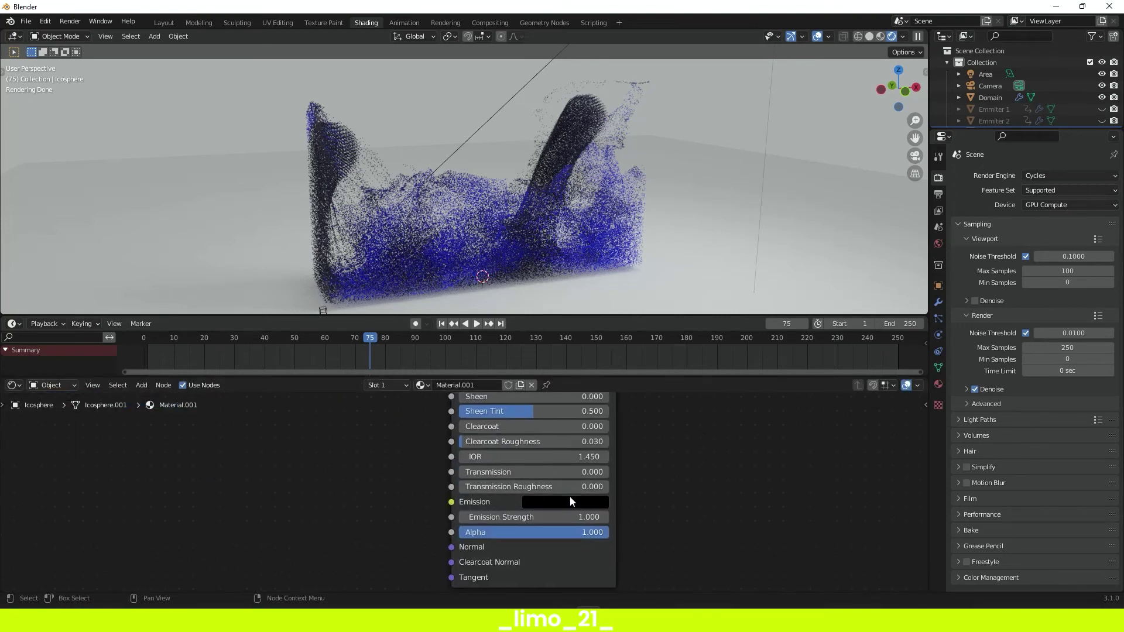
click(571, 502)
click(622, 324)
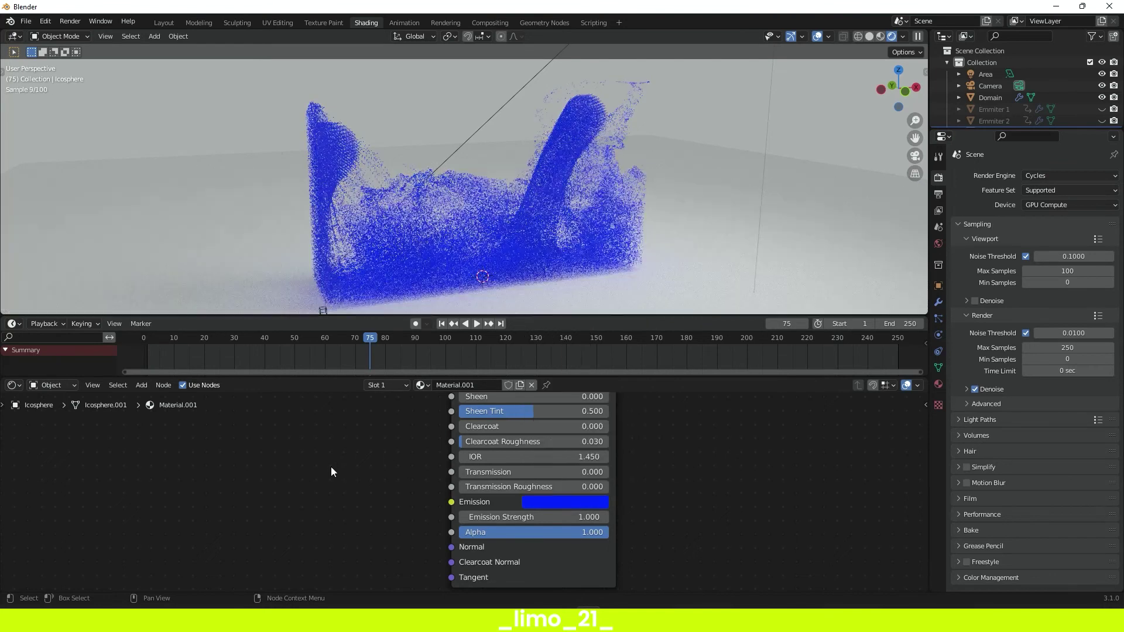
- Connect the ColorRamp Color output to the Principled BSDF's Emission Strength input
scroll(331, 466, down, 3)
middle_drag(441, 486, 413, 460)
drag(384, 405, 549, 519)
mouse_move(551, 519)
mouse_down()
mouse_move(535, 527)
mouse_move(548, 533)
mouse_up()
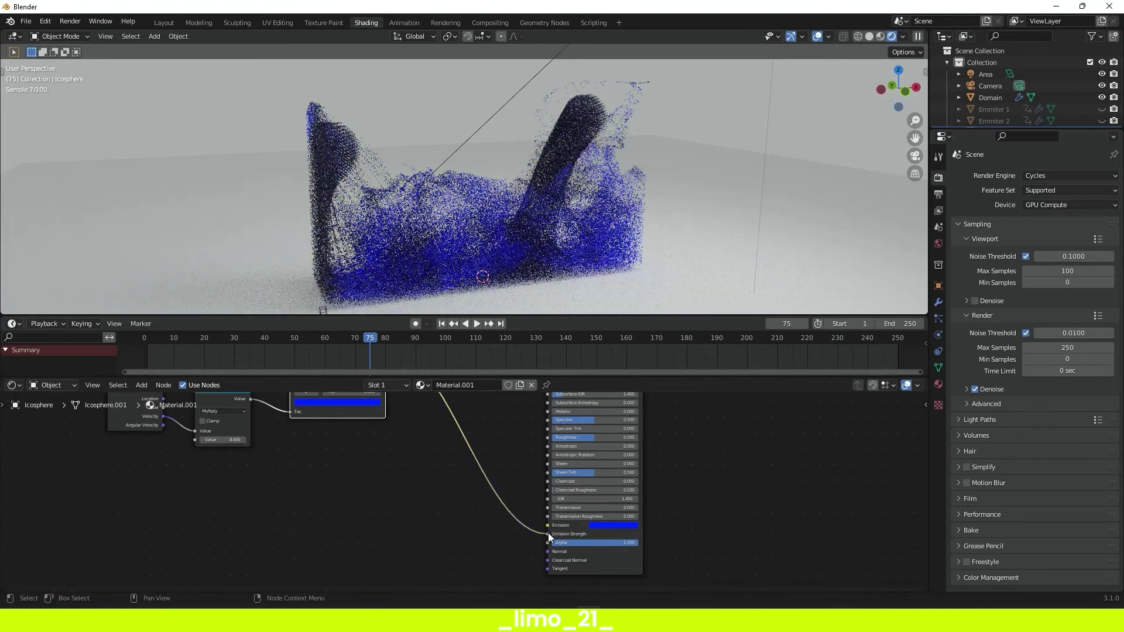
middle_drag(459, 429, 512, 512)
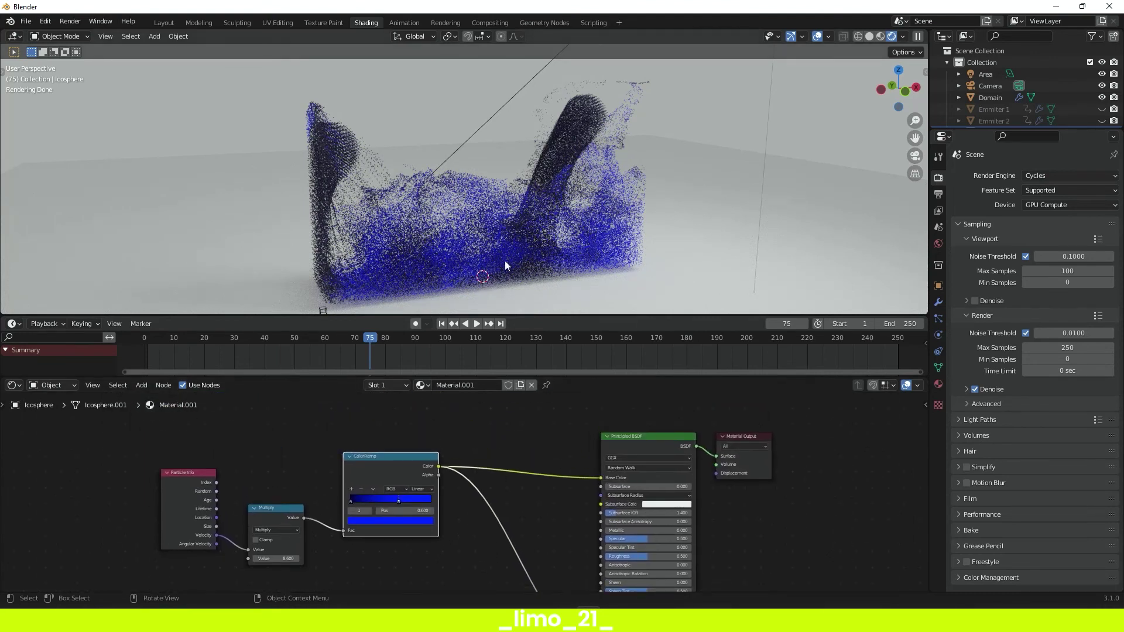
middle_drag(502, 499, 446, 402)
key(shift+a)
- Insert a Math node on the Emission Strength link, set to Multiply with a value of 7
click(501, 461)
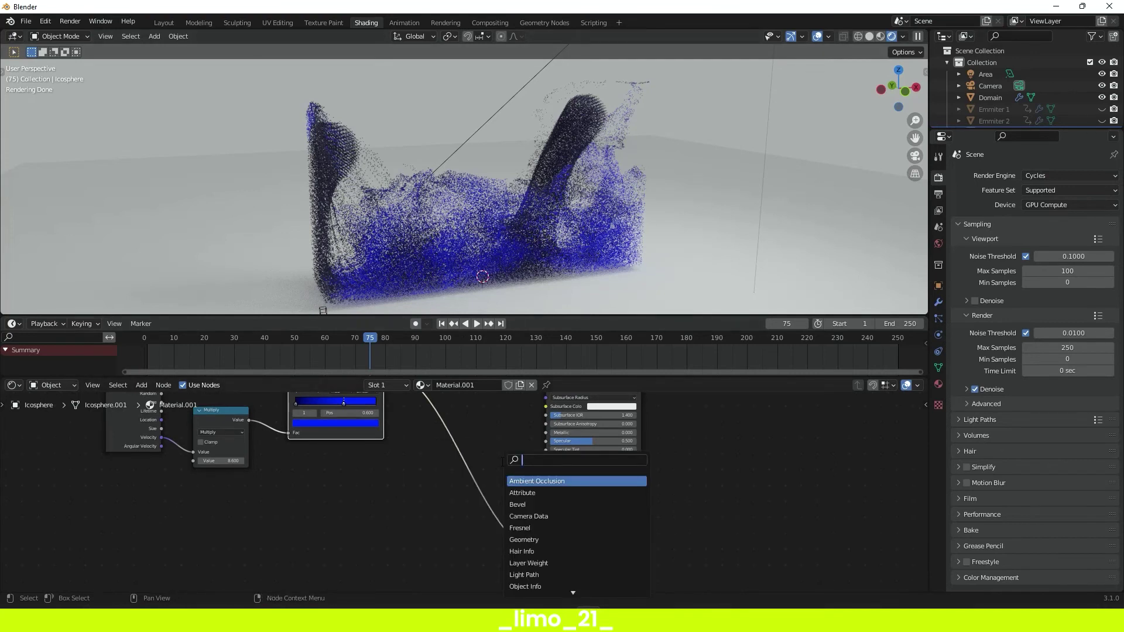
text(add)
key(Return)
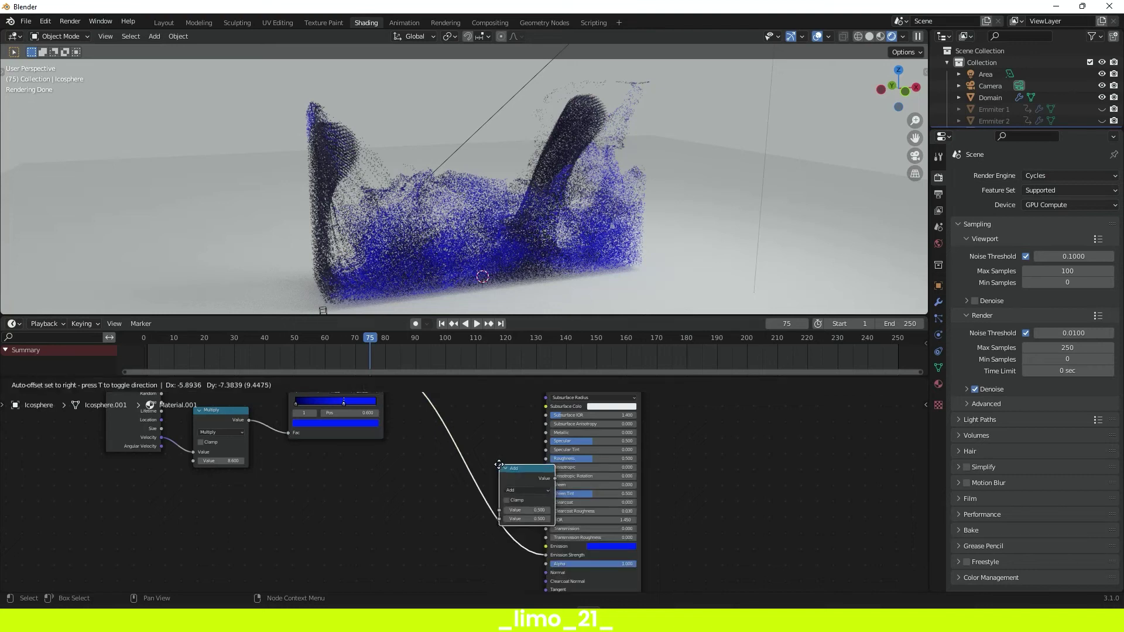
click(451, 439)
click(459, 462)
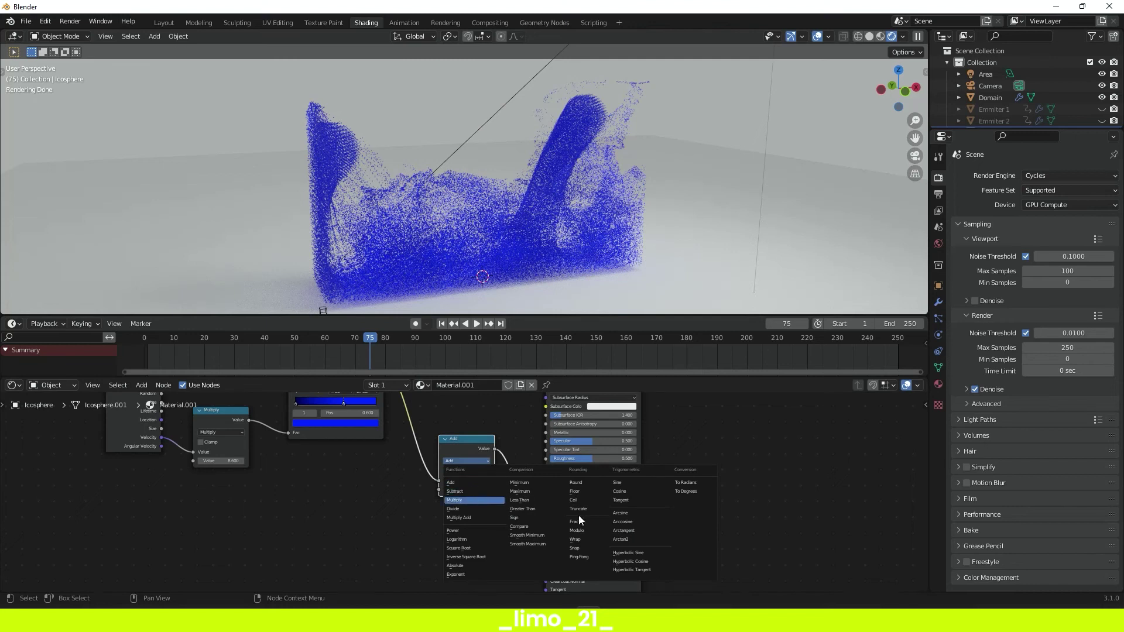
click(472, 499)
scroll(487, 494, up, 3)
click(478, 489)
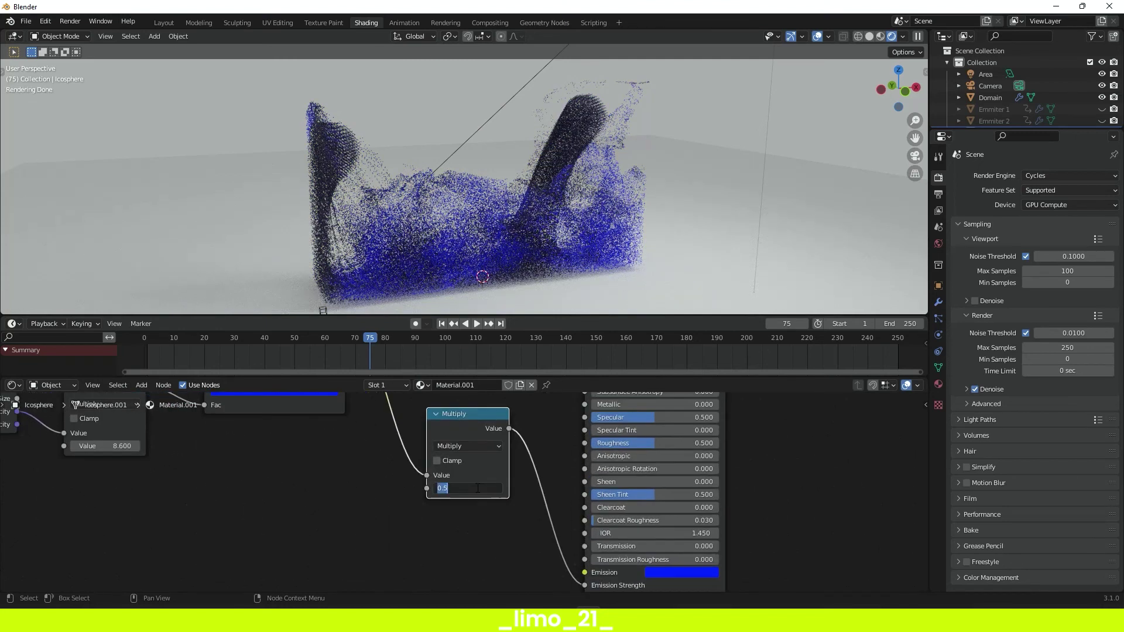
text(7)
key(Return)
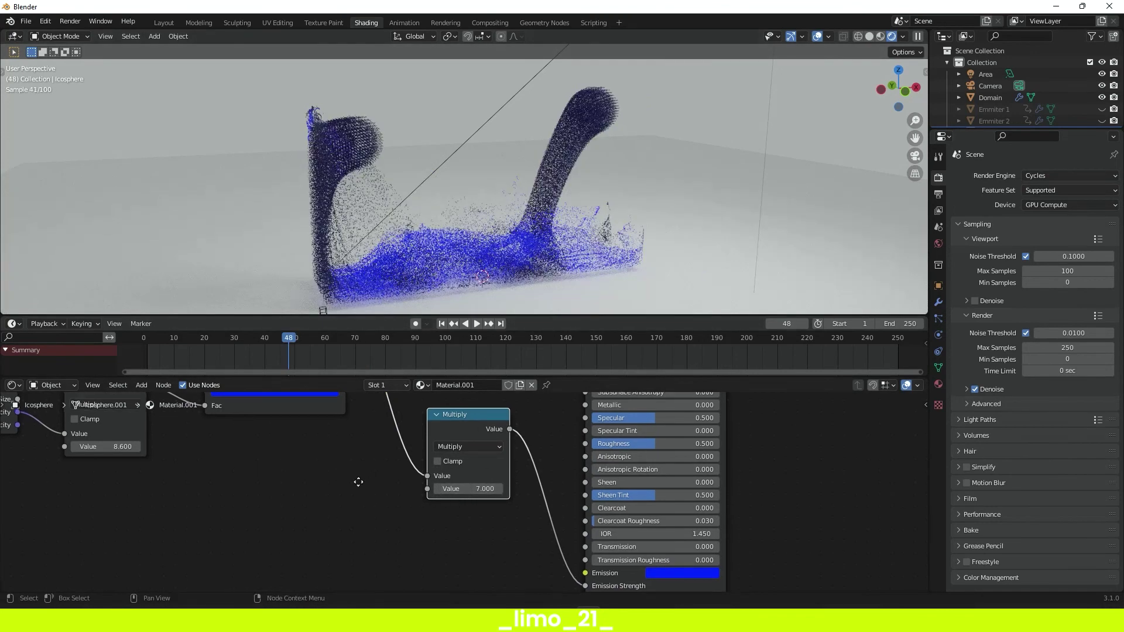
key(Home)
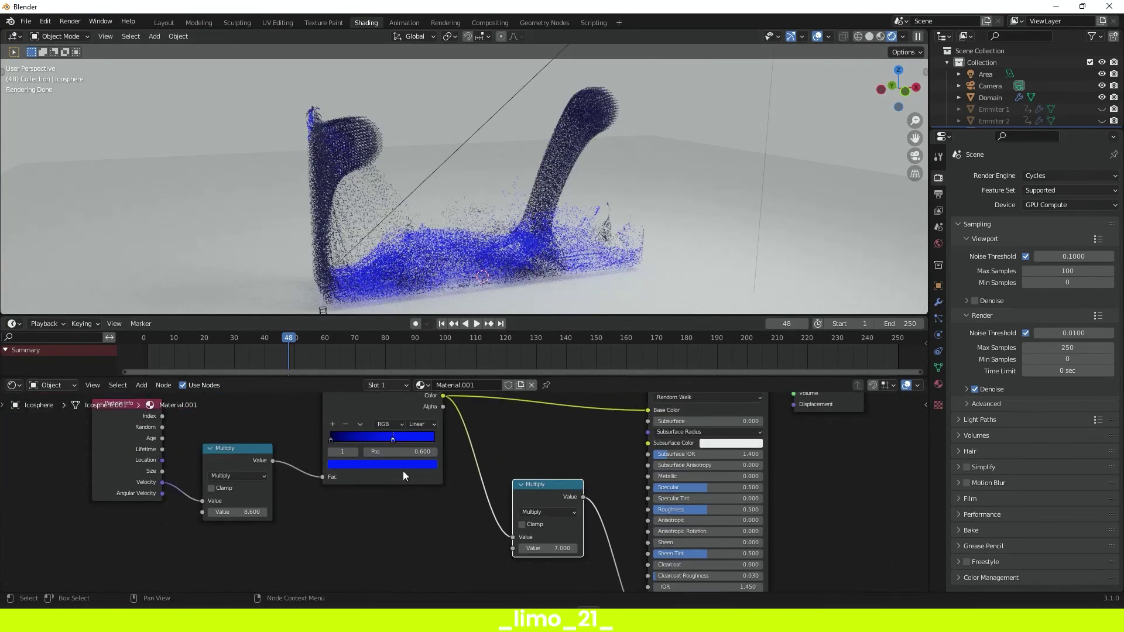
- Make the ColorRamp's bright stop and the Principled BSDF Emission colour orange
click(392, 466)
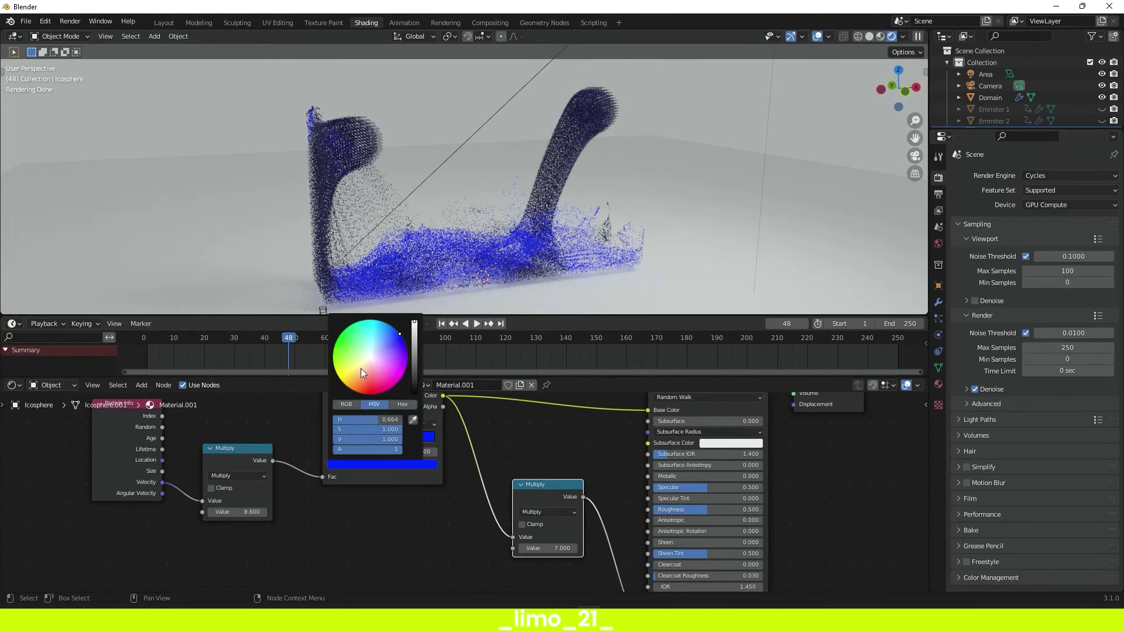
click(357, 388)
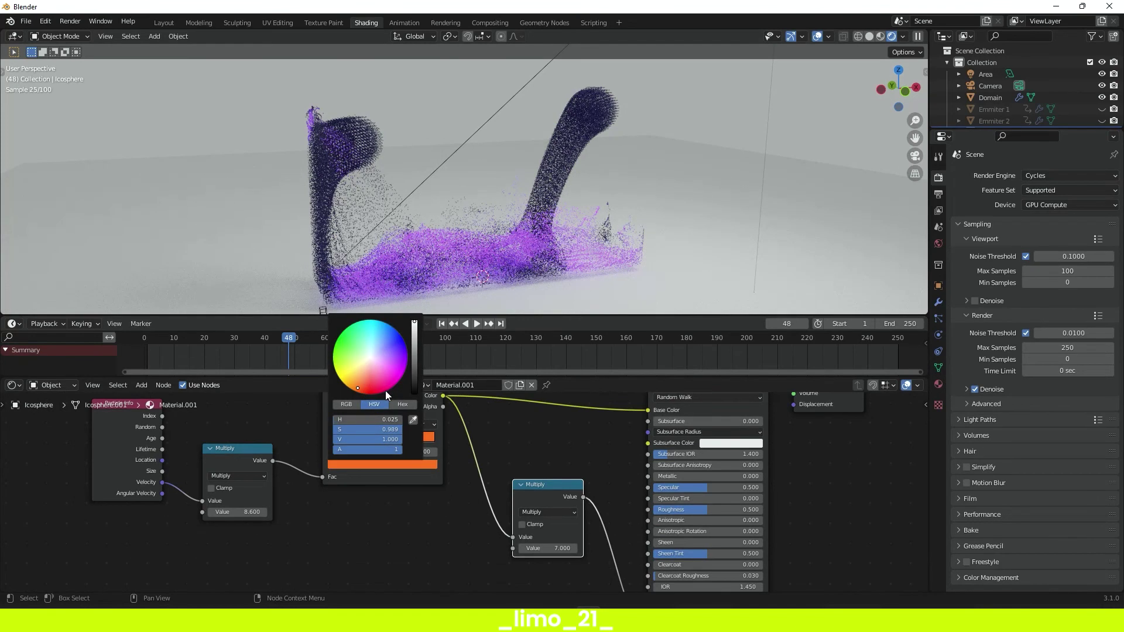
middle_drag(419, 532, 220, 398)
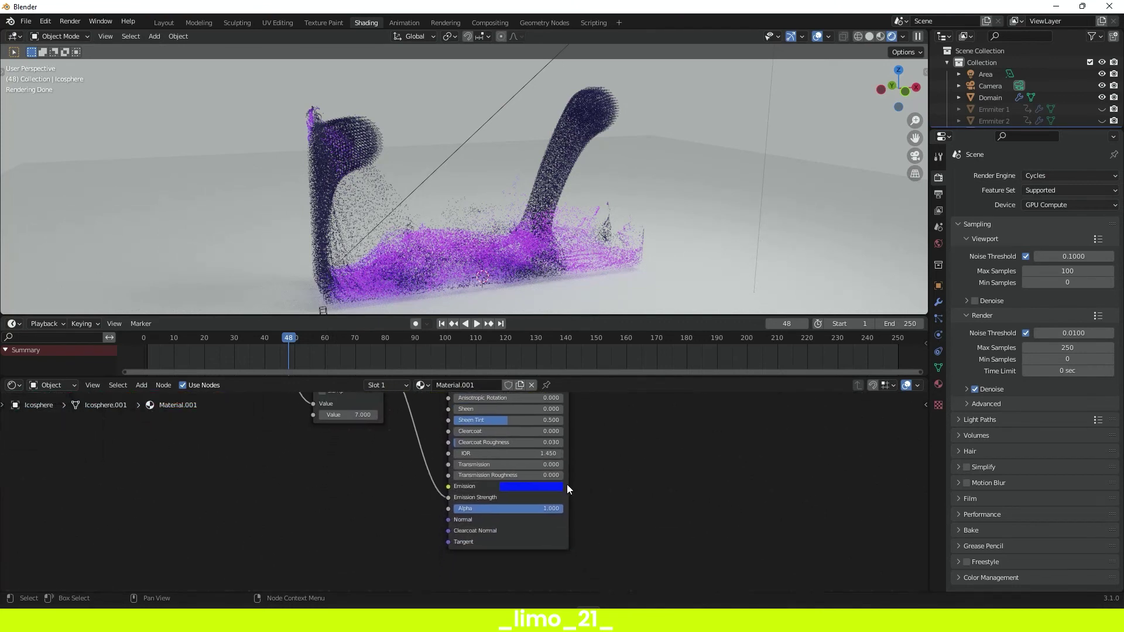
click(517, 489)
click(524, 413)
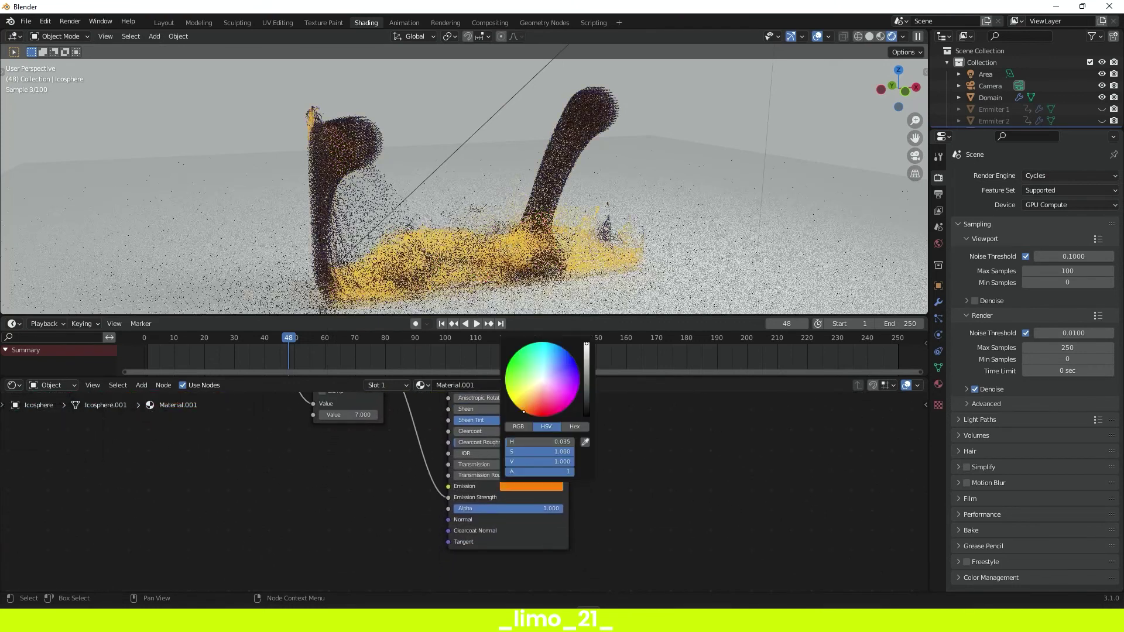
- Set the ColorRamp's dark stop to a dark brown
middle_drag(171, 404, 400, 455)
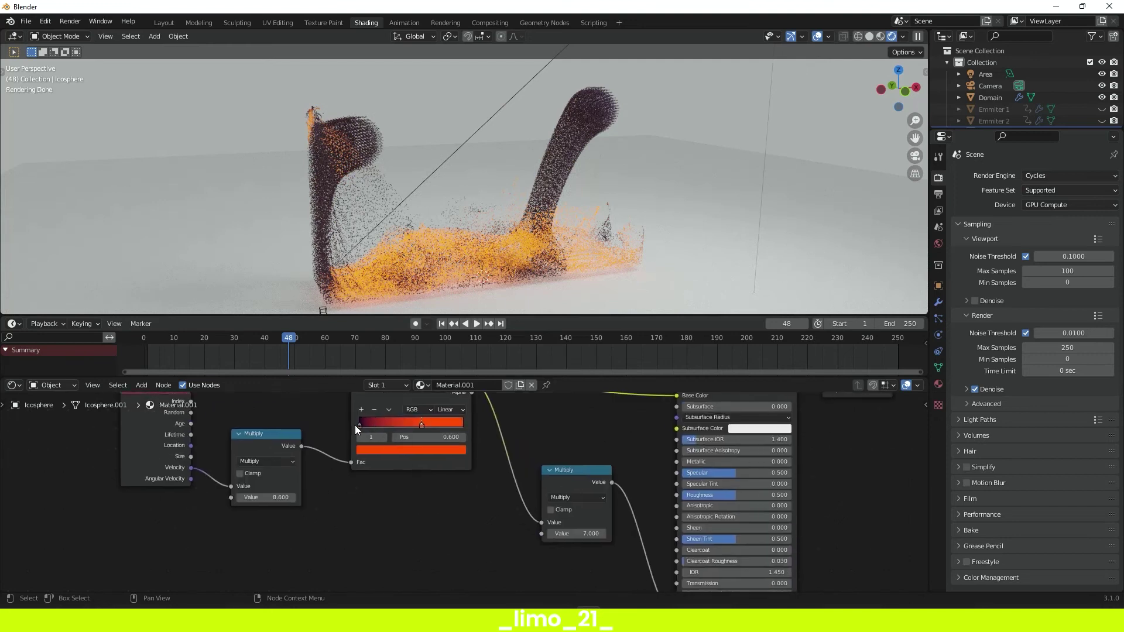
click(358, 424)
click(377, 448)
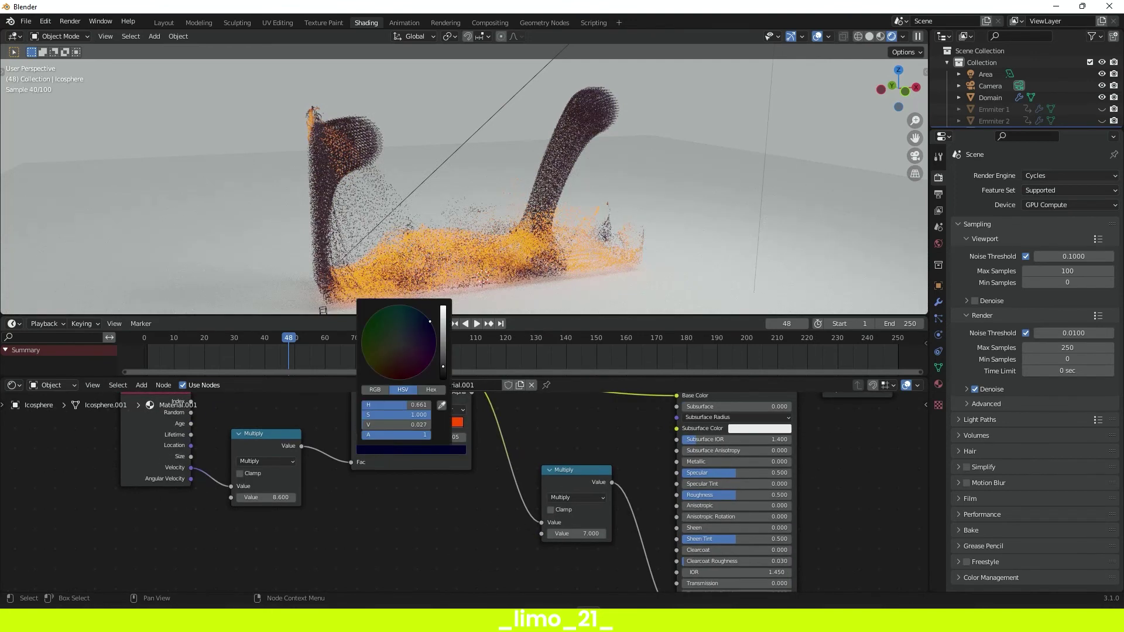
click(378, 374)
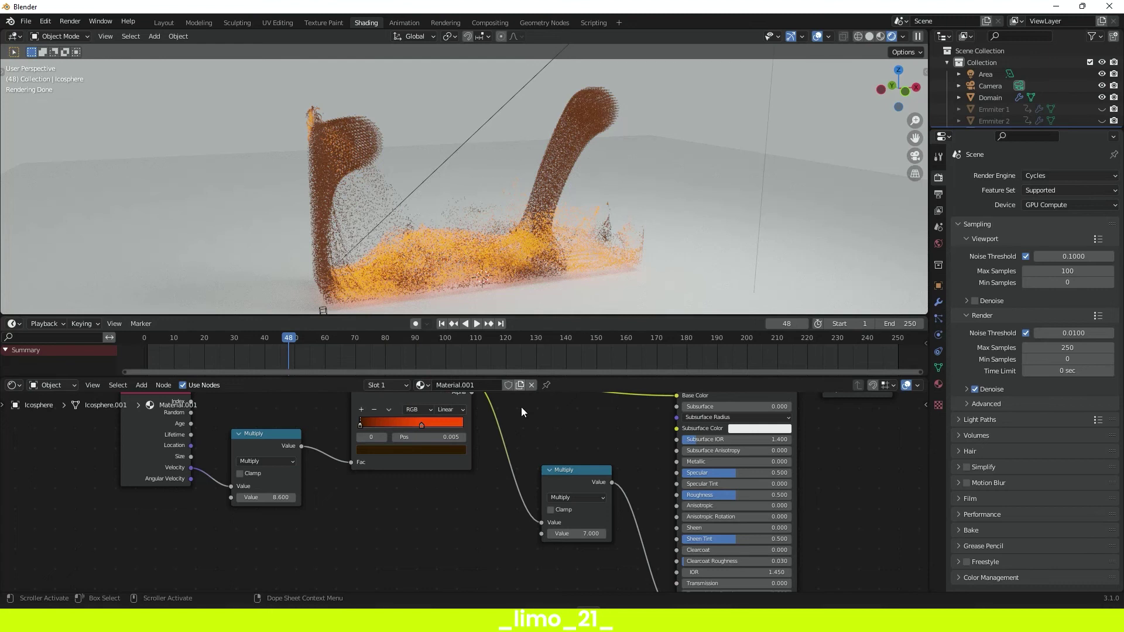
click(417, 478)
middle_drag(477, 440, 529, 465)
scroll(529, 464, down, 4)
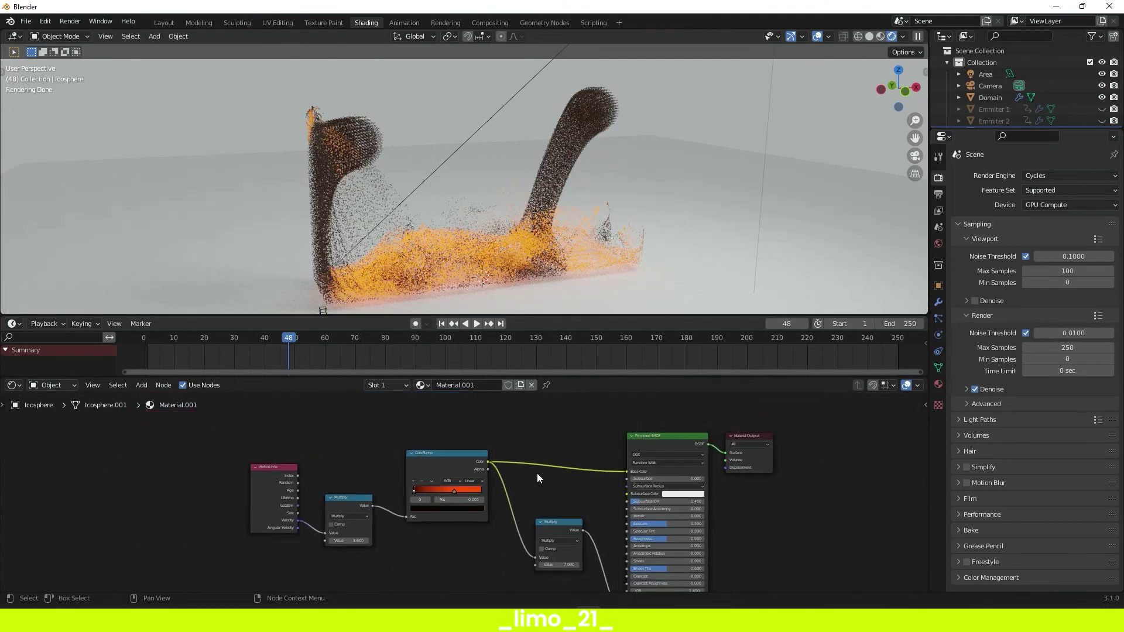
key(space)
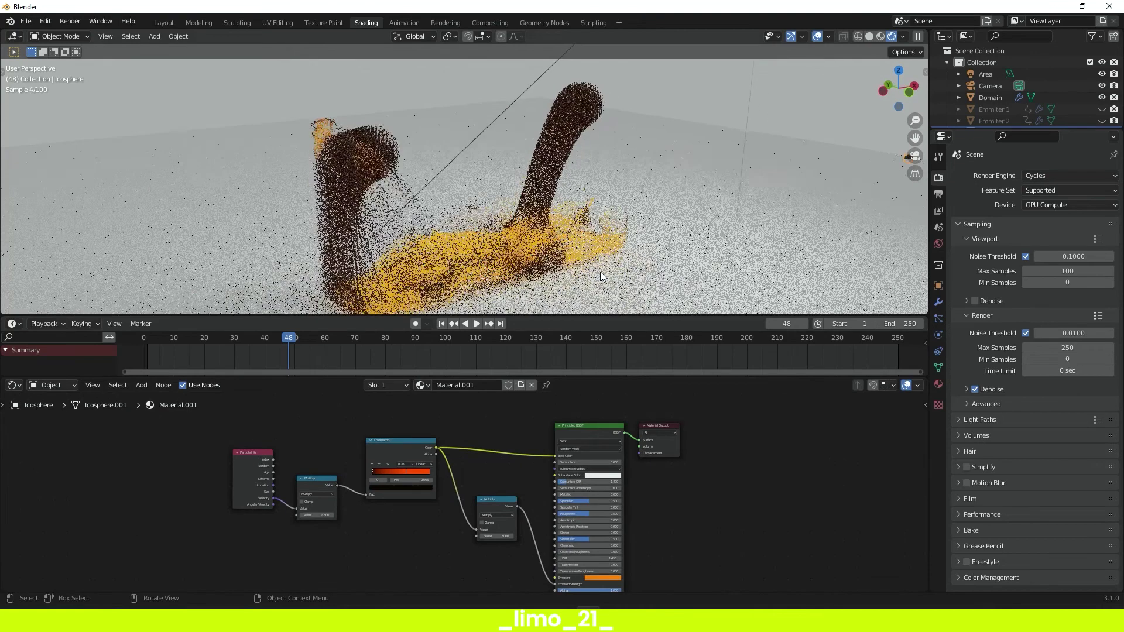
- Stop the fluid playback at frame 133 to see the glowing orange splash
scroll(599, 272, down, 4)
key(space)
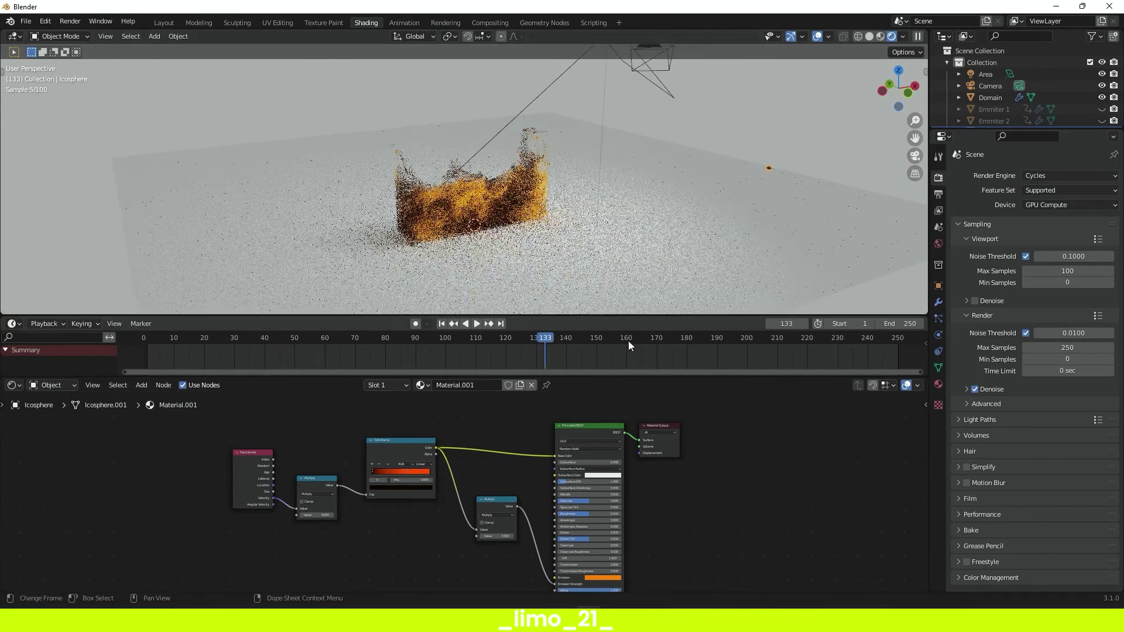
scroll(610, 237, up, 4)
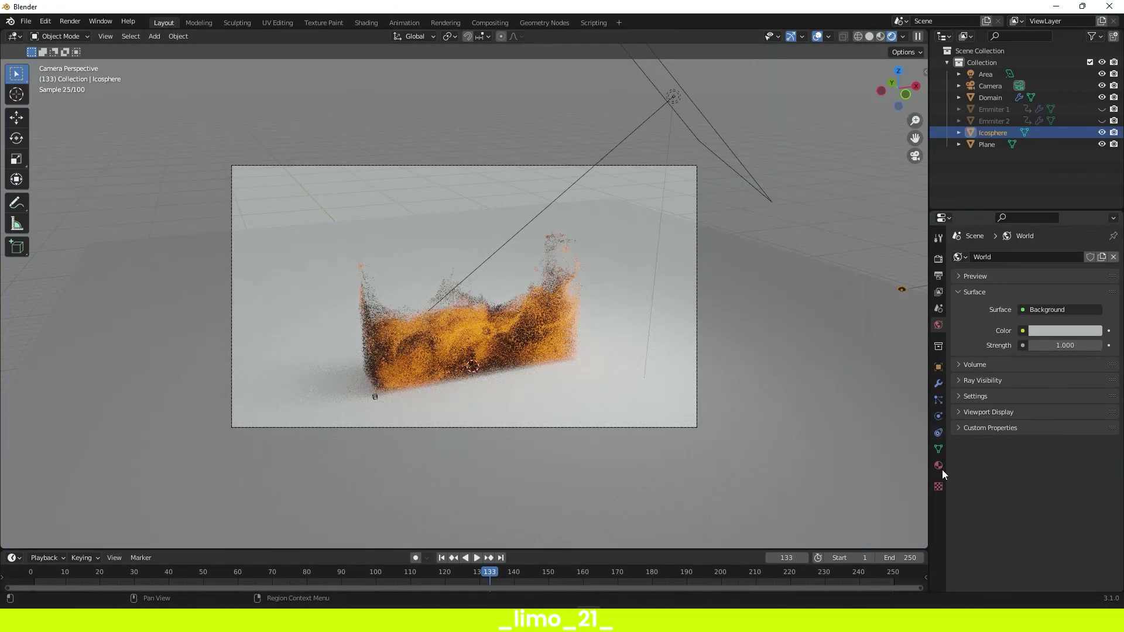
- Point the PNG render output path to the Particles folder on drive D
click(939, 275)
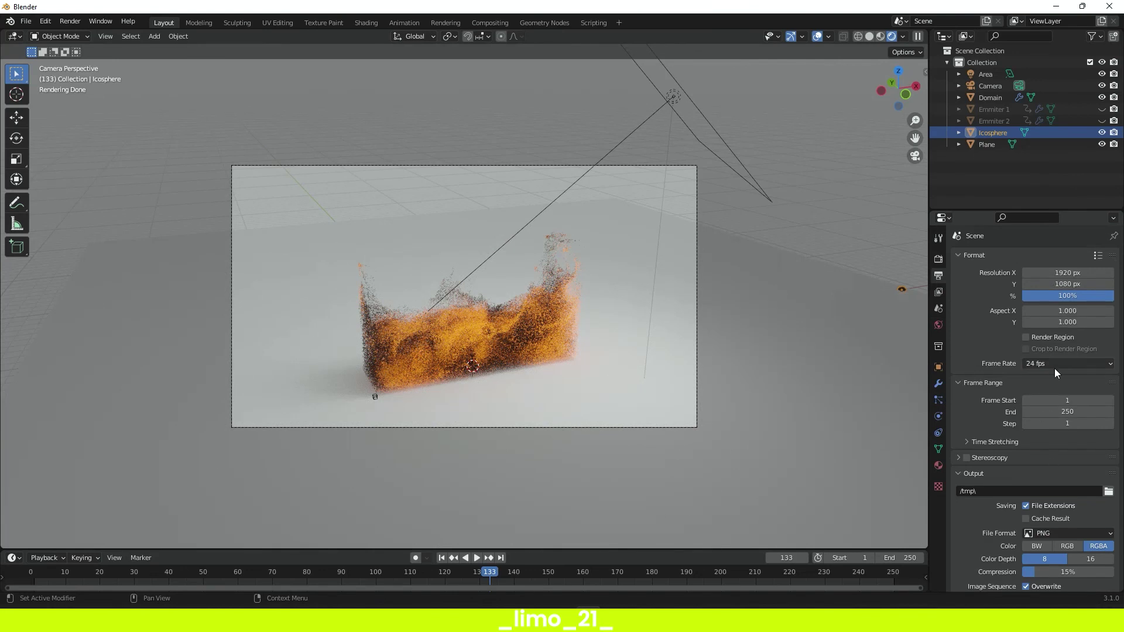
scroll(1025, 433, down, 2)
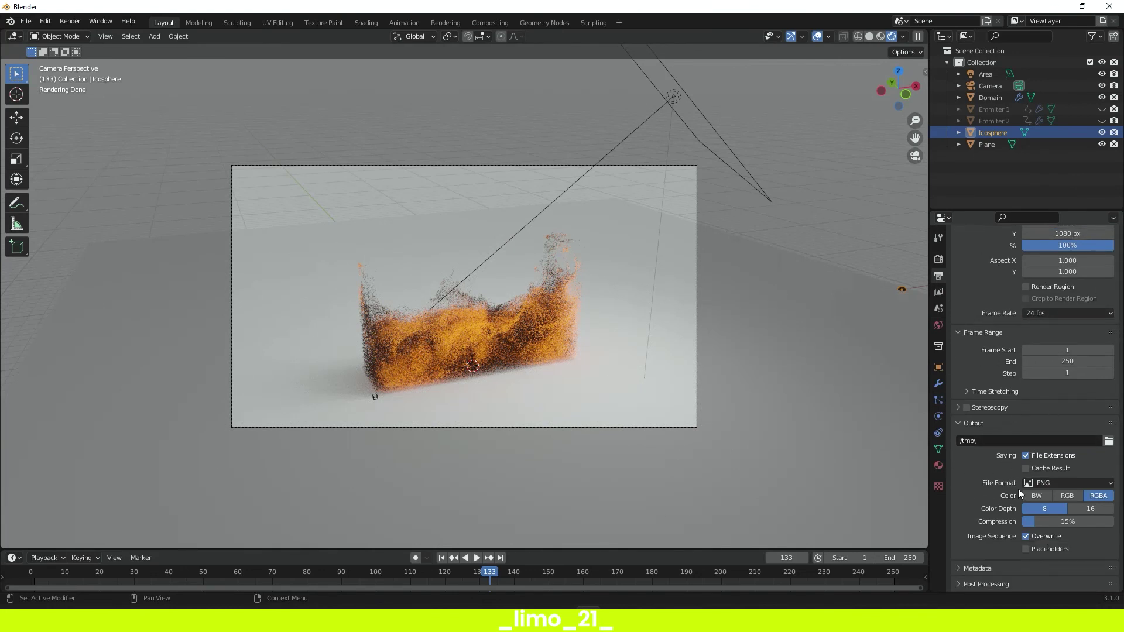
click(1109, 441)
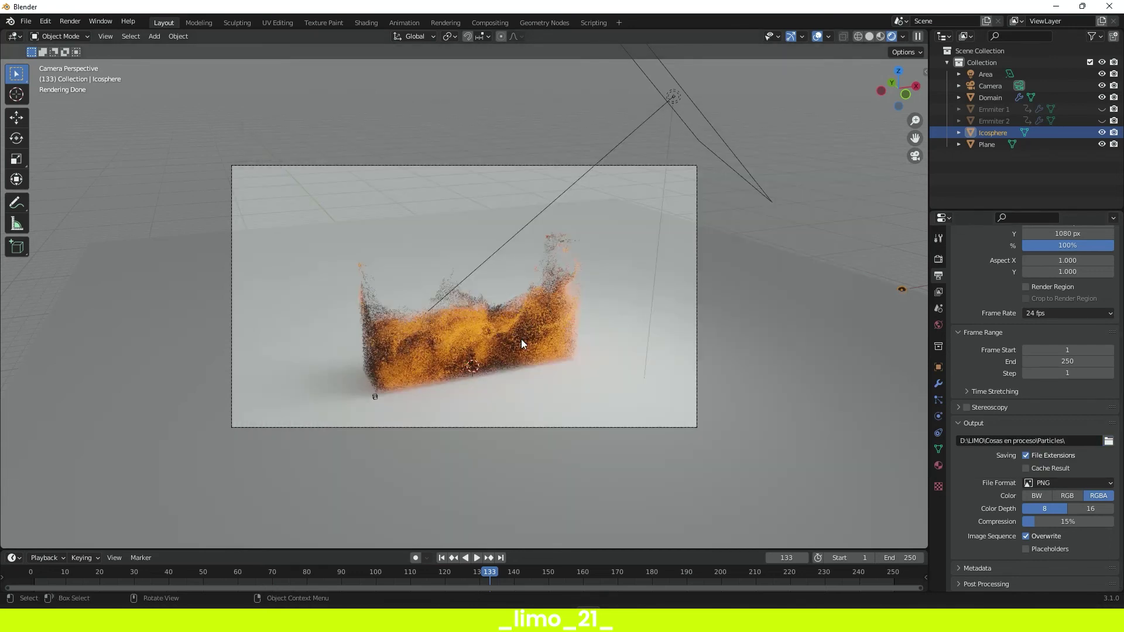
click(69, 21)
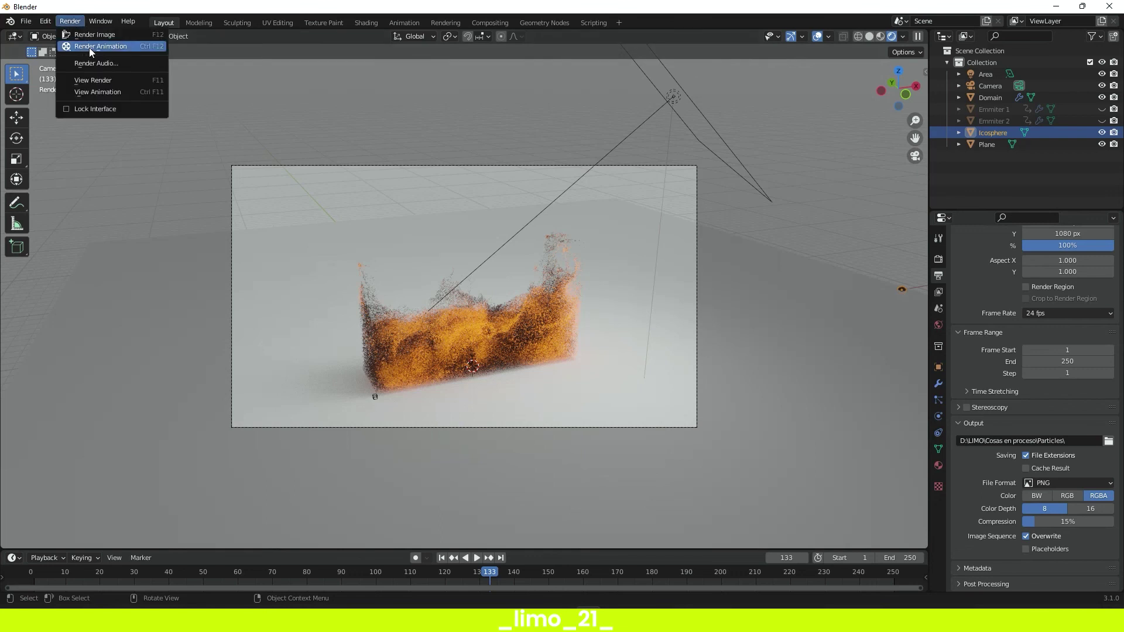